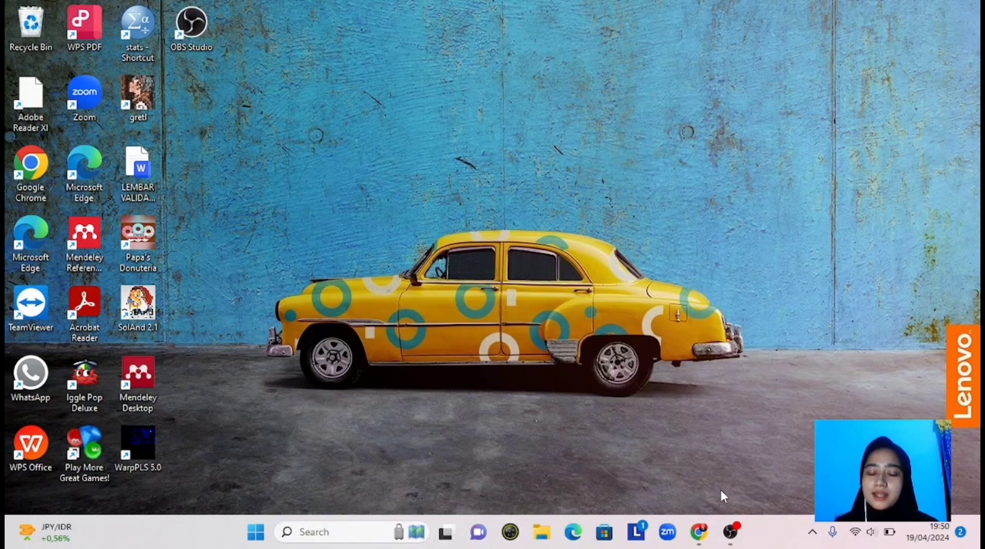
Switch to Chrome and open the H5P login page at h5p.com/login/introduce.
left_click(701, 533)
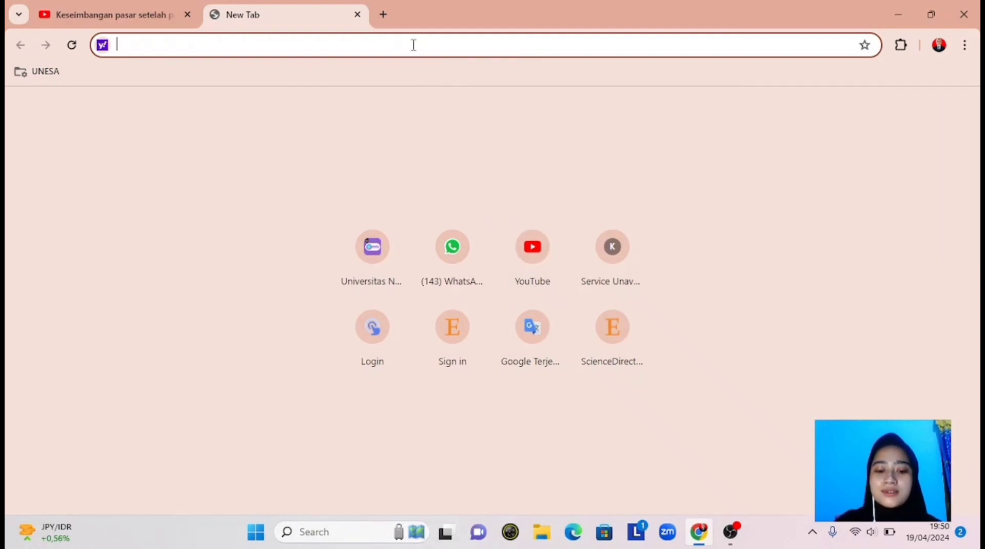
type("h")
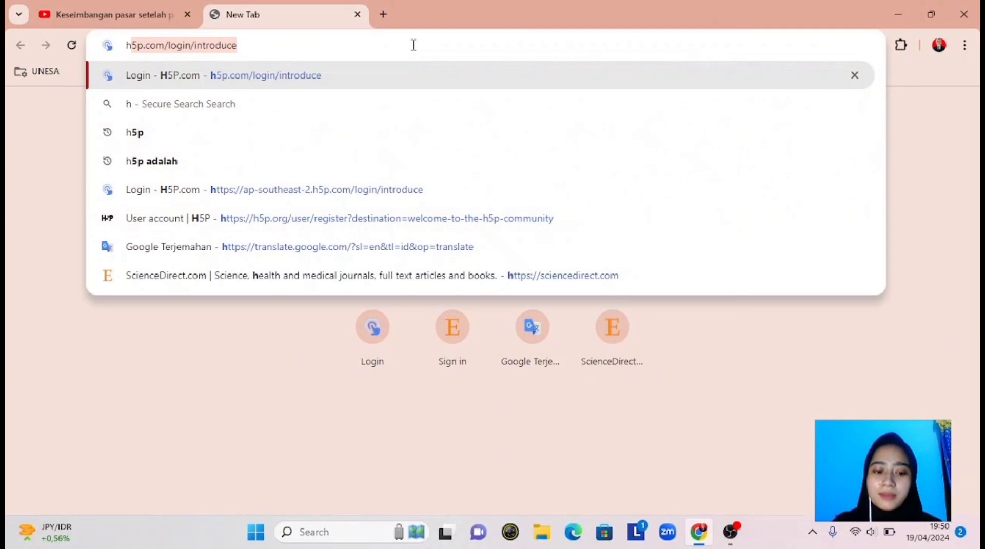
type("5p.com")
key("Return")
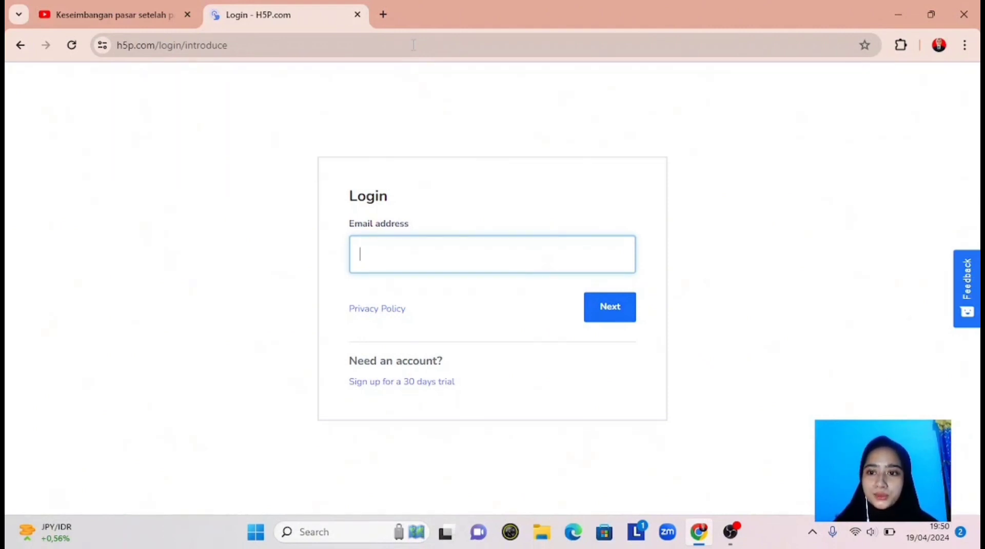
Open the H5P 30 days trial sign-up form and examine its required details, from the name fields to the privacy policy consent.
left_click(420, 390)
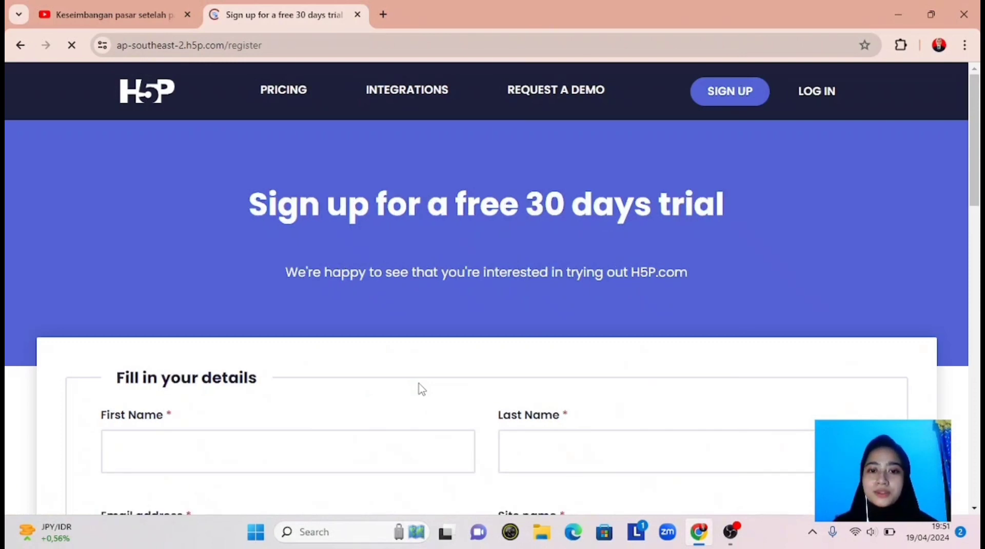
scroll(419, 385, "down", 1)
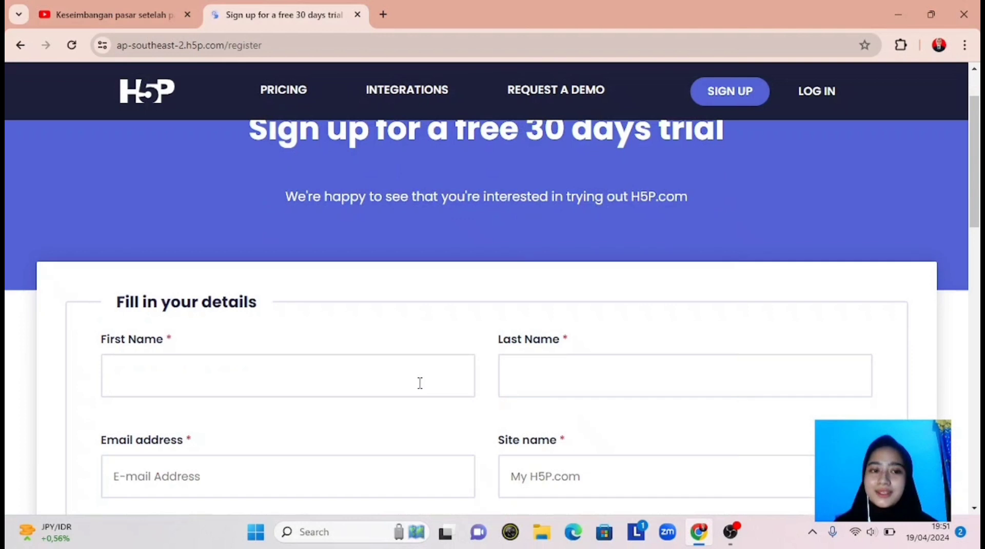
scroll(420, 383, "down", 1)
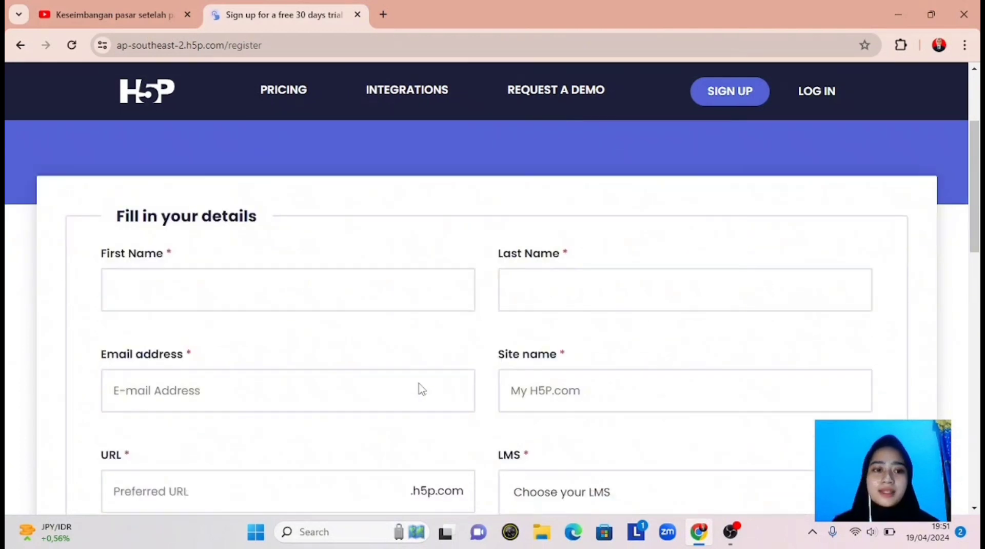
scroll(421, 386, "down", 1)
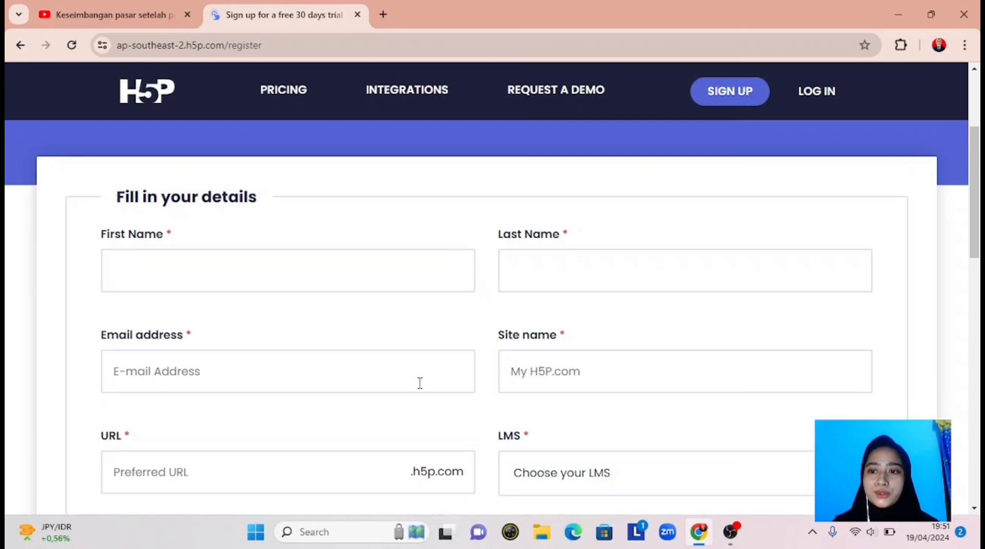
scroll(420, 382, "down", 1)
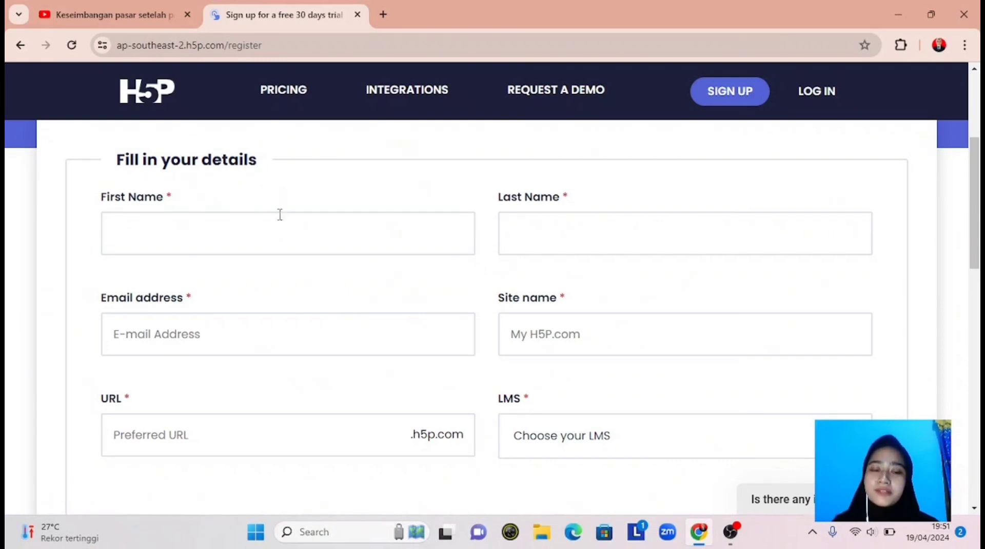
scroll(398, 342, "down", 2)
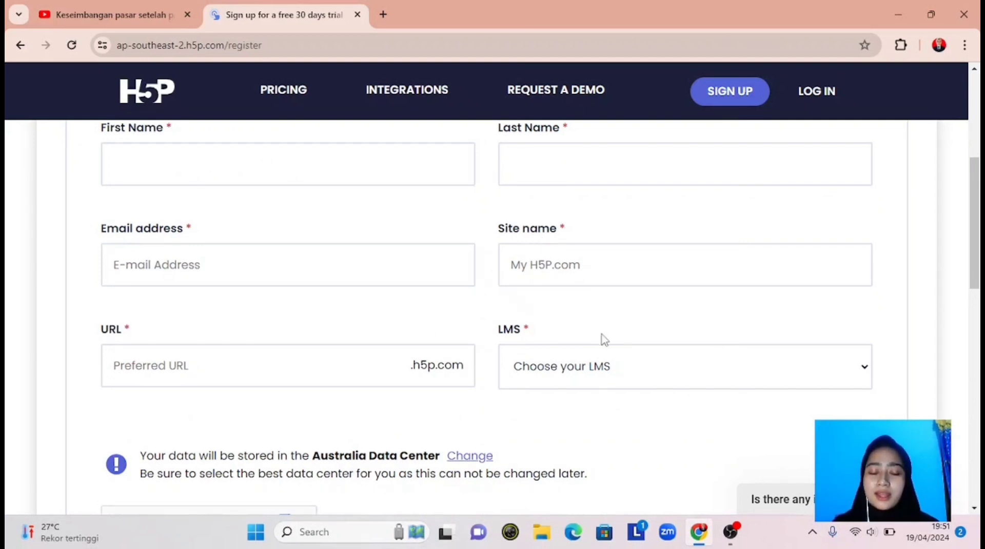
scroll(604, 338, "down", 2)
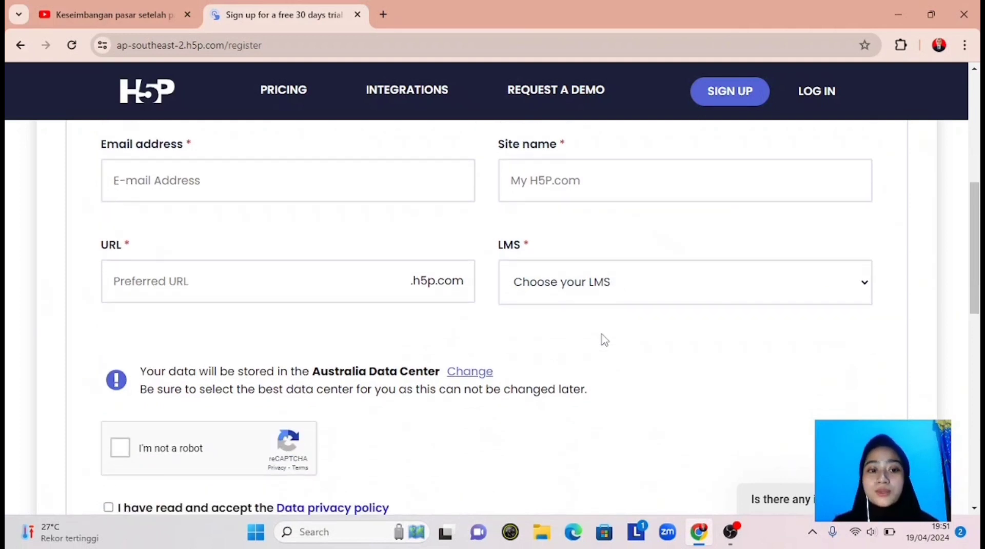
scroll(604, 339, "down", 1)
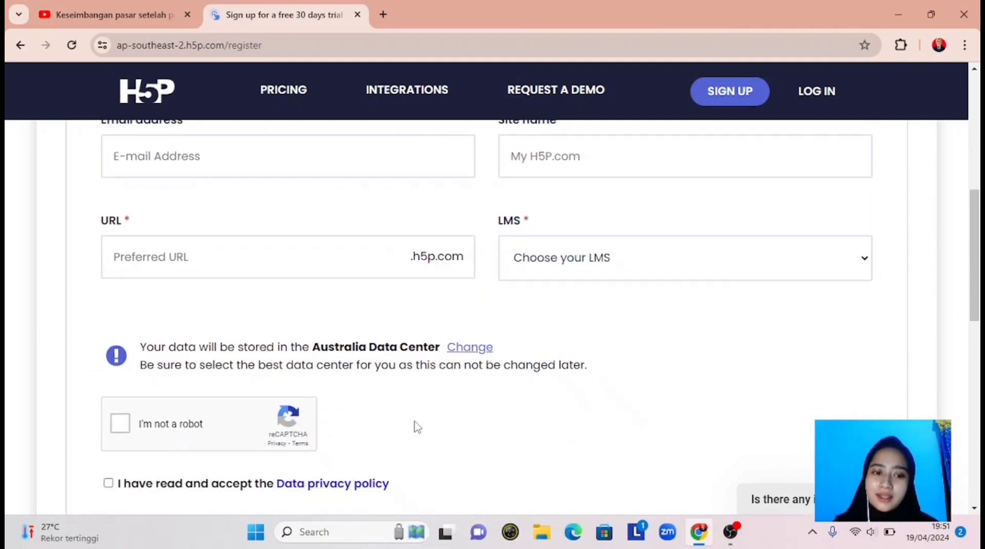
scroll(417, 427, "down", 1)
scroll(418, 427, "down", 1)
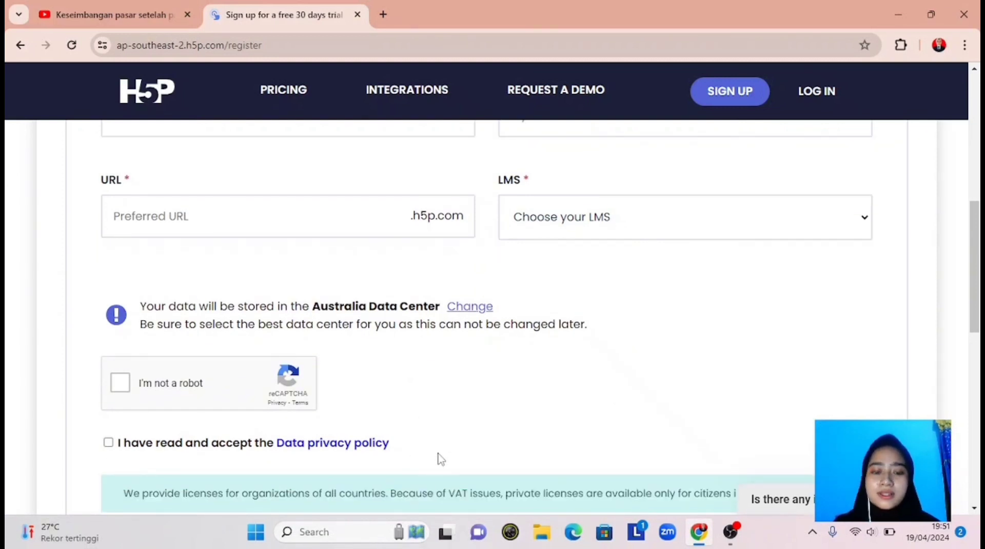
scroll(440, 460, "down", 2)
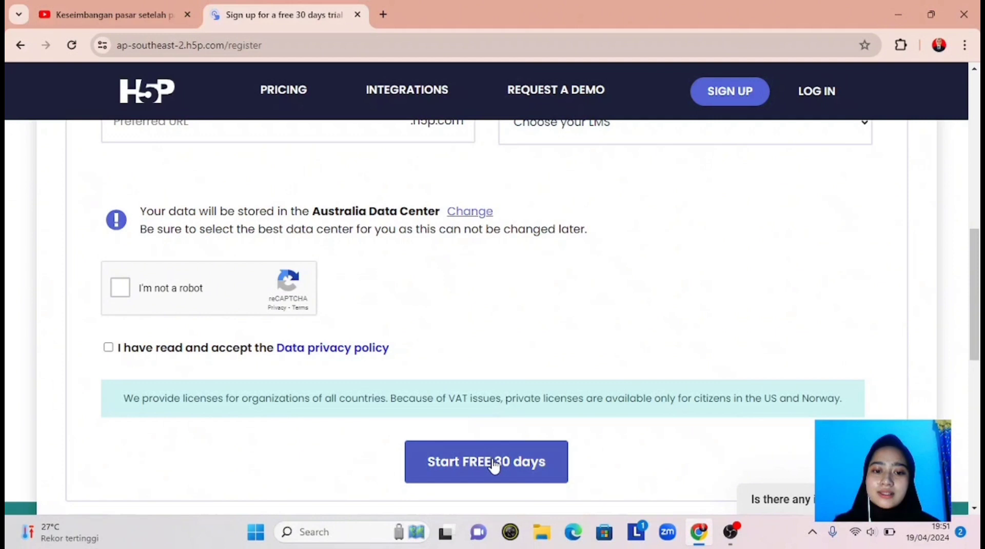
scroll(488, 395, "up", 1)
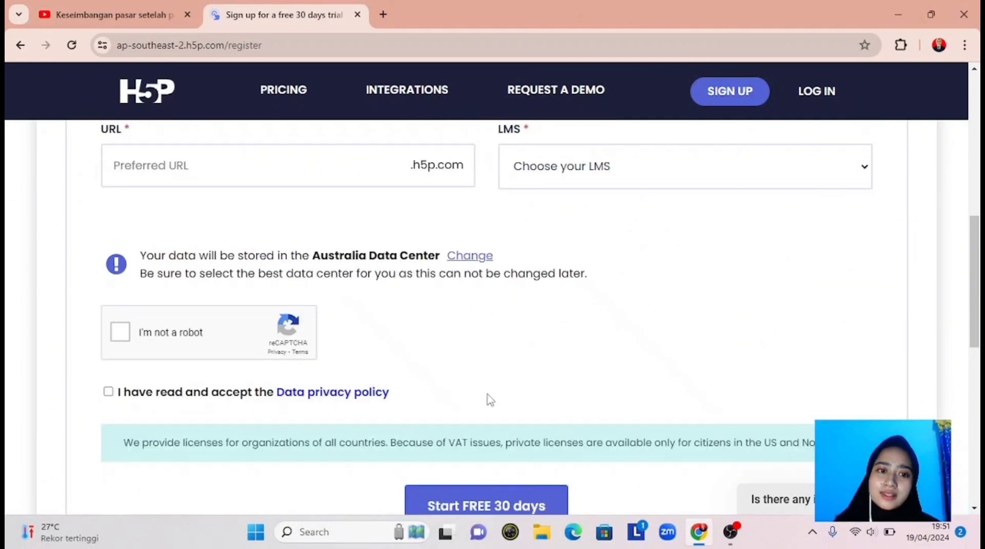
scroll(489, 399, "up", 6)
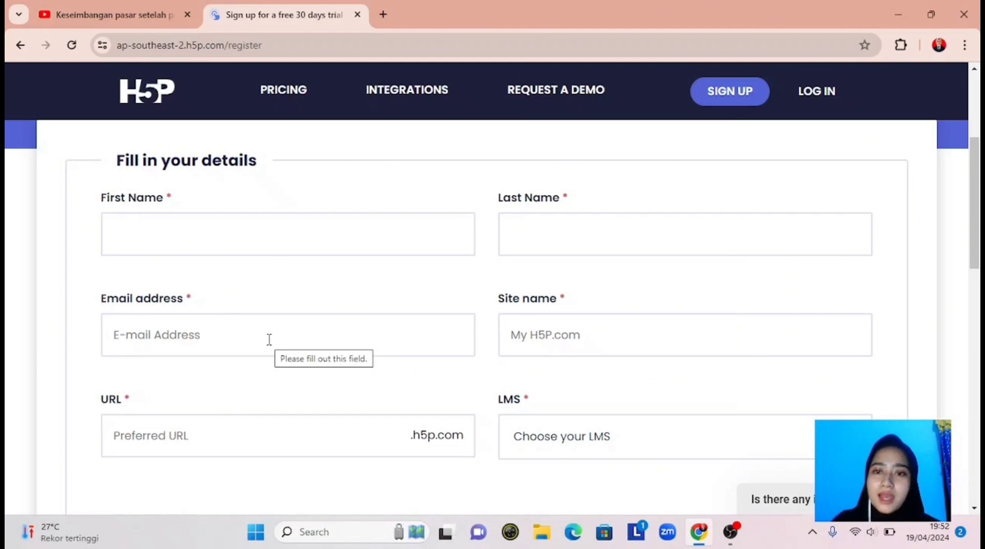
Go back to the H5P login and sign in with the saved student e-mail address.
left_click(811, 98)
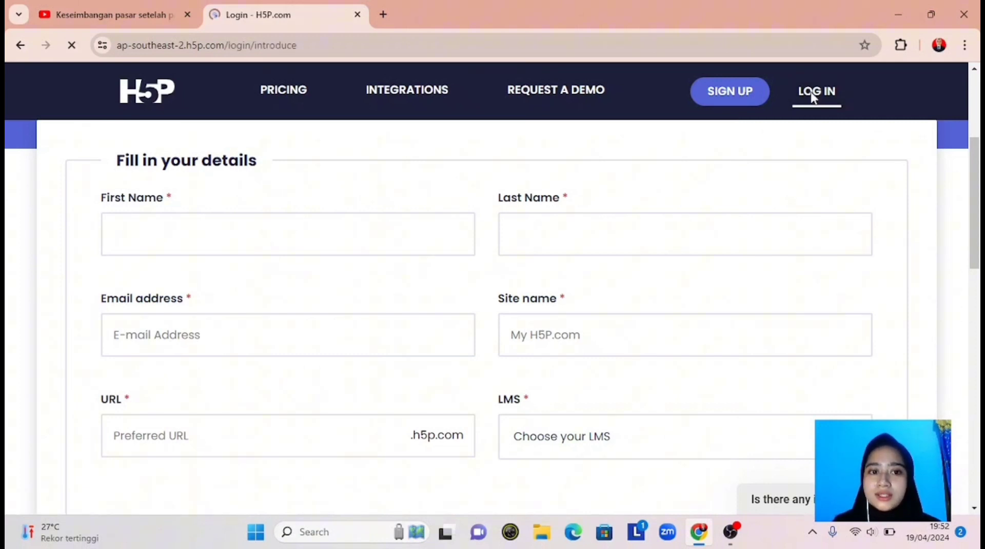
left_click(527, 258)
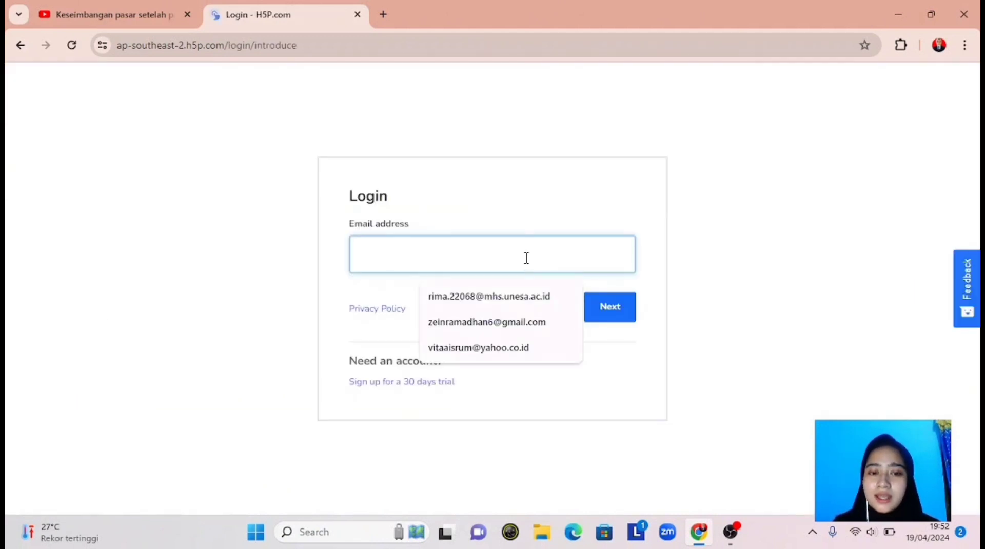
left_click(530, 298)
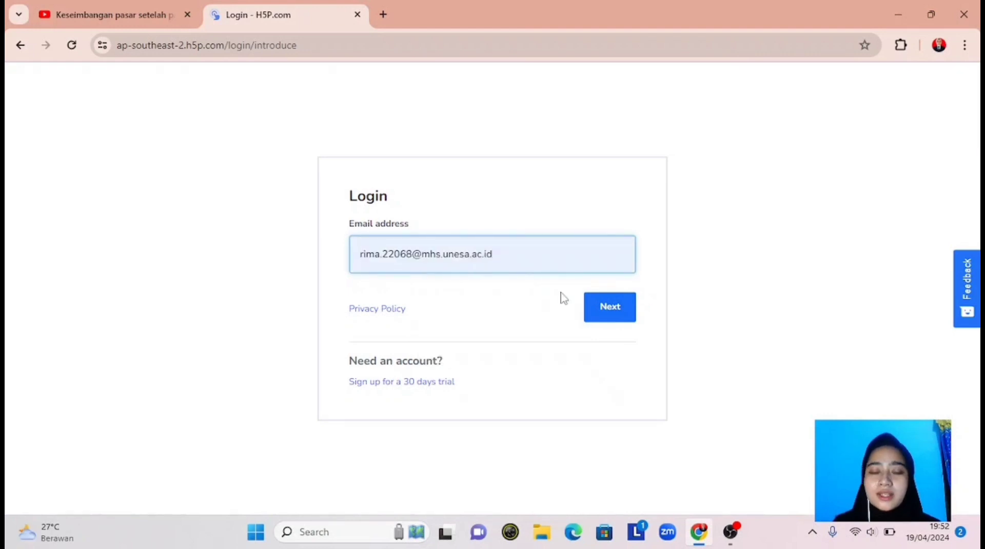
left_click(613, 310)
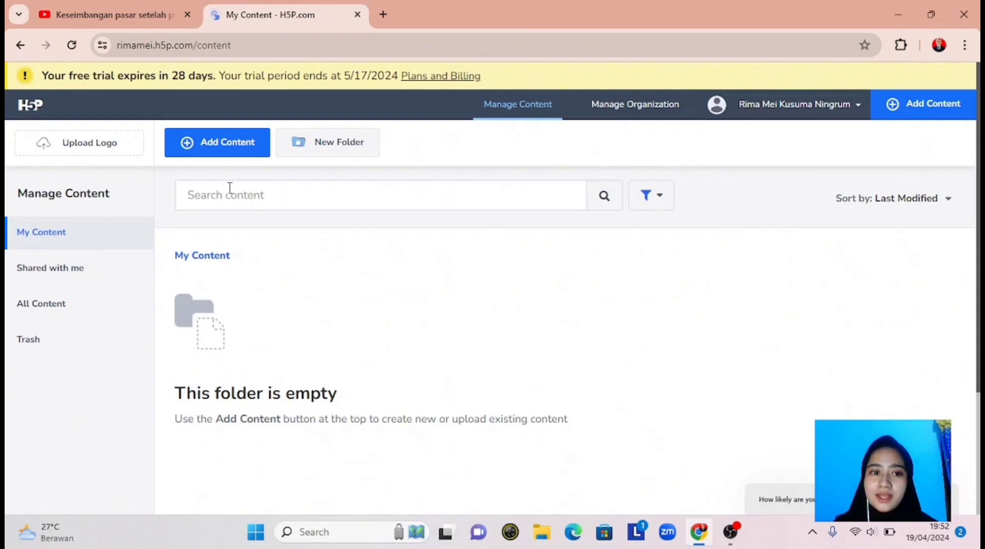
Start new H5P content using the Interactive Video content type.
left_click(219, 153)
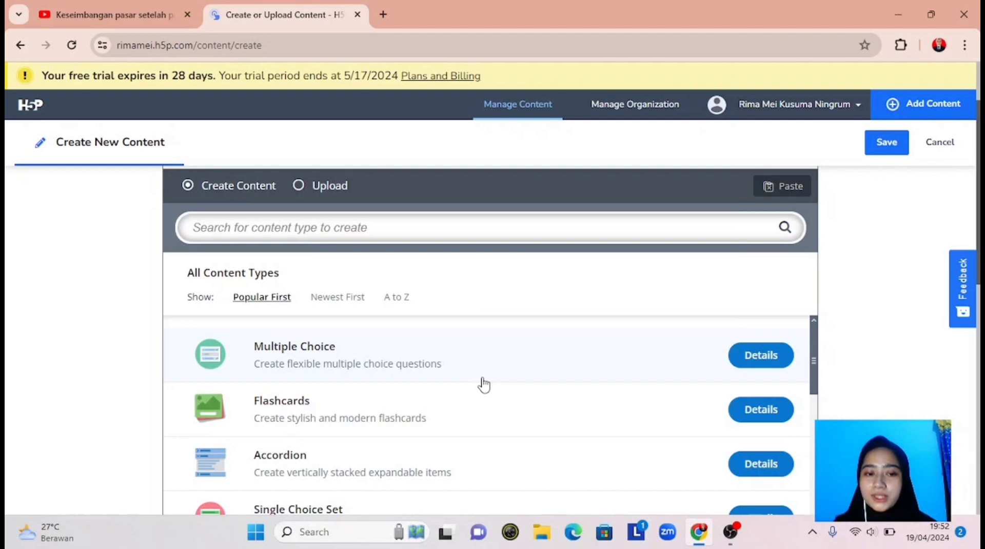
scroll(484, 384, "down", 2)
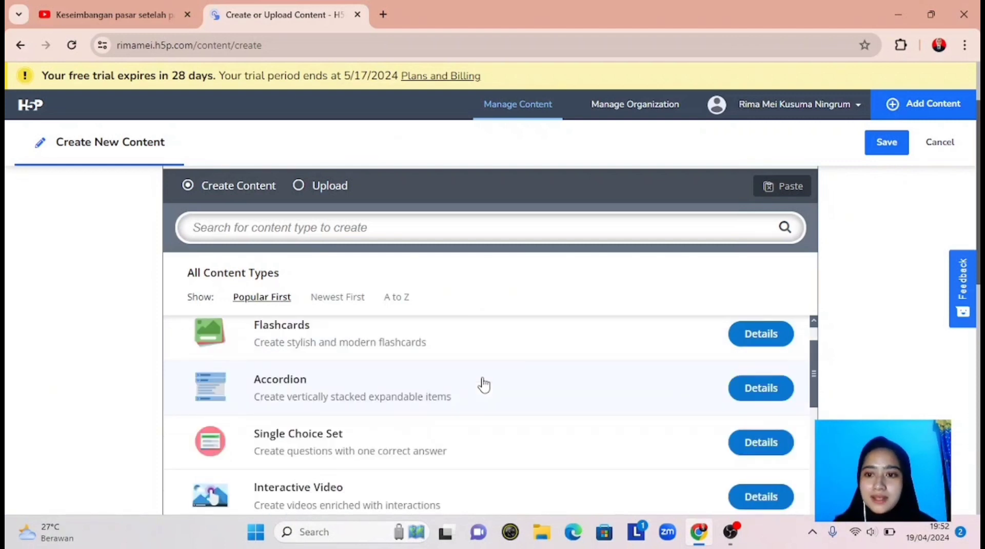
scroll(462, 421, "down", 1)
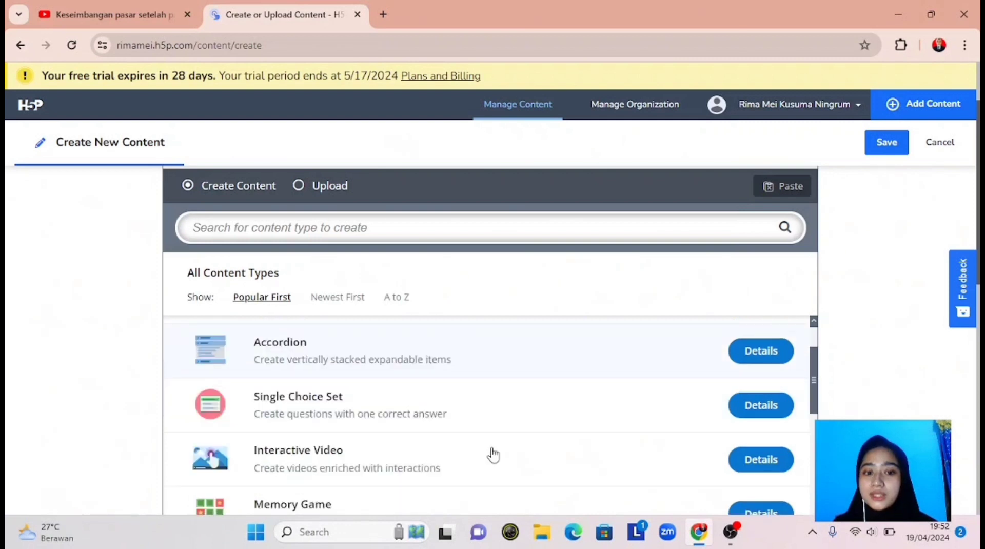
scroll(506, 455, "down", 1)
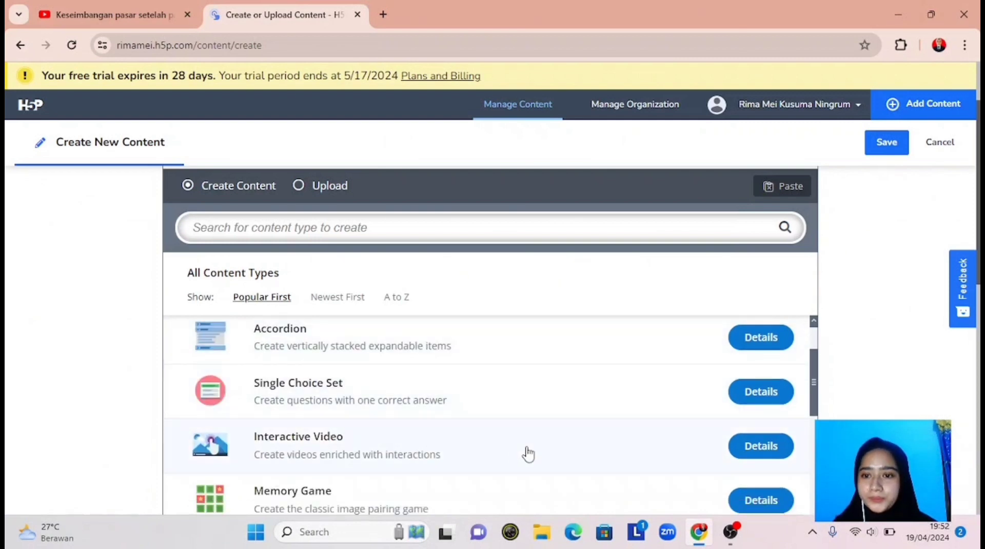
left_click(745, 453)
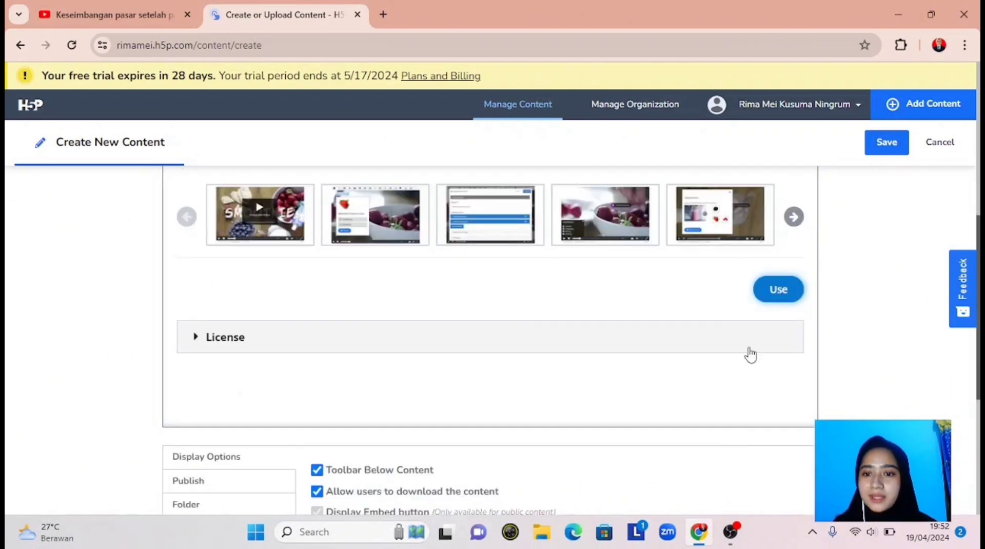
left_click(775, 290)
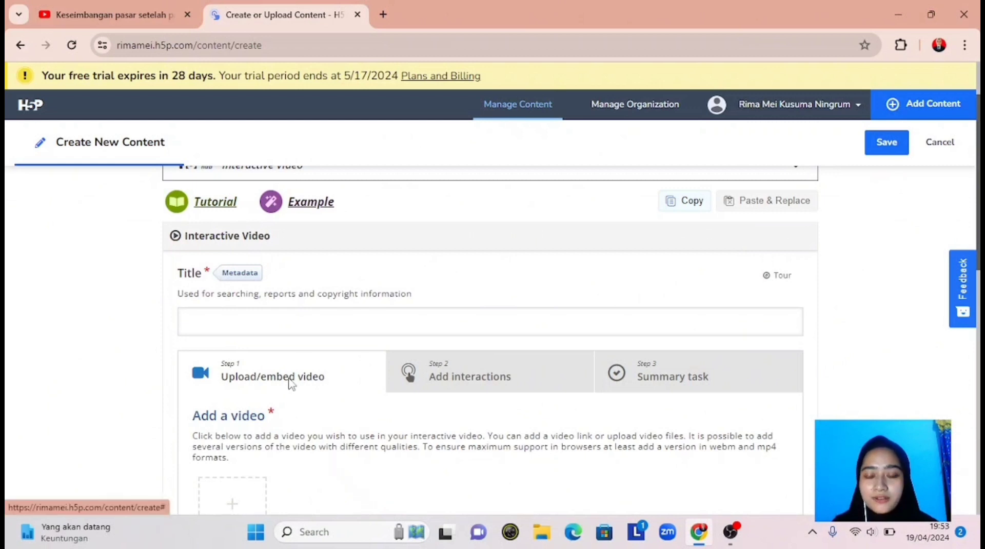
Look through the Add interactions and Summary task stages of the editor, then return to Upload/embed video.
left_click(444, 383)
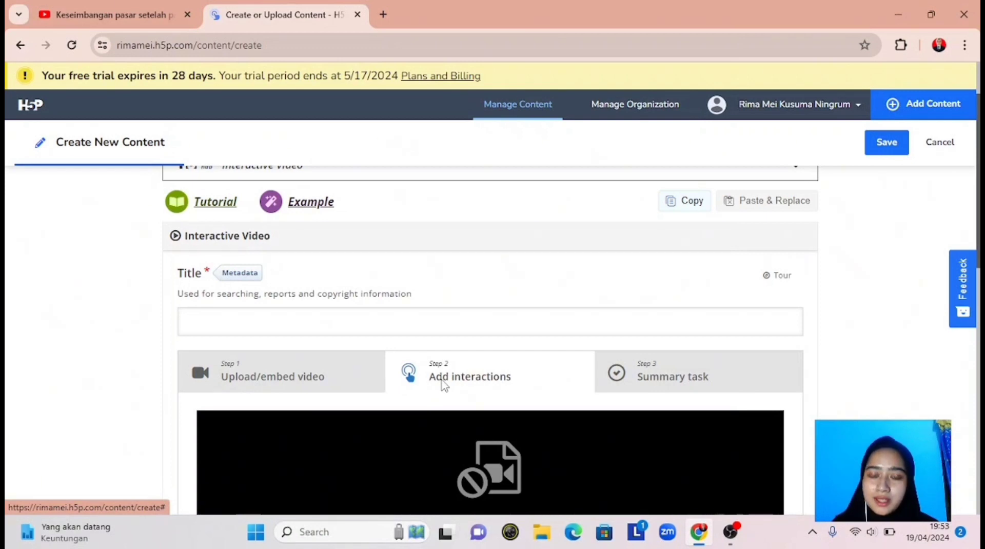
left_click(660, 372)
left_click(354, 397)
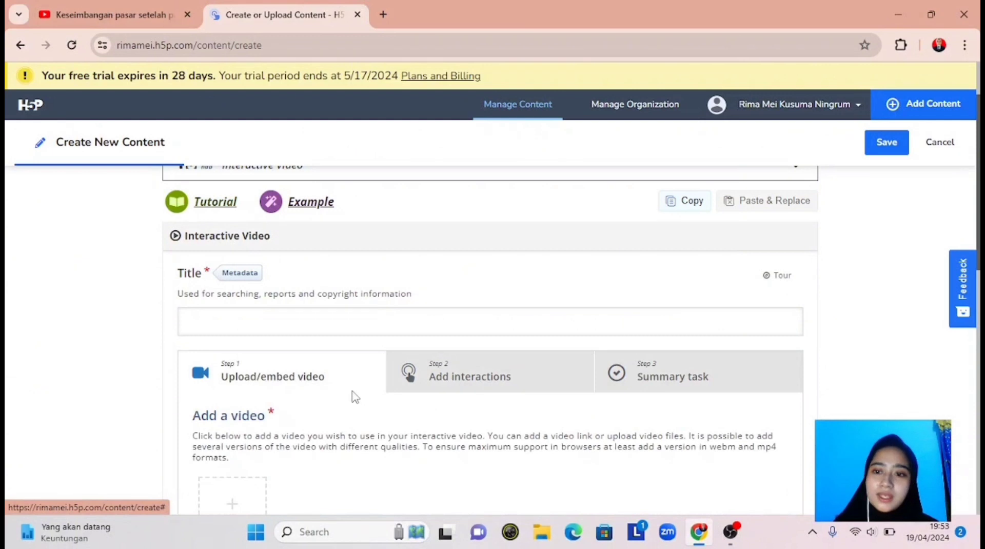
Title the interactive video "Keseimbangan Pasar Setelah Pajak dan Subsidi" and open the options for adding its video source.
left_click(335, 324)
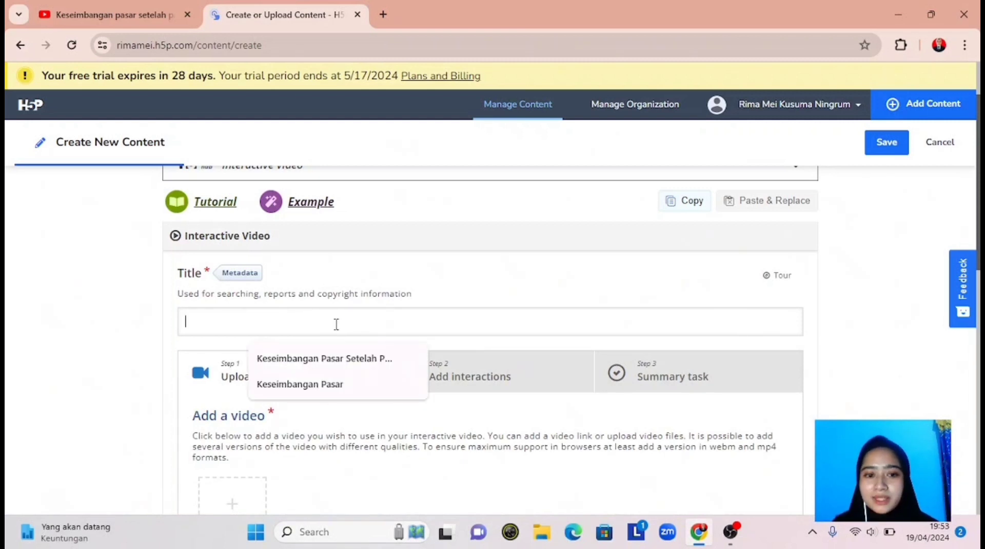
left_click(364, 359)
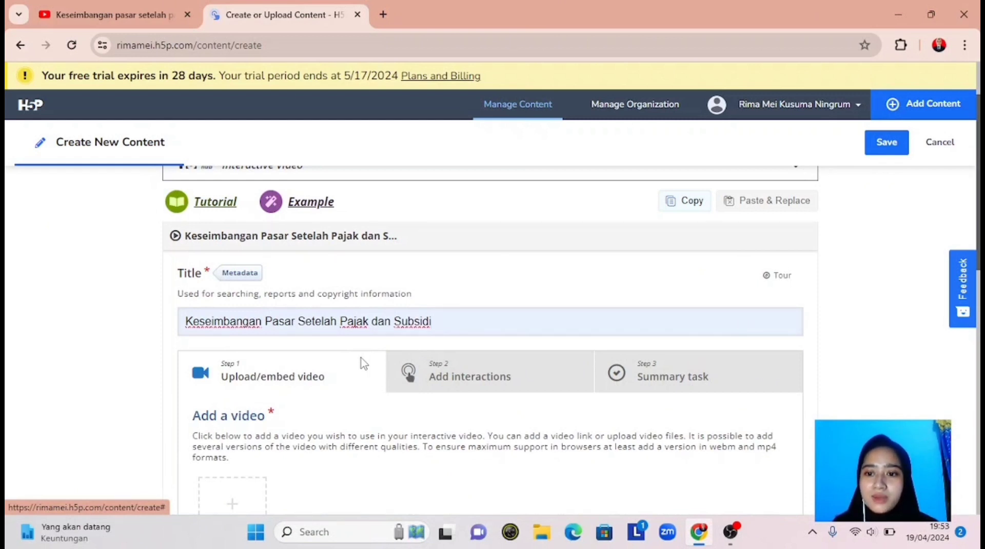
scroll(362, 362, "down", 3)
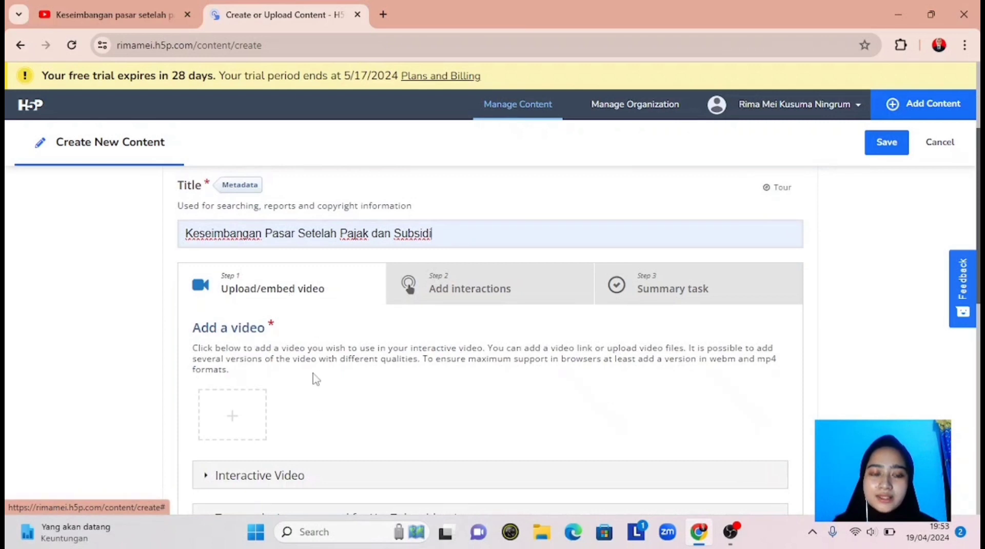
scroll(280, 381, "down", 1)
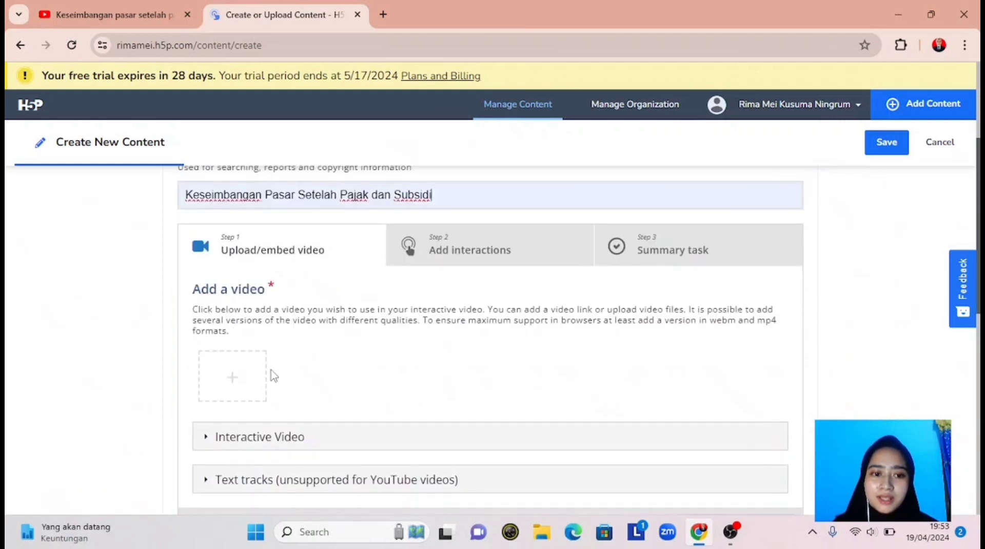
left_click(237, 365)
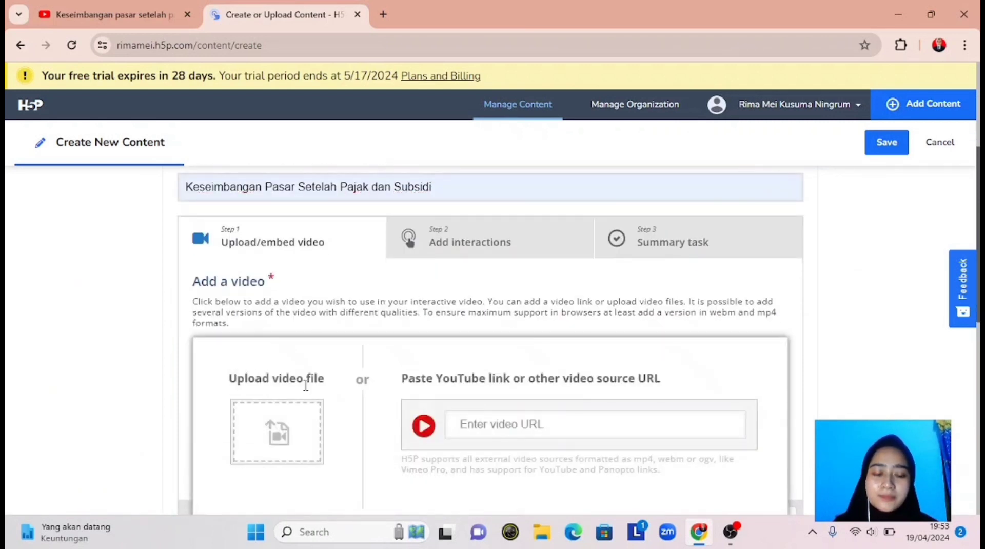
scroll(305, 386, "down", 3)
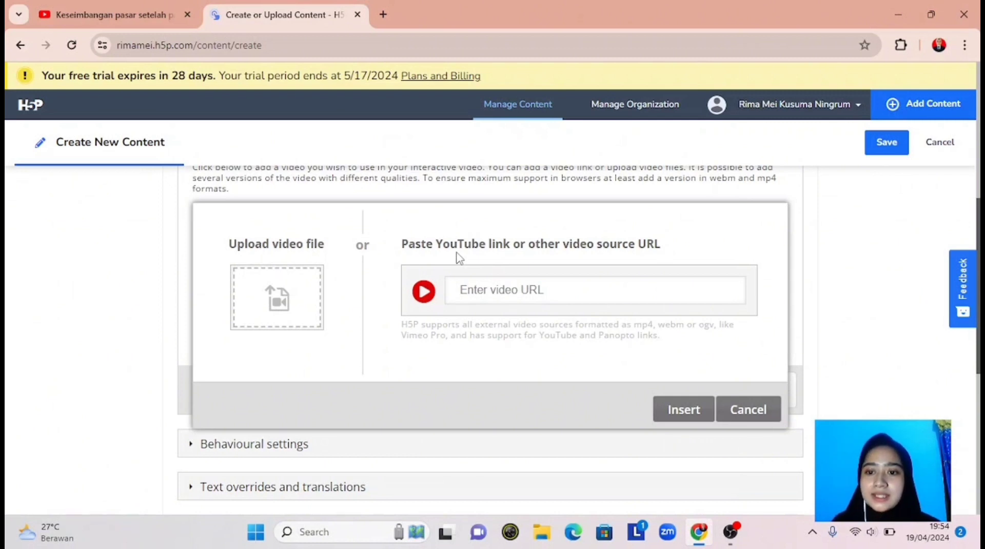
Switch to YouTube and copy the full web address of the video "Keseimbangan pasar setelah pajak dan subsidi".
left_click(110, 6)
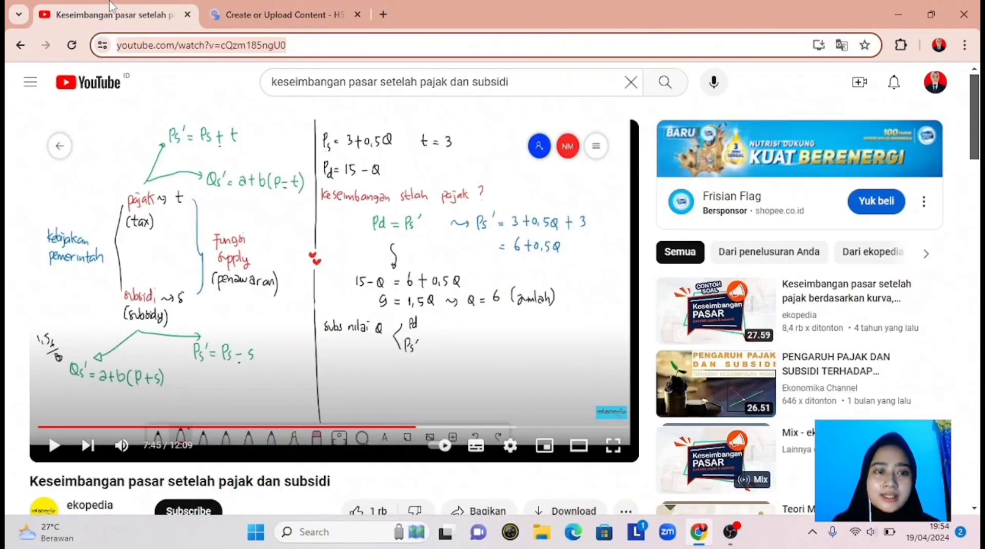
left_click(311, 46)
double_click(311, 46)
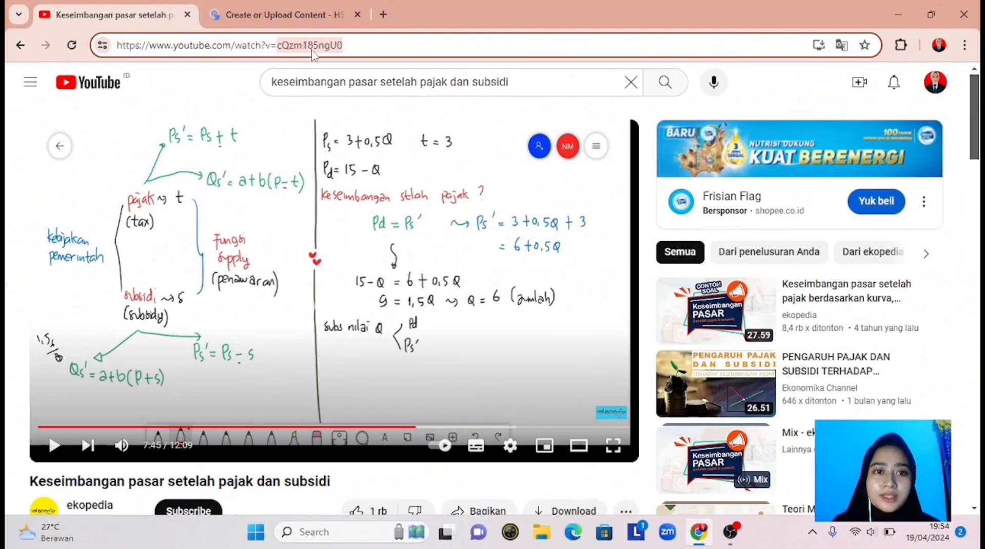
left_click_drag(359, 45, 80, 41)
key("ctrl+c")
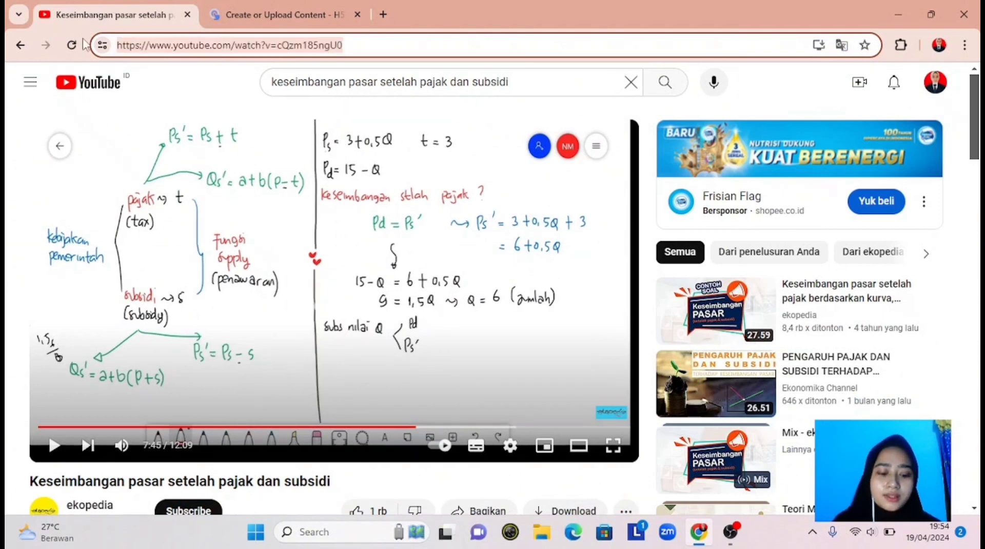
Return to the H5P editor and insert the copied YouTube link as the interactive video's source.
left_click(273, 7)
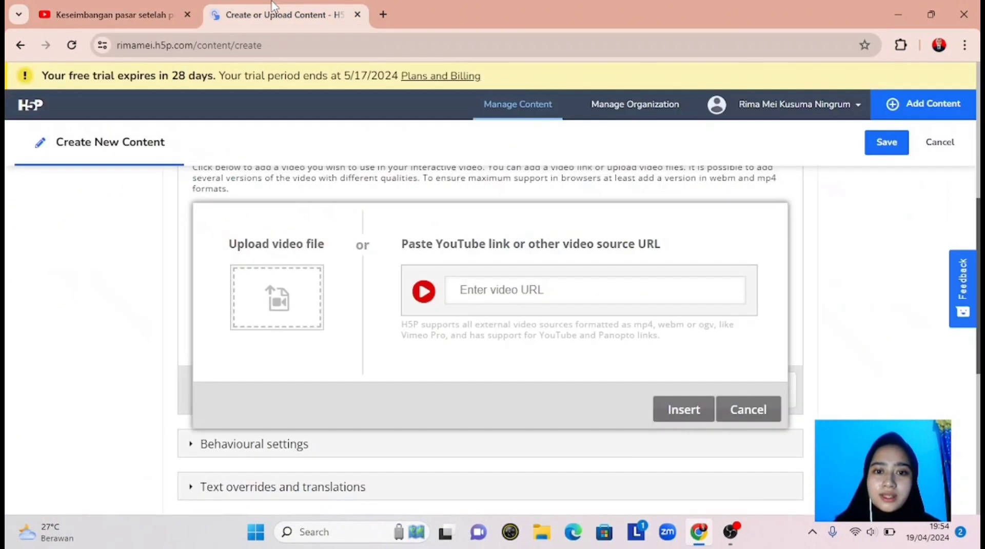
left_click(521, 291)
key("ctrl+v")
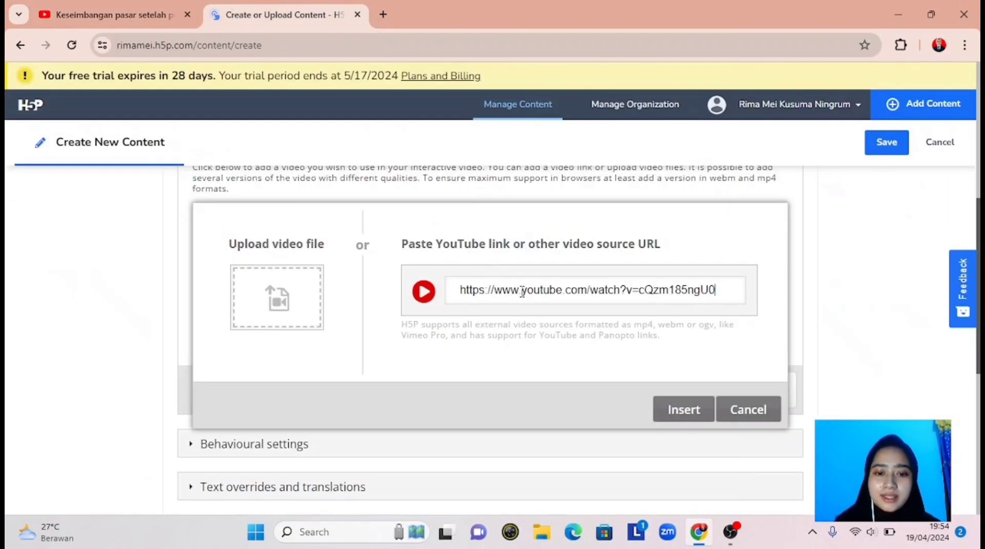
left_click(691, 424)
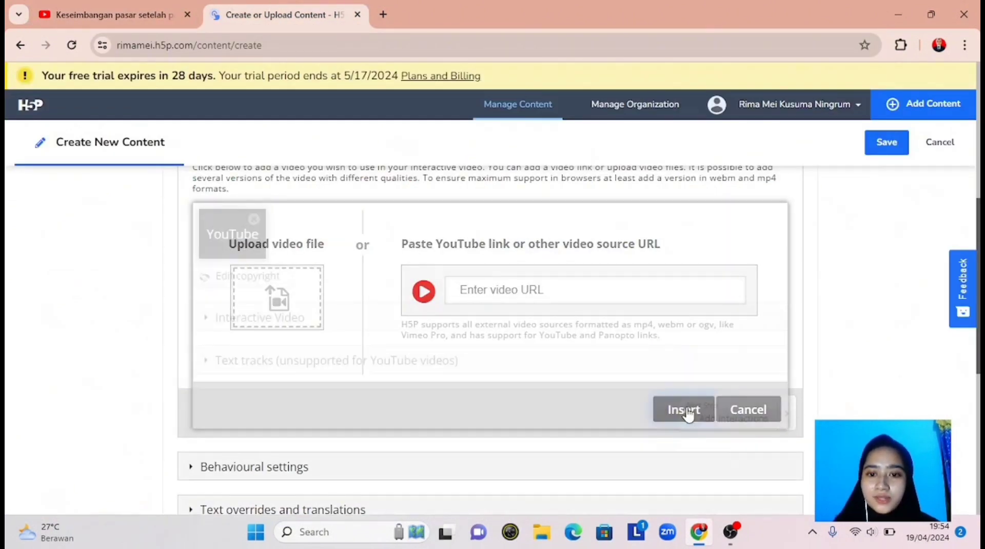
Proceed to the Add interactions stage and bring up the embedded video with its playback controls.
scroll(688, 414, "down", 2)
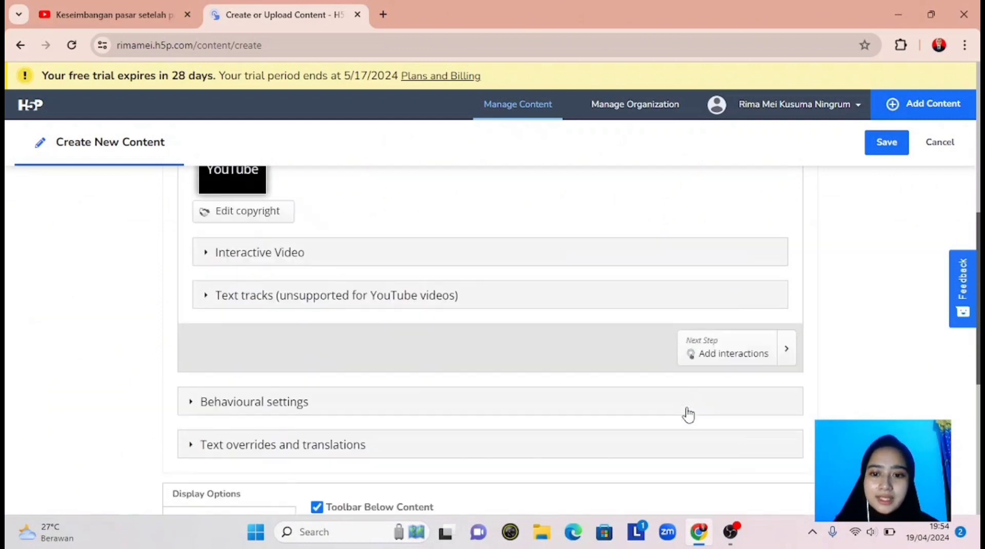
scroll(689, 413, "down", 1)
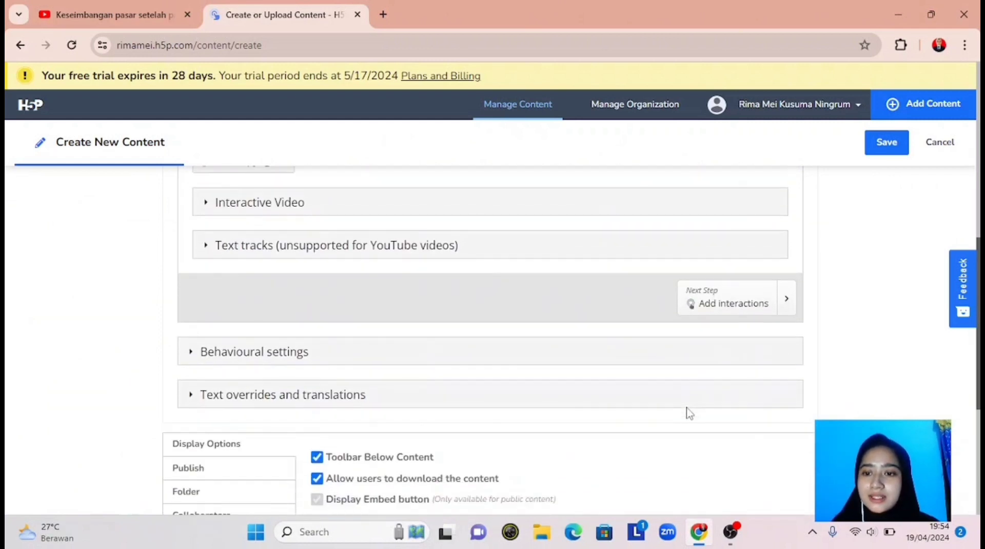
scroll(688, 414, "down", 1)
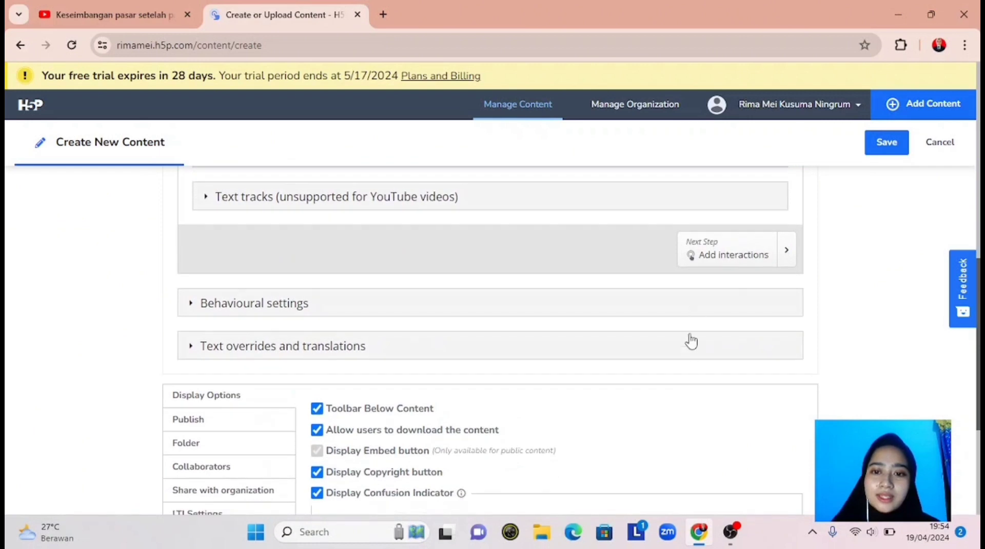
left_click(711, 256)
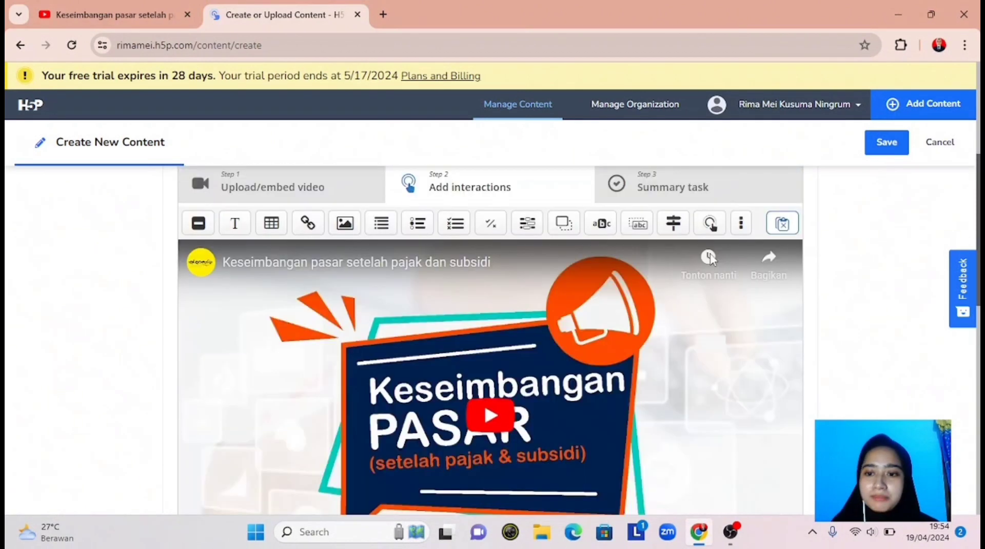
scroll(710, 256, "down", 2)
scroll(710, 256, "down", 1)
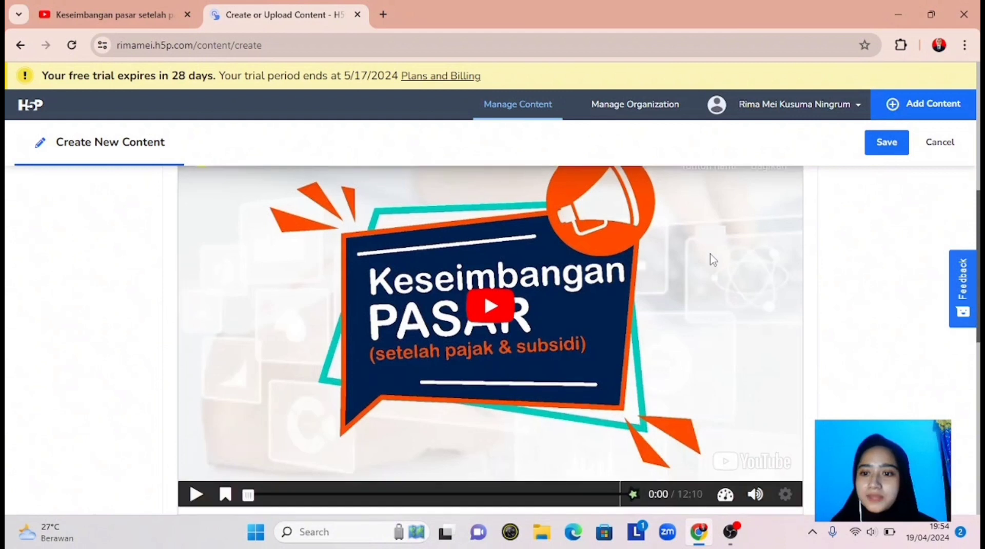
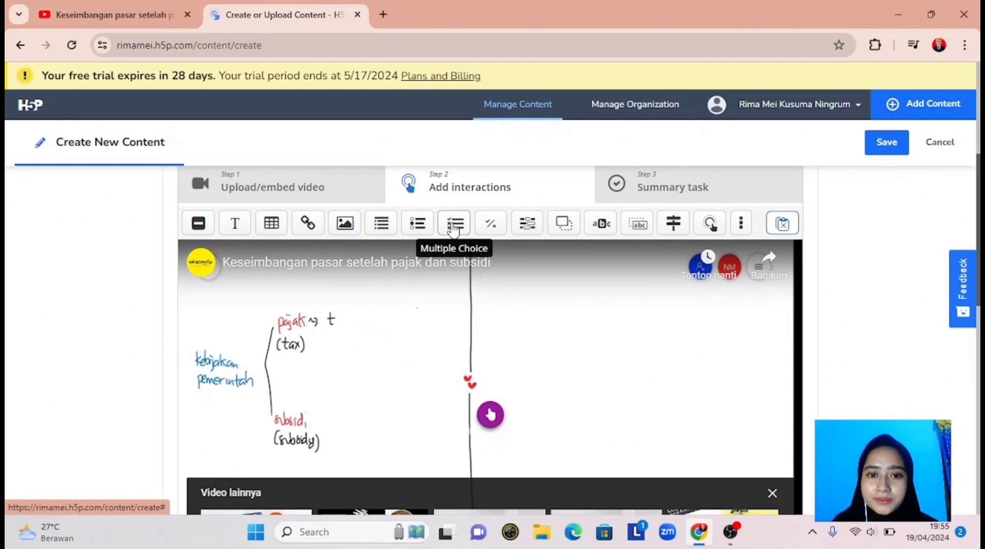
Add a Multiple Choice interaction at the current point of the video and make it pause the video.
left_click(454, 229)
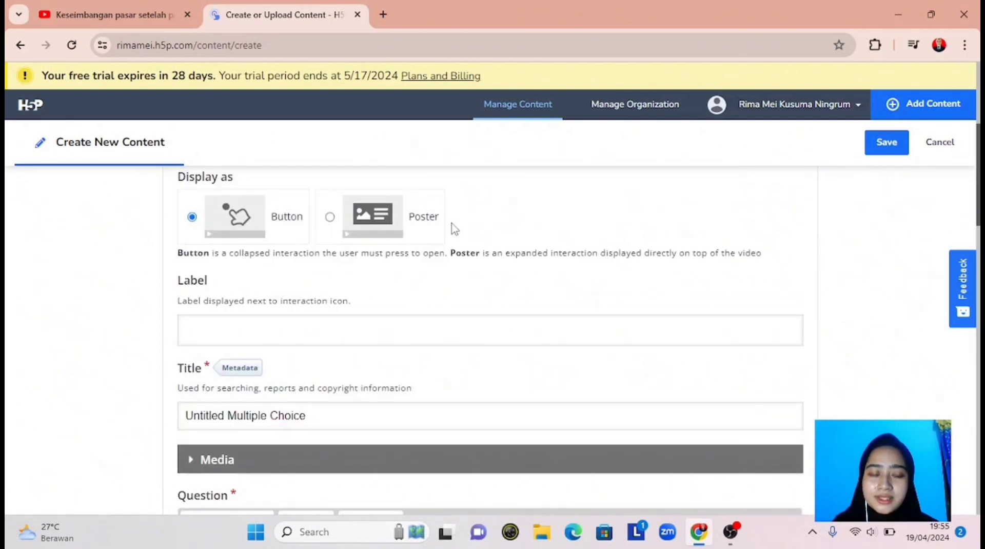
scroll(454, 229, "up", 3)
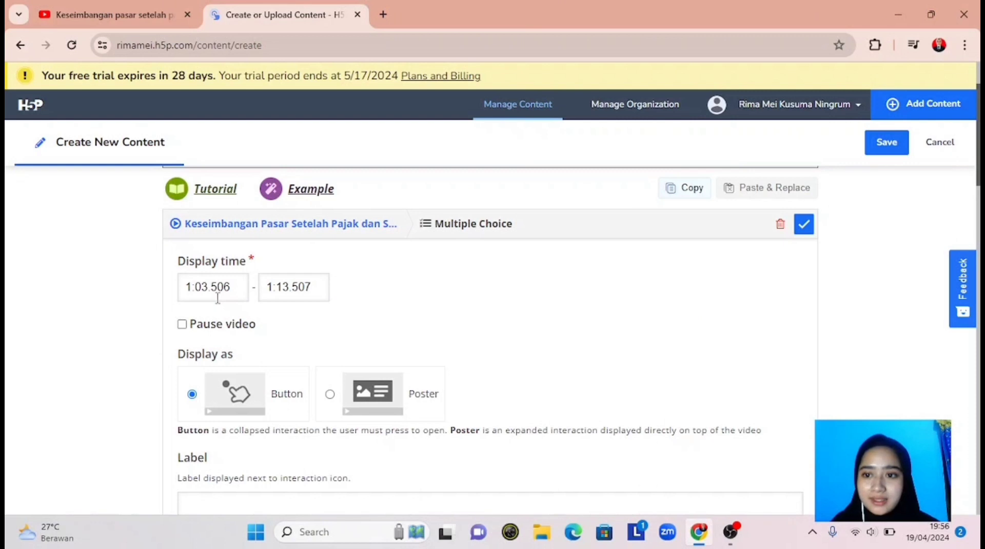
left_click(289, 287)
scroll(403, 292, "down", 2)
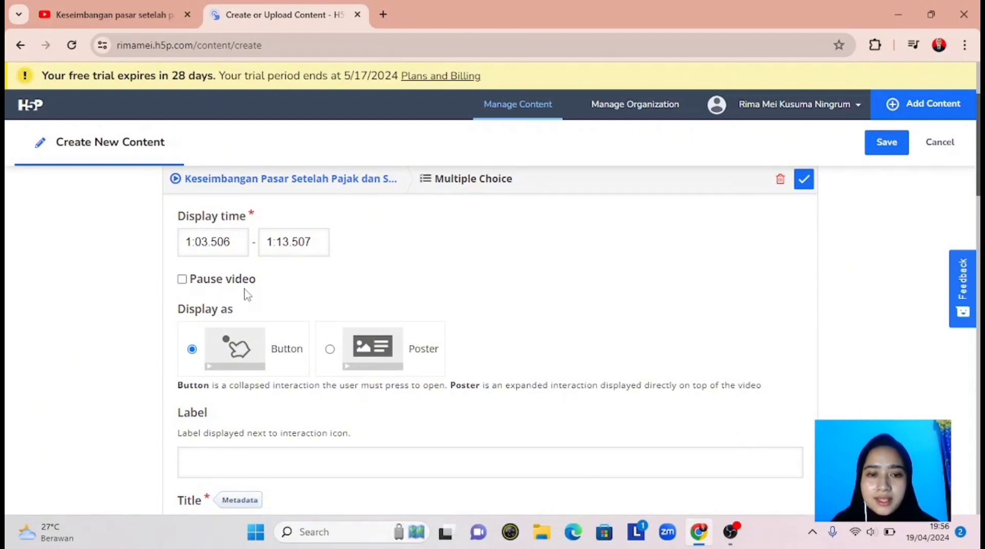
left_click(192, 282)
scroll(352, 291, "down", 1)
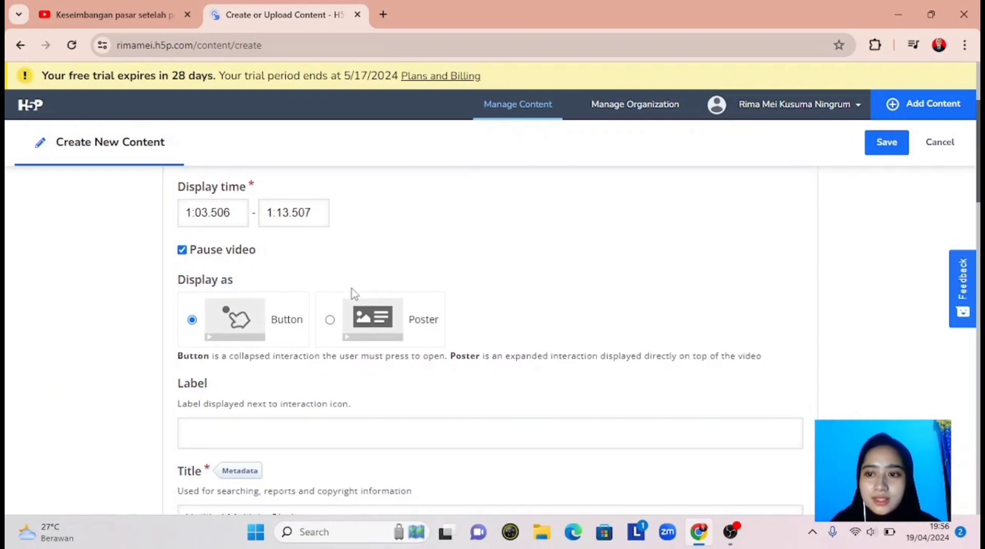
Set the Multiple Choice interaction to display as a poster on top of the video.
scroll(353, 293, "down", 1)
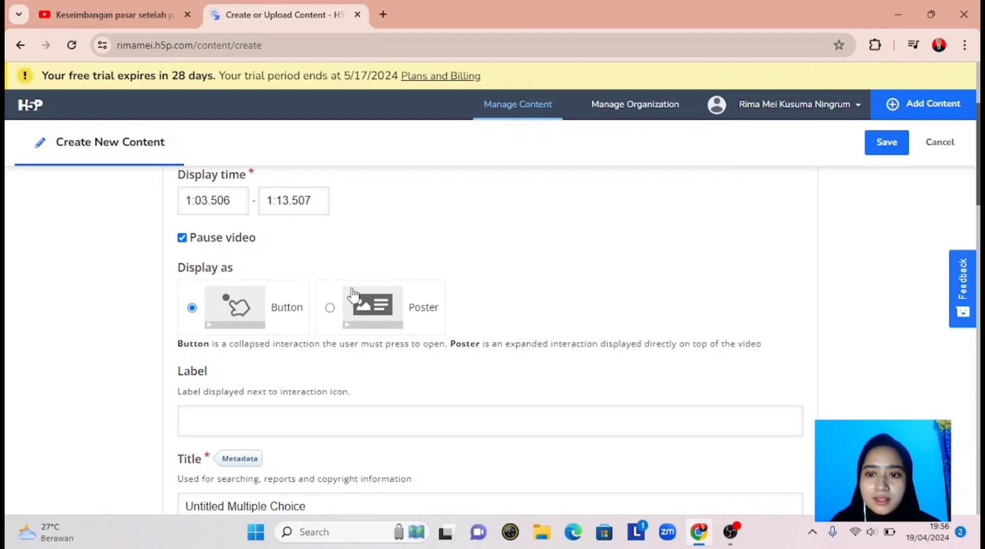
scroll(330, 336, "down", 1)
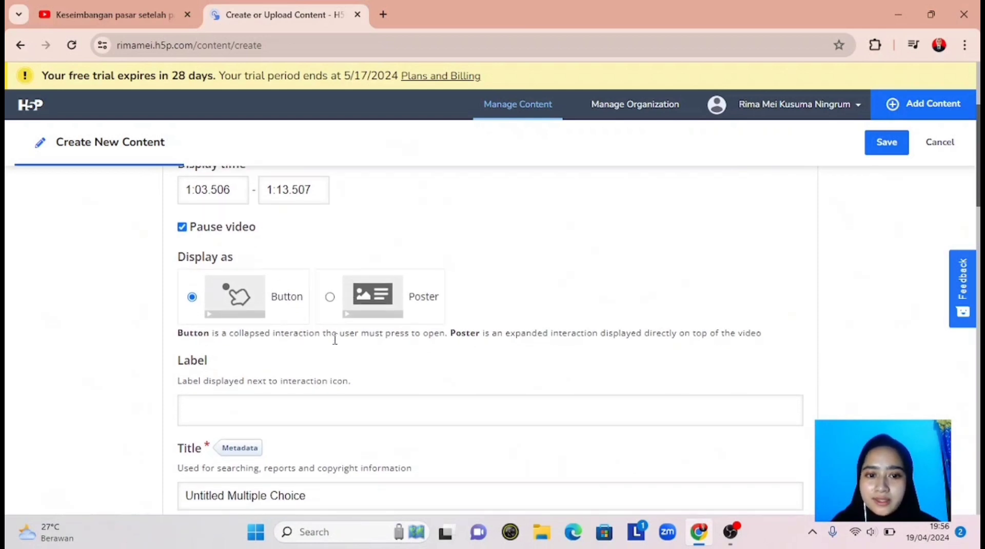
scroll(334, 340, "down", 1)
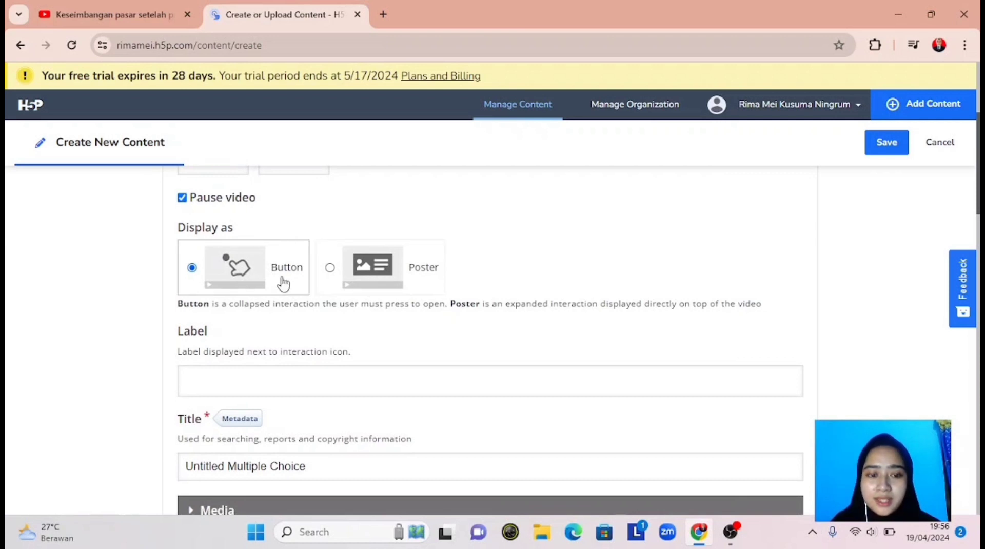
left_click(386, 266)
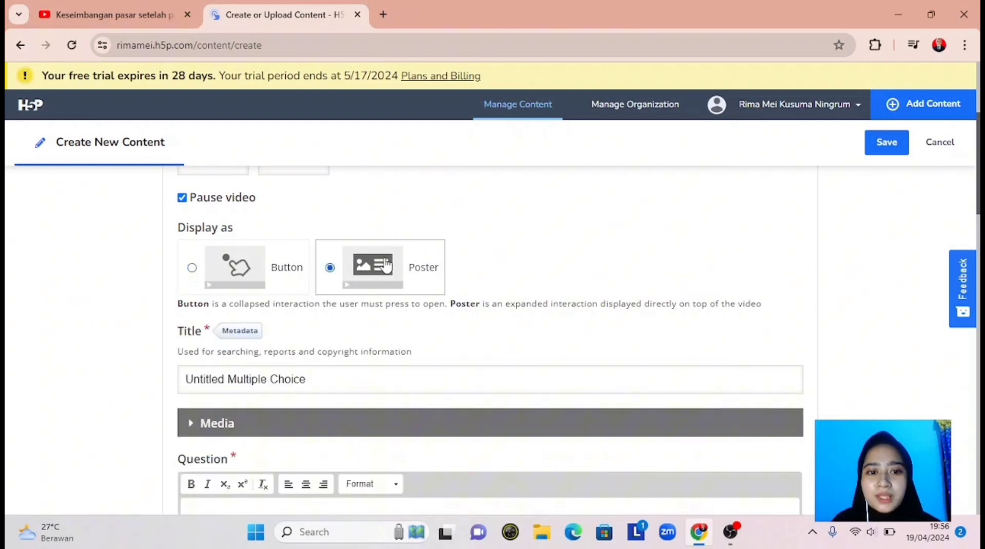
Replace the Multiple Choice interaction's default title with "Soal 1".
scroll(386, 265, "down", 1)
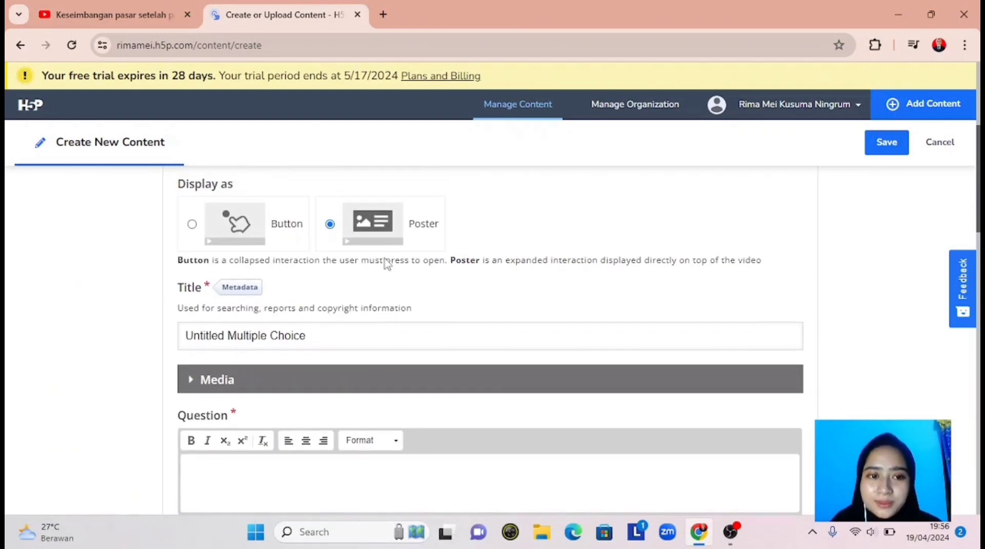
scroll(386, 261, "down", 1)
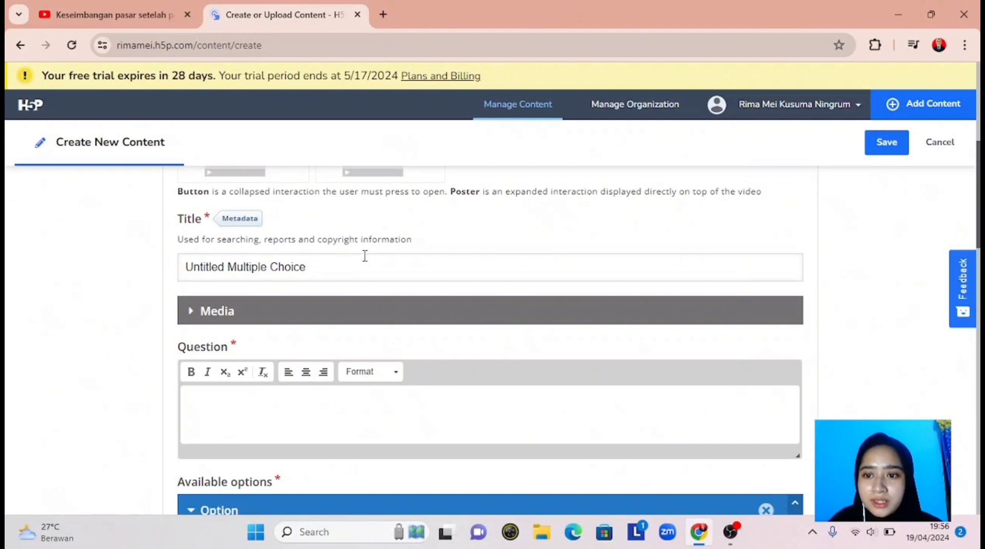
scroll(380, 192, "up", 2)
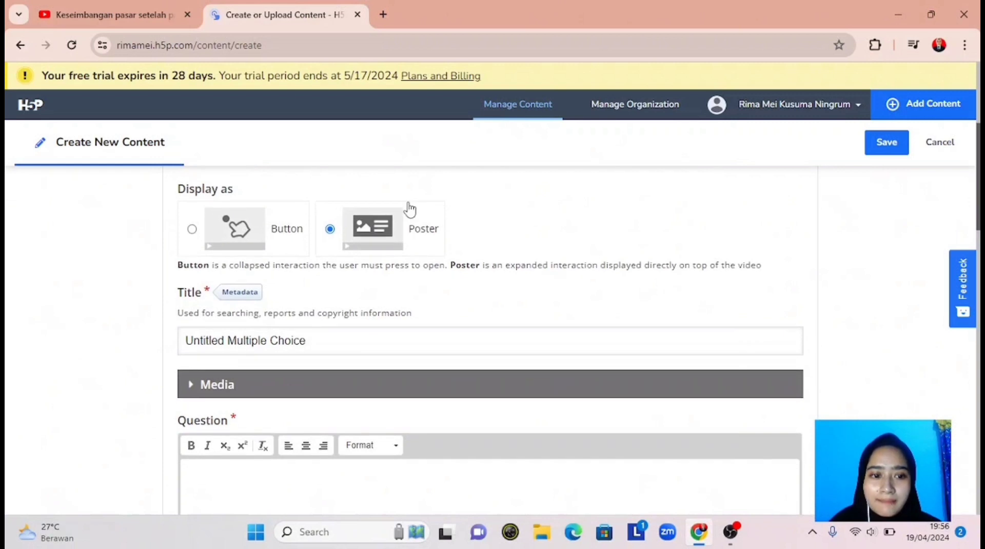
scroll(410, 207, "down", 2)
scroll(409, 208, "down", 1)
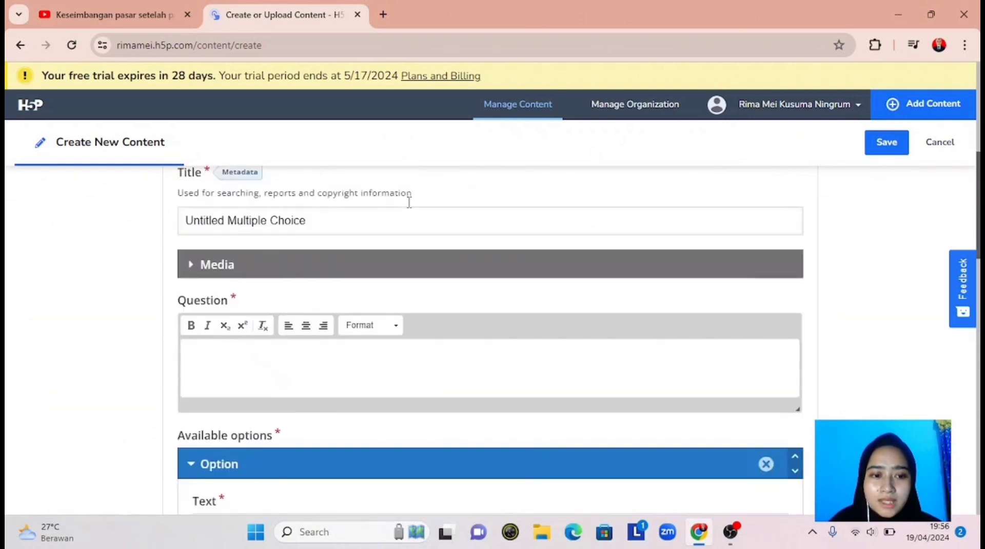
scroll(409, 205, "down", 1)
left_click(307, 318)
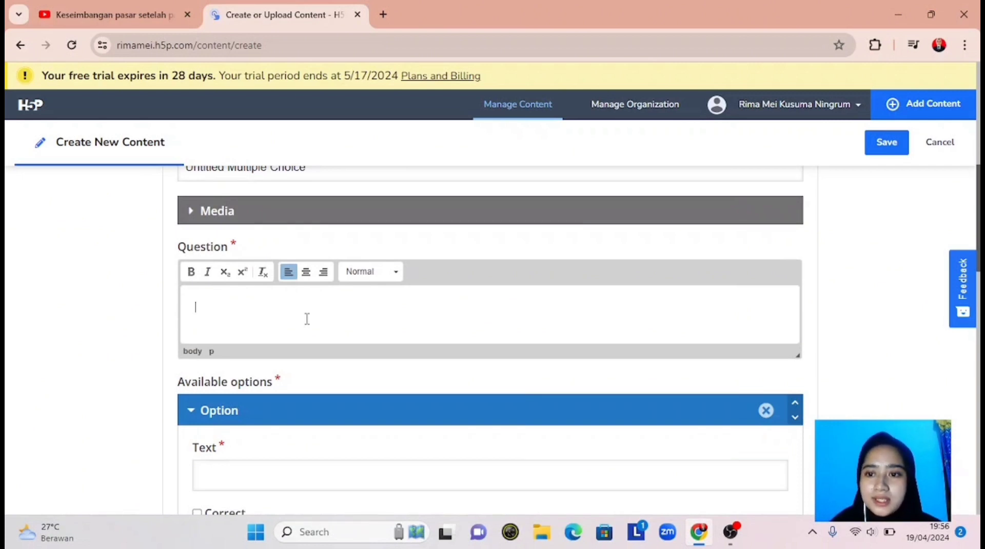
scroll(307, 319, "up", 2)
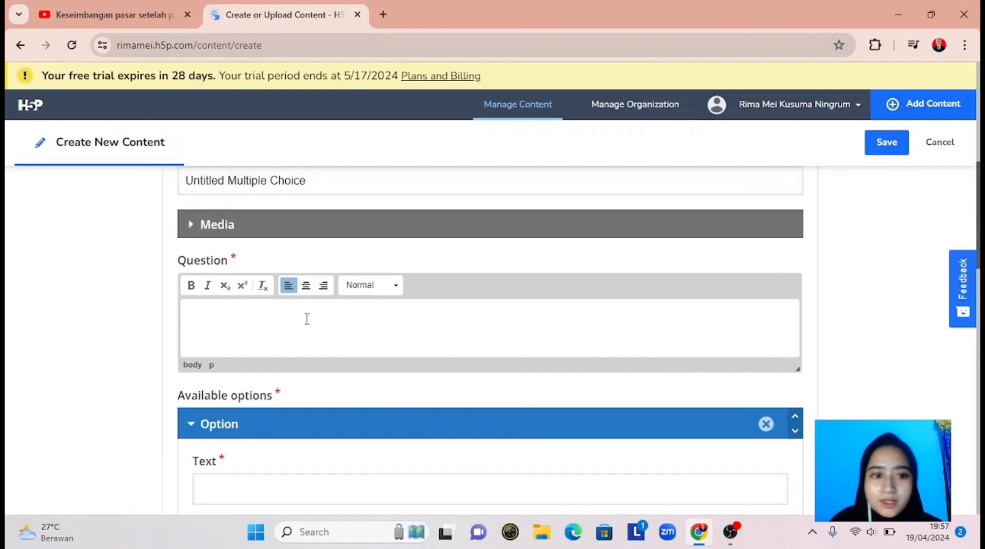
left_click_drag(307, 252, 186, 257)
key("Caps_Lock")
type("S")
key("Caps_Lock")
type("oal 1")
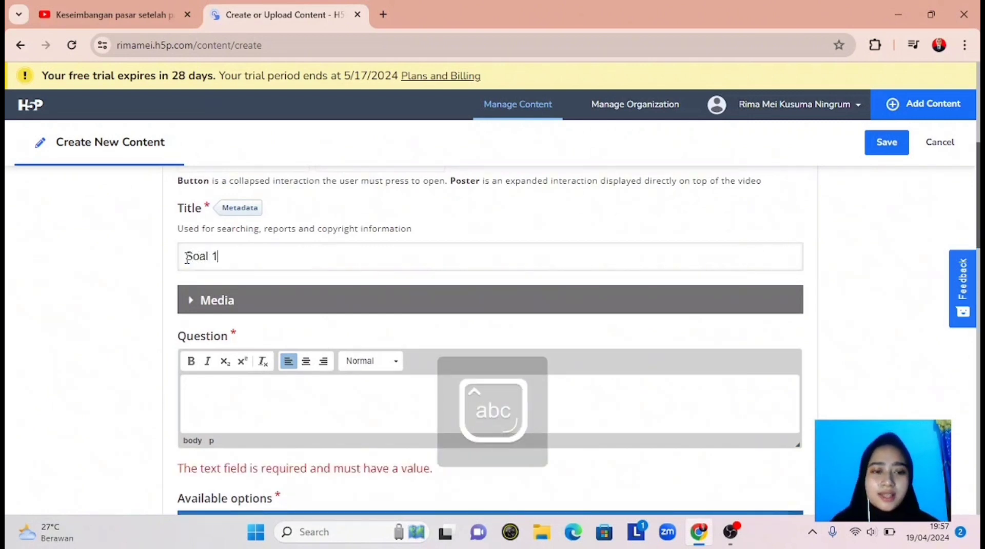
Enter the question text "Pajak jyang dikenakan pada suatu barang menyebabkan?" for the Multiple Choice interaction.
scroll(188, 258, "down", 2)
left_click(297, 337)
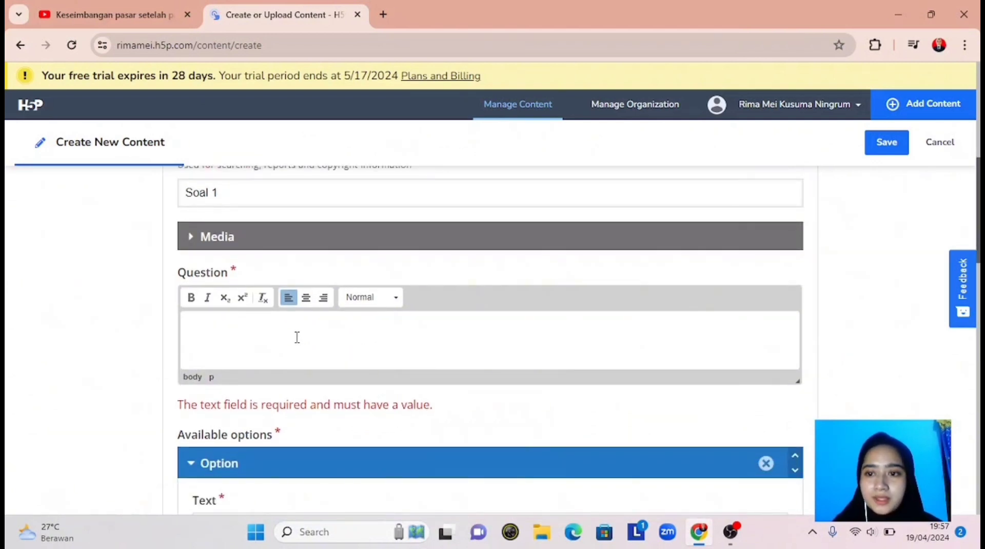
key("Caps_Lock")
type("P")
key("Caps_Lock")
type("a")
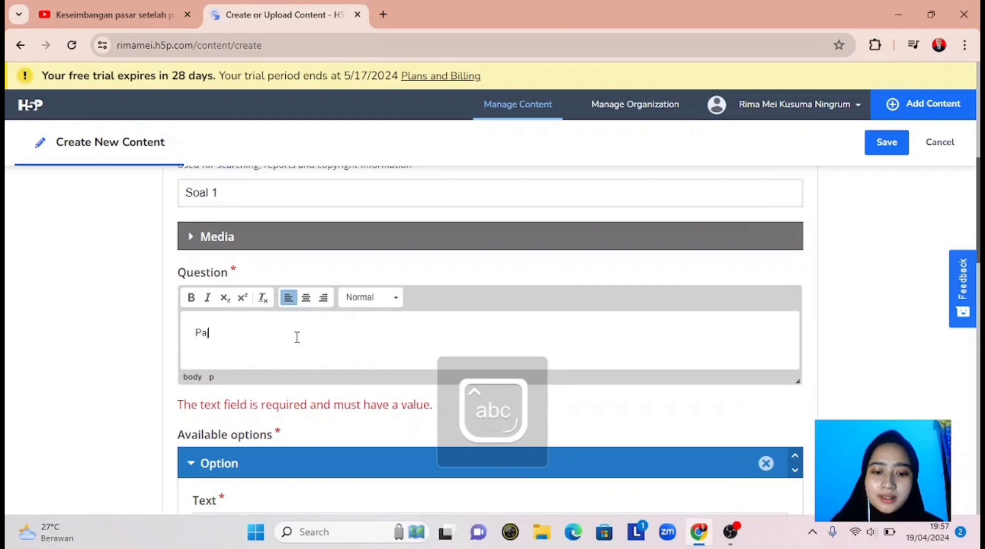
type("jak jyang ")
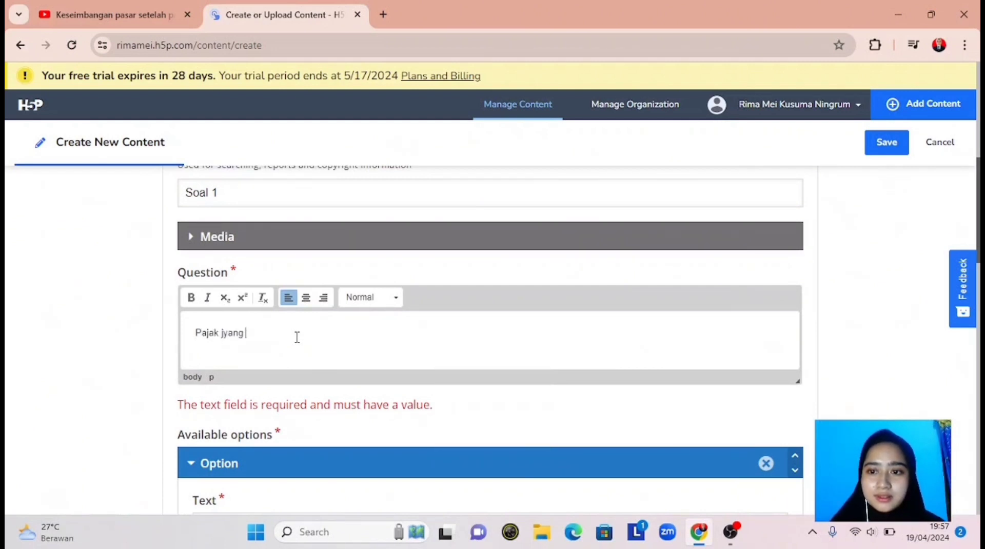
type("dikenakan")
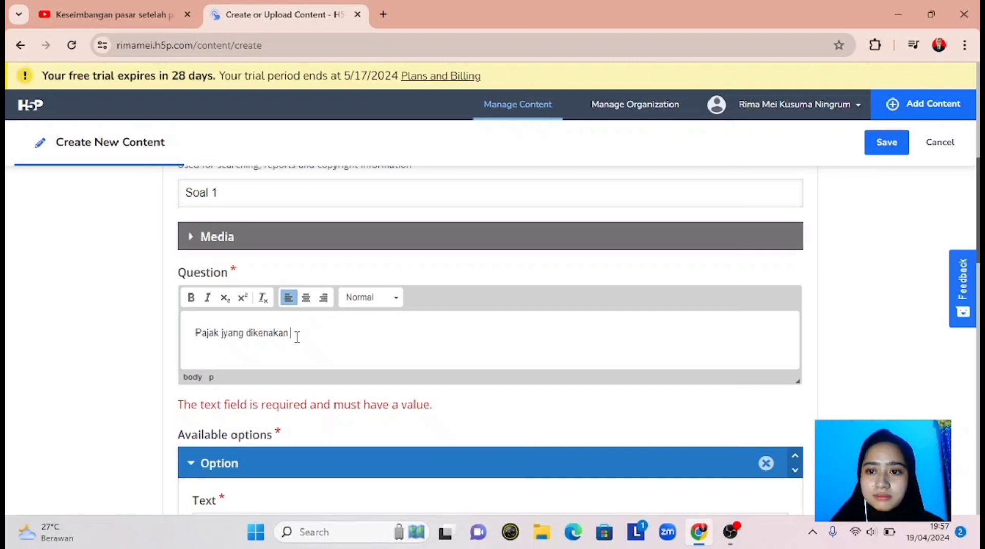
type("pda")
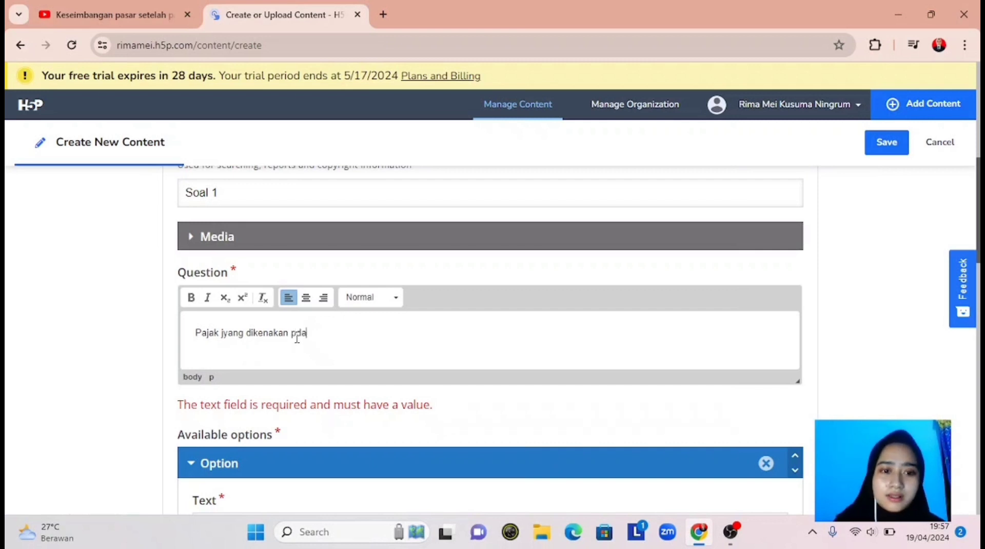
key("BackSpace")
key("BackSpace")
type("ada su")
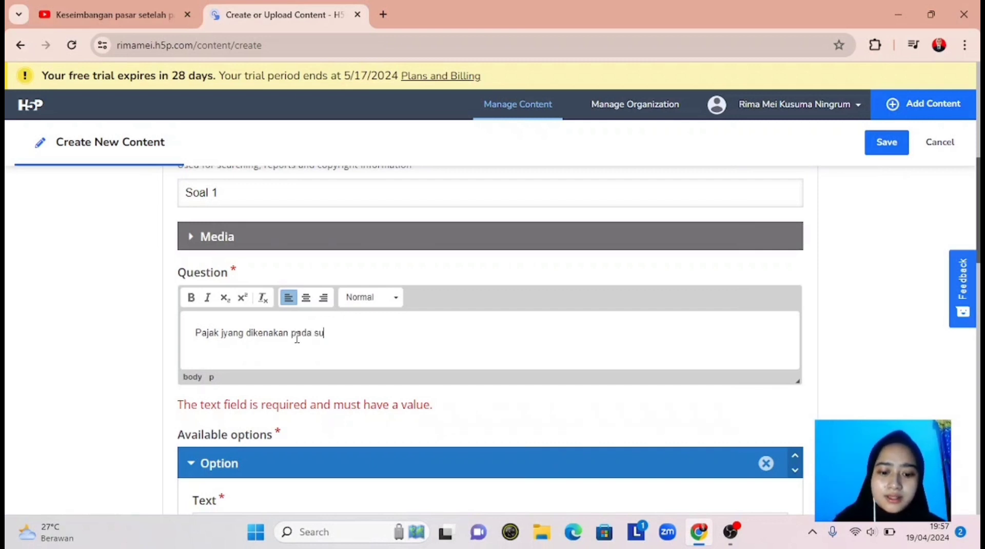
type("atu barang ")
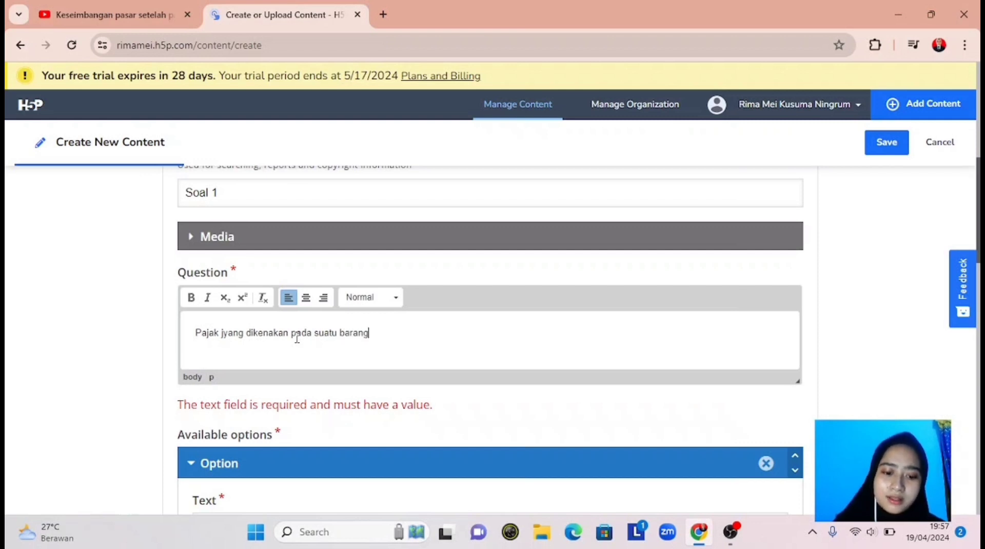
type("menyeba")
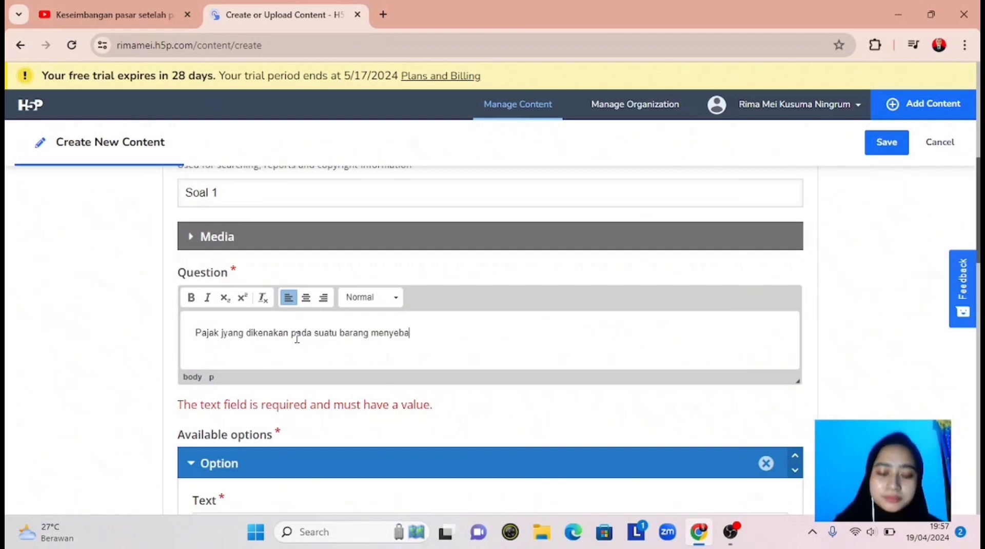
type("bkan?")
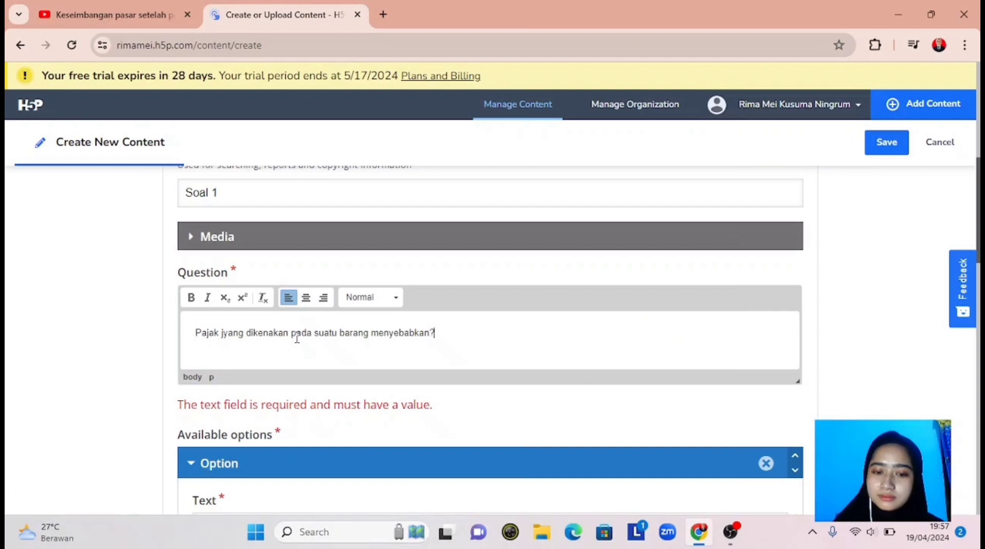
Fill in the first answer option with the text "Penurunan harga barang tersebut".
scroll(297, 341, "down", 3)
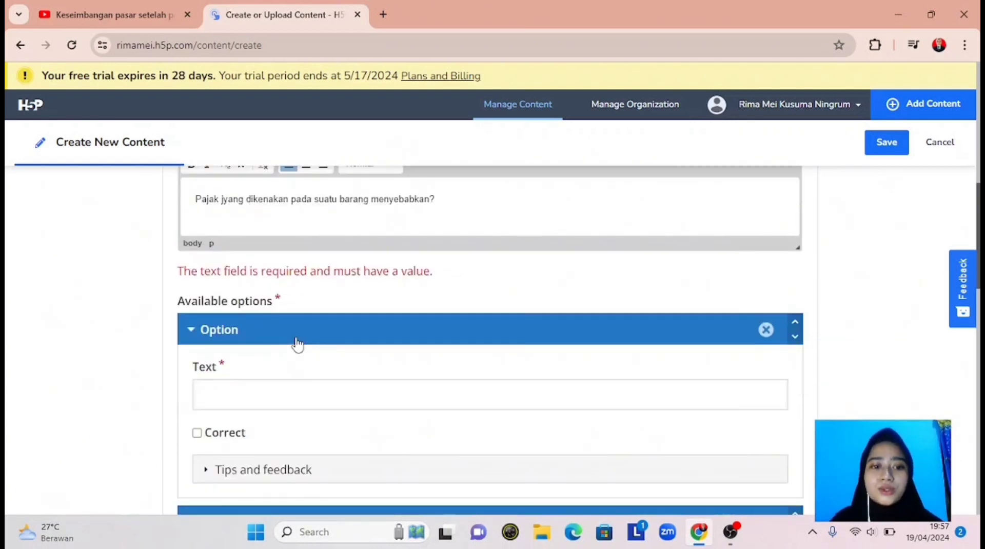
scroll(294, 346, "down", 2)
left_click(275, 302)
scroll(275, 302, "down", 2)
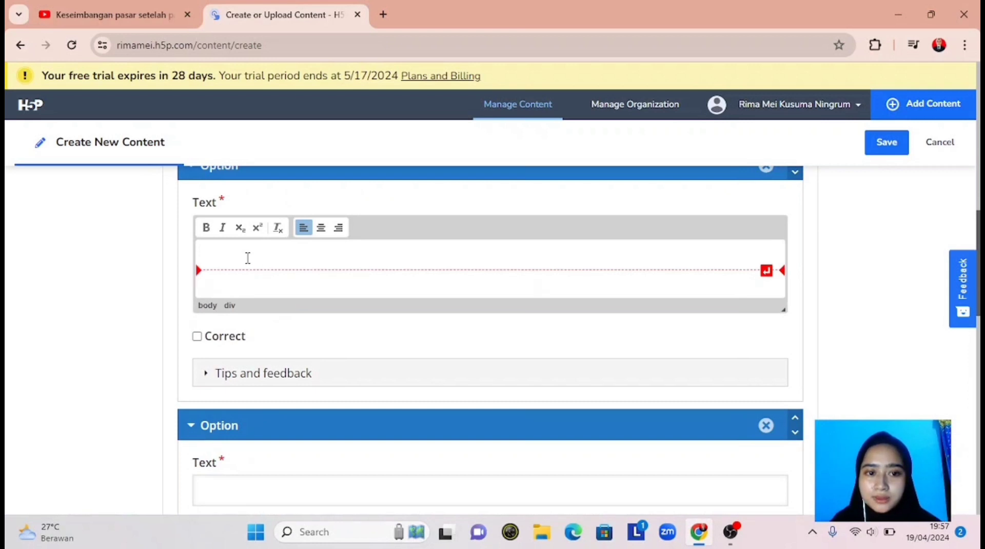
key("Caps_Lock")
type("P")
key("Caps_Lock")
type("enurunan ")
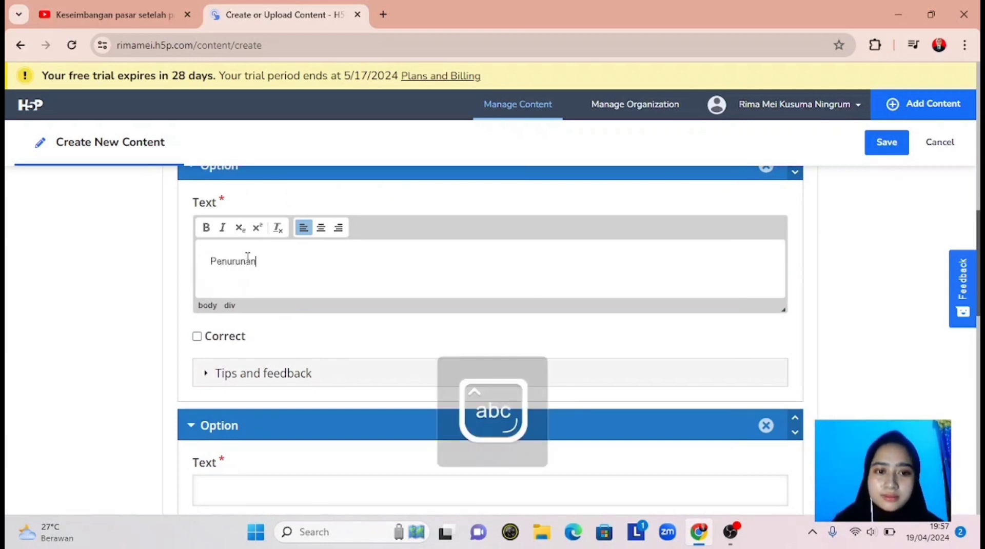
type("harga barang")
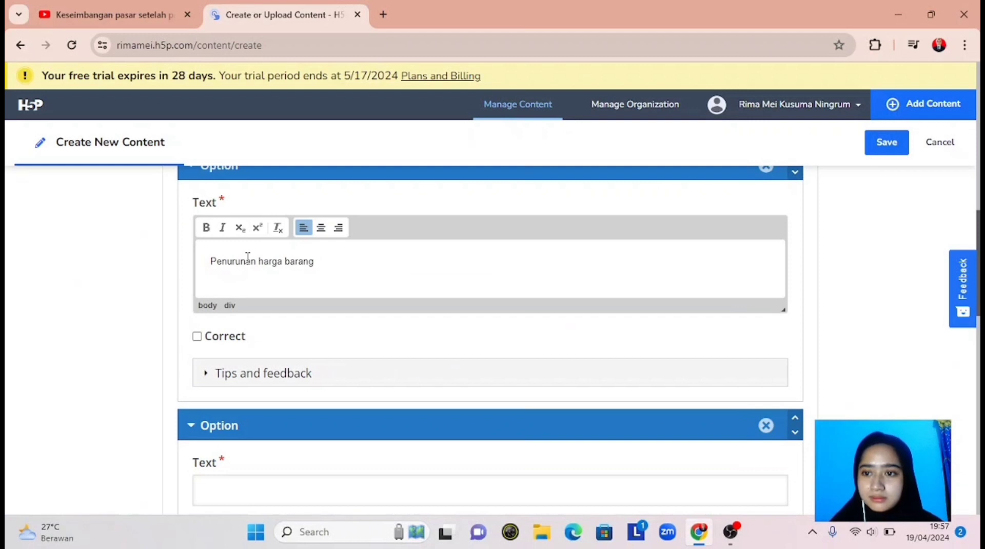
type(" ters")
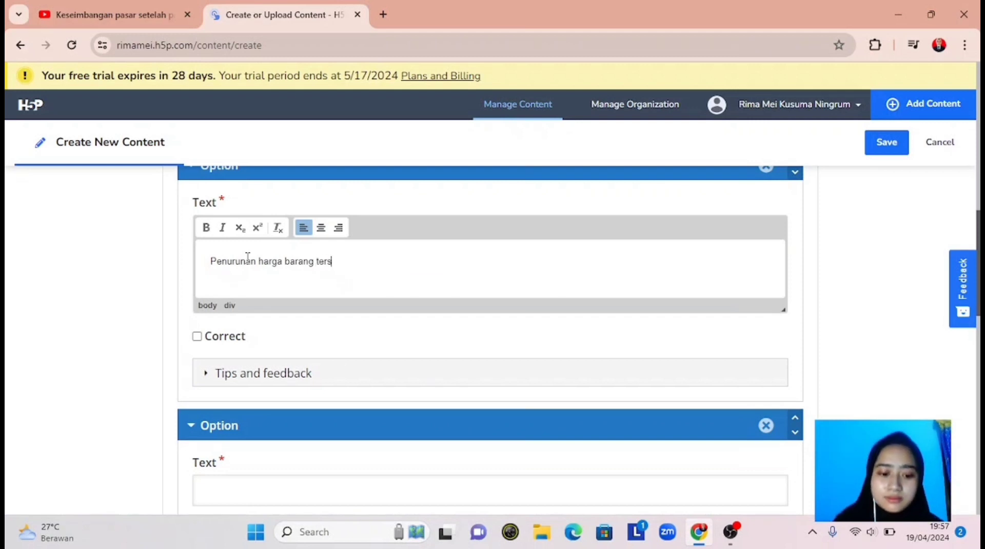
type("ebut")
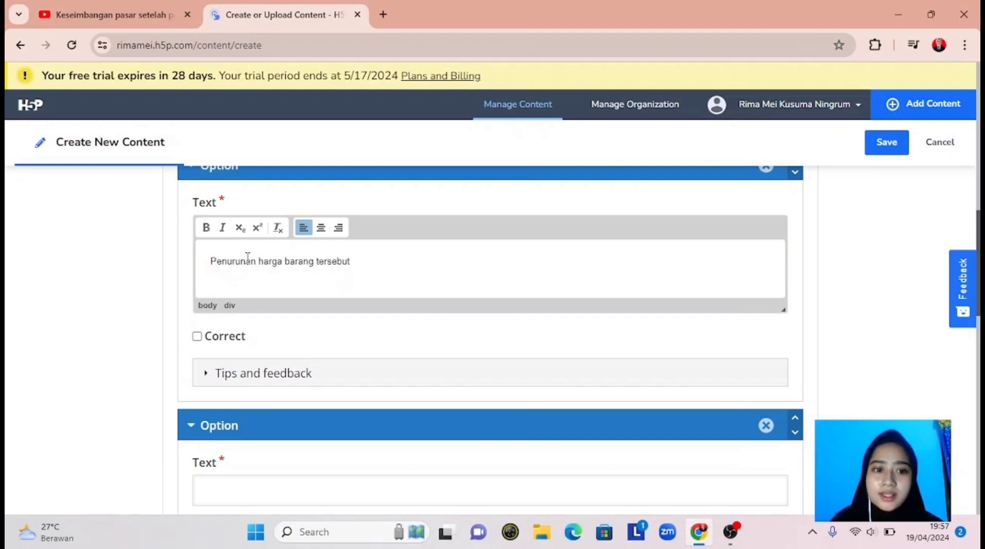
Fill in the second answer option with "Peningkatan harga barang tersebut" and mark it as correct.
scroll(277, 319, "down", 1)
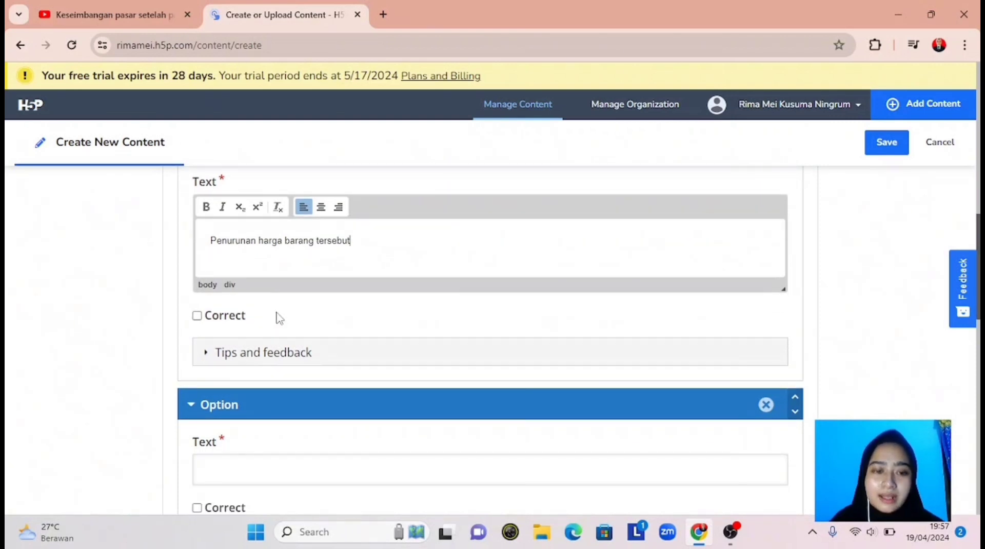
scroll(277, 319, "down", 1)
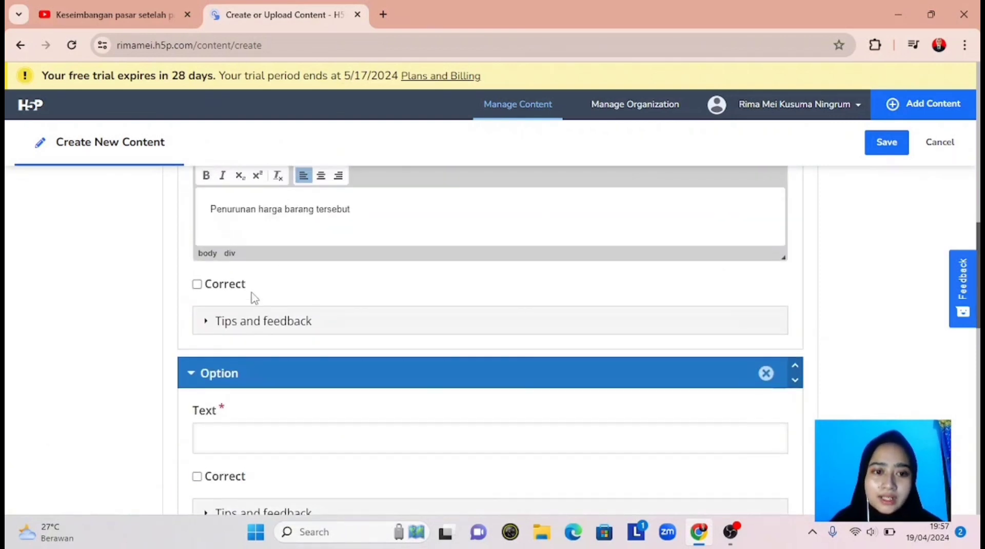
scroll(277, 294, "down", 1)
scroll(276, 292, "down", 3)
scroll(276, 293, "up", 3)
scroll(277, 293, "down", 1)
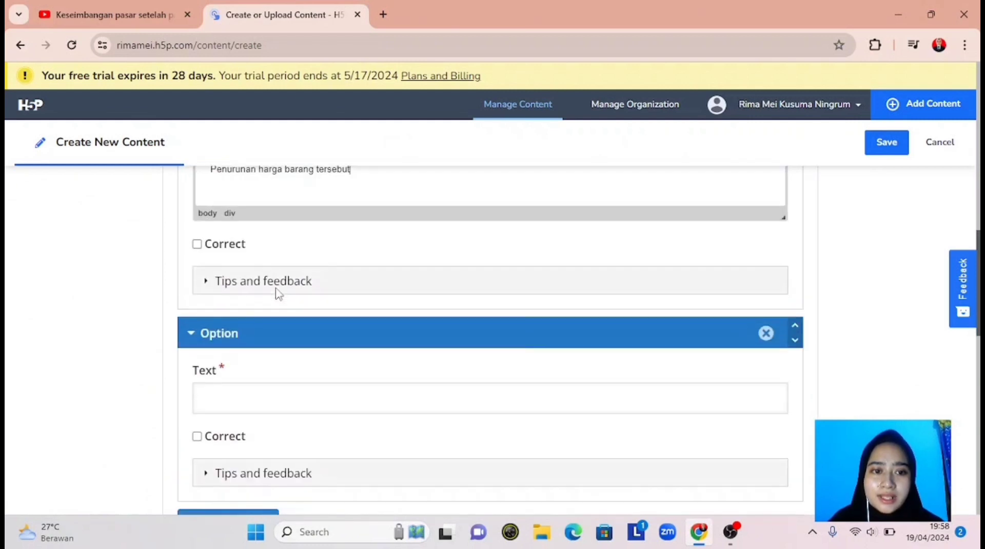
scroll(277, 292, "down", 2)
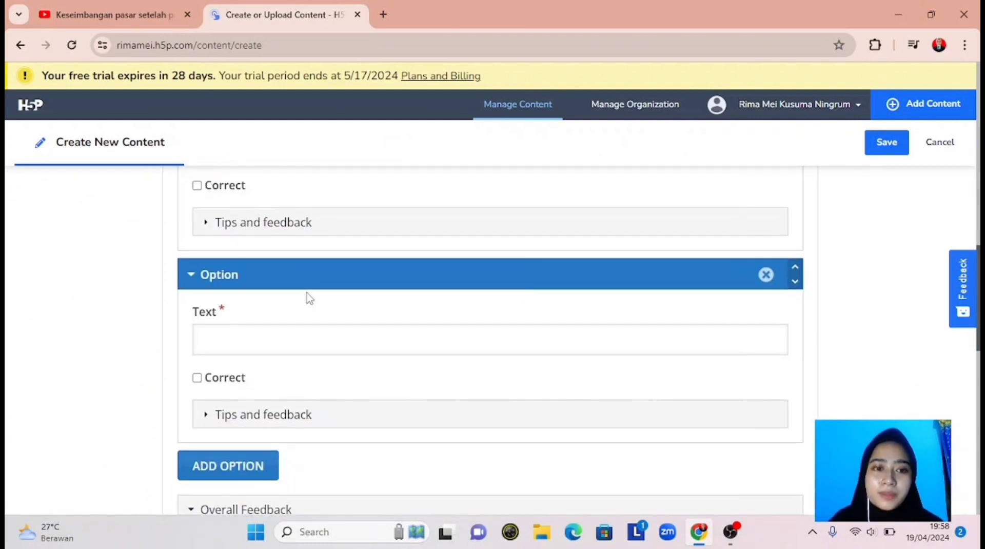
scroll(307, 296, "down", 2)
scroll(301, 266, "down", 1)
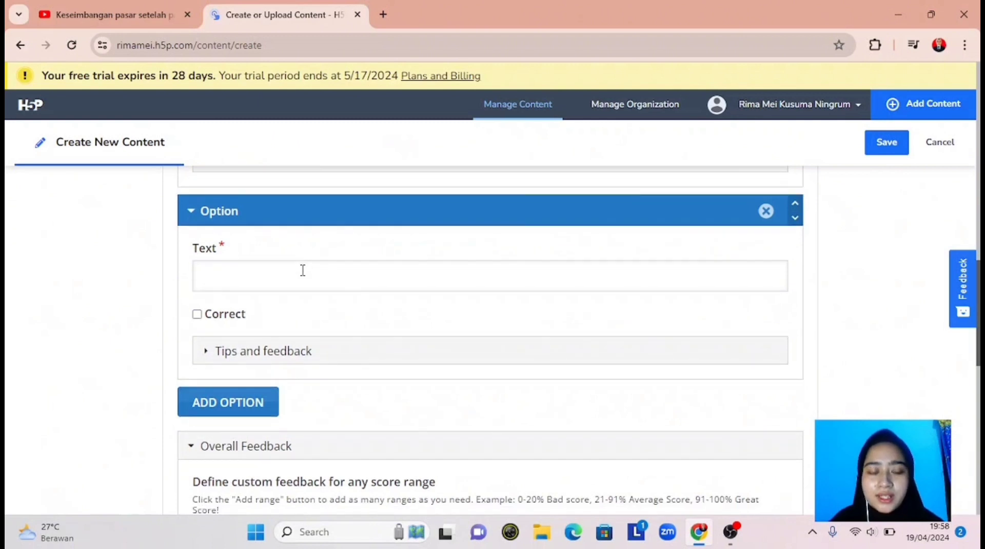
left_click(303, 270)
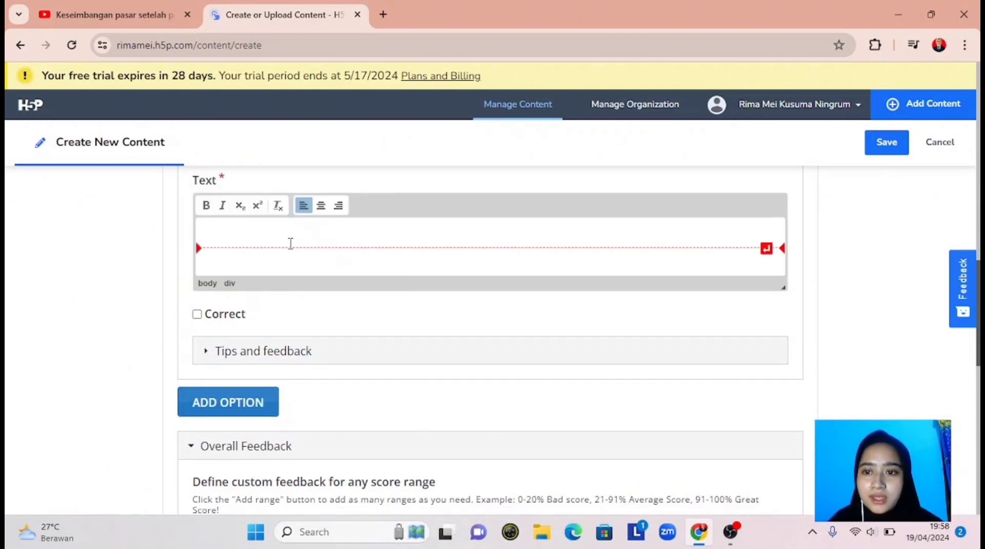
type("Peni")
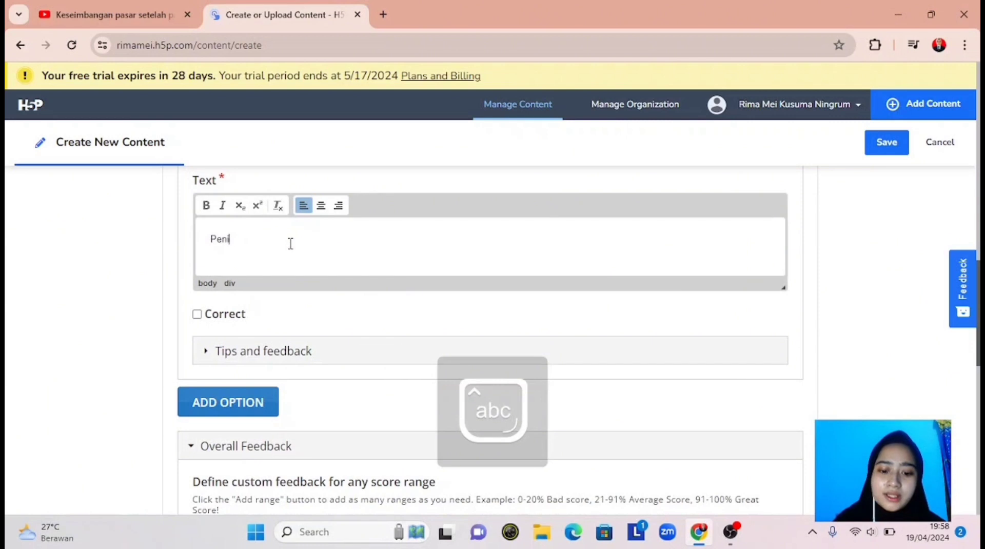
type("ngkatan ")
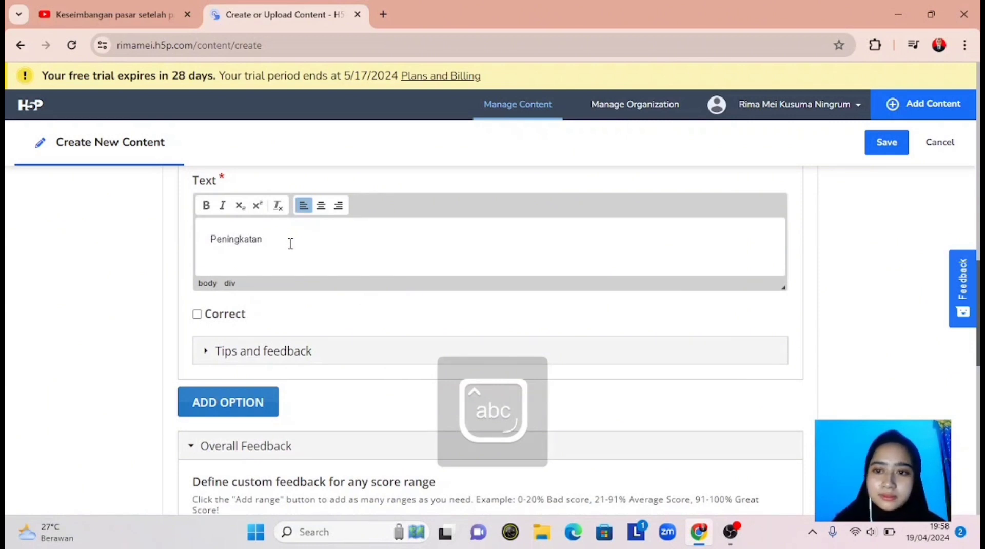
type("harga barang ")
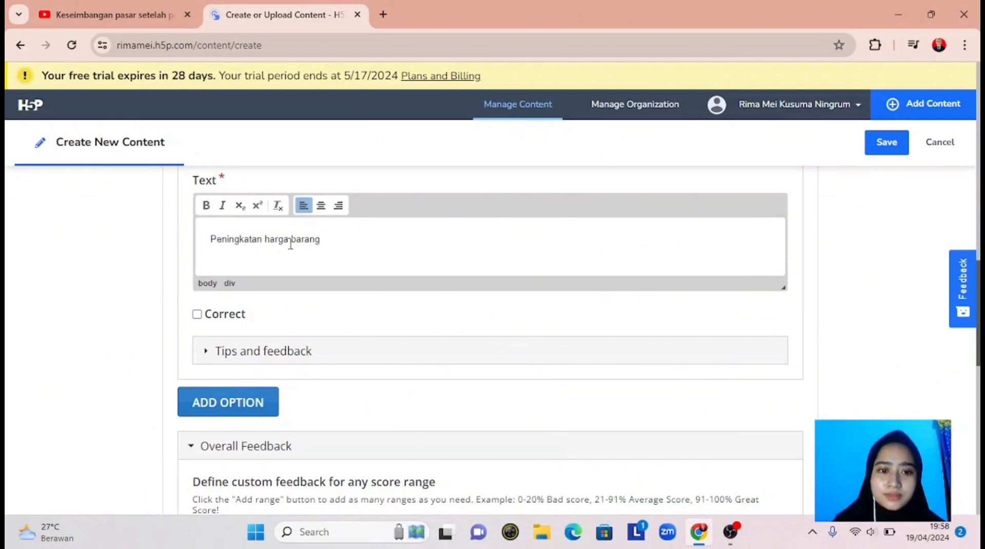
type("tersebut")
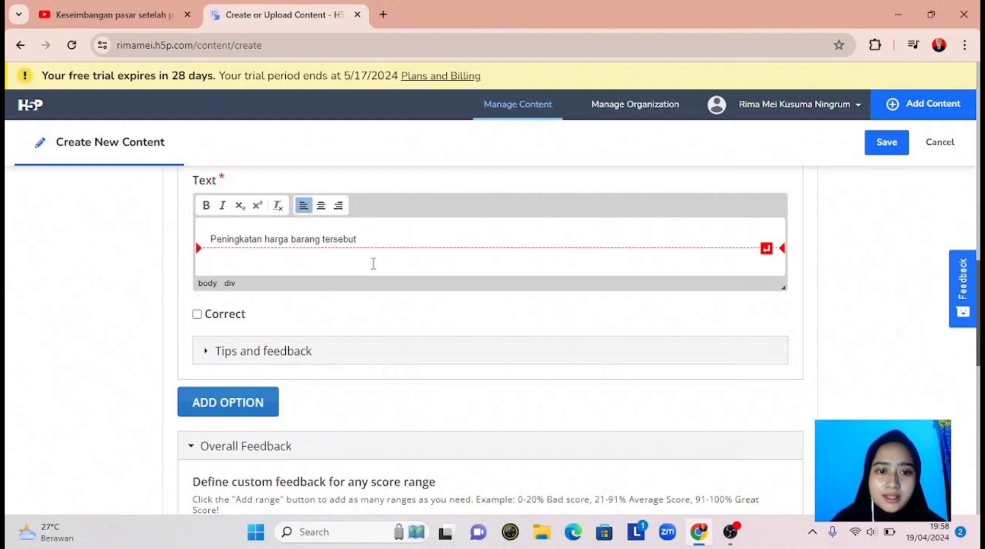
left_click(198, 315)
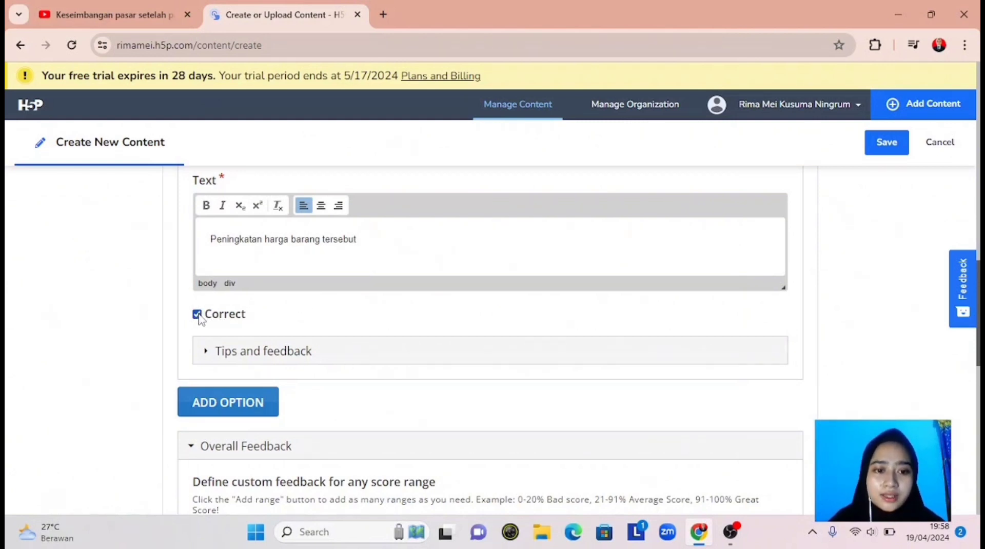
Examine the tips and feedback settings of the first answer option, then collapse them again.
mouse_move(337, 315)
scroll(337, 315, "down", 1)
scroll(338, 314, "up", 2)
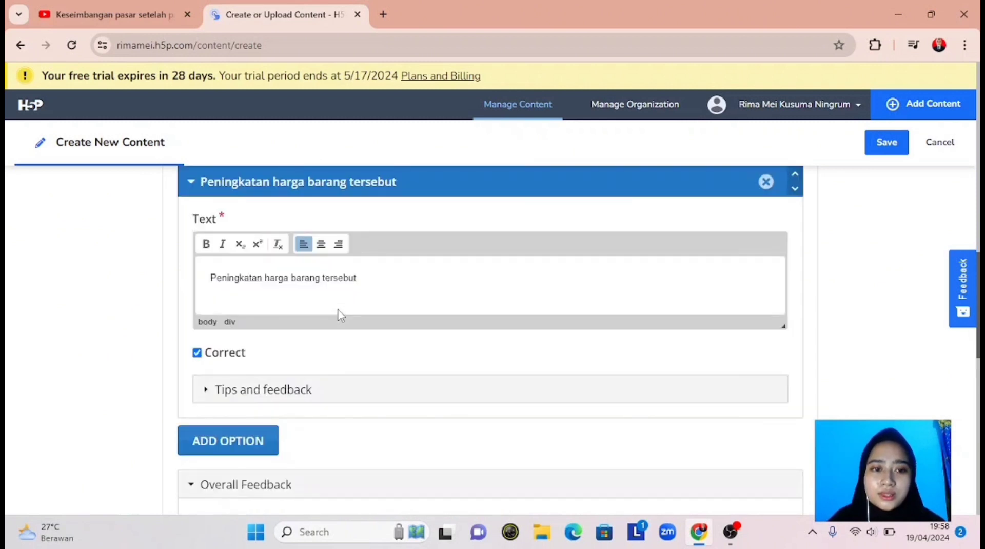
scroll(339, 314, "up", 2)
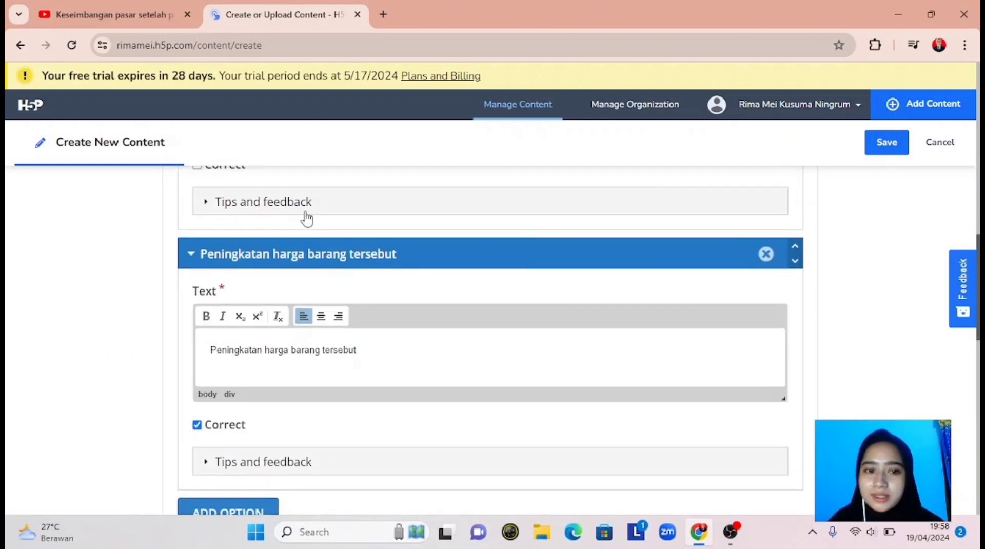
left_click(298, 207)
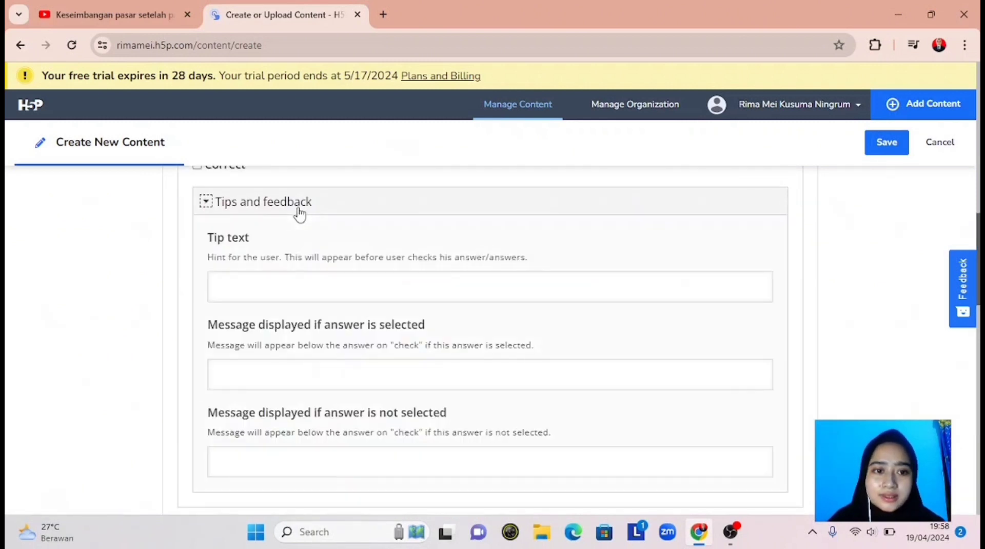
left_click(299, 210)
Add a third answer option with the text "Tidak ada perubahan pada harga barang tersebut", not marked as correct.
scroll(324, 316, "down", 3)
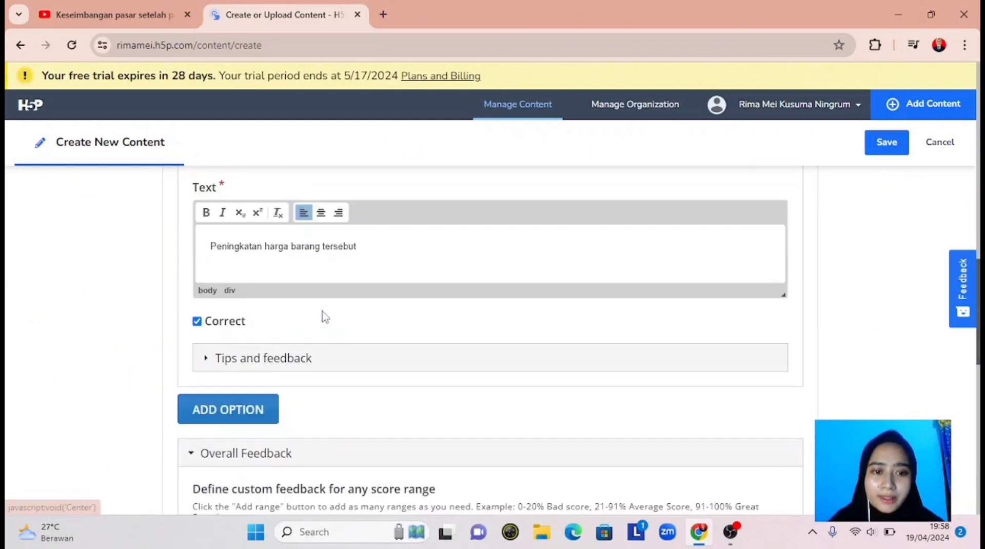
scroll(324, 317, "down", 2)
scroll(324, 316, "down", 1)
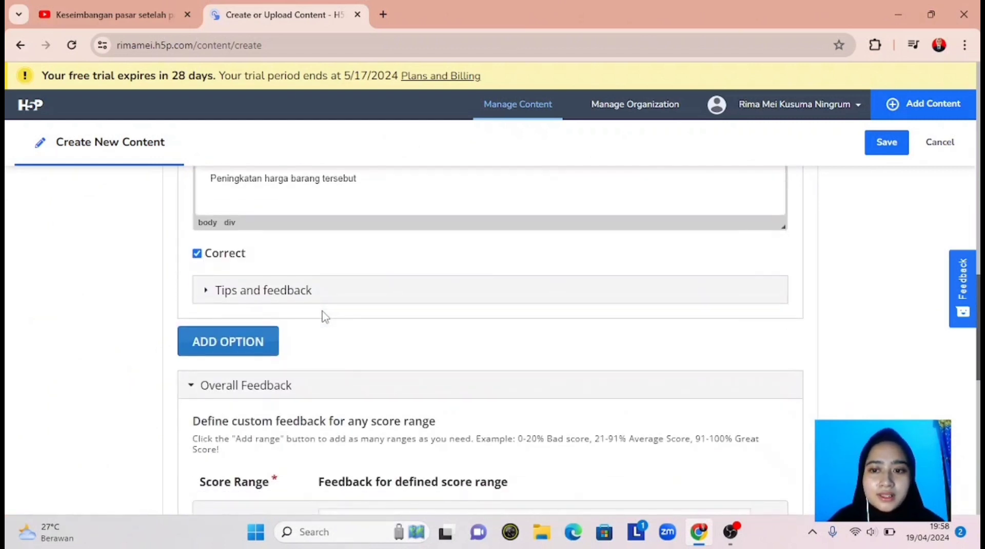
left_click(254, 343)
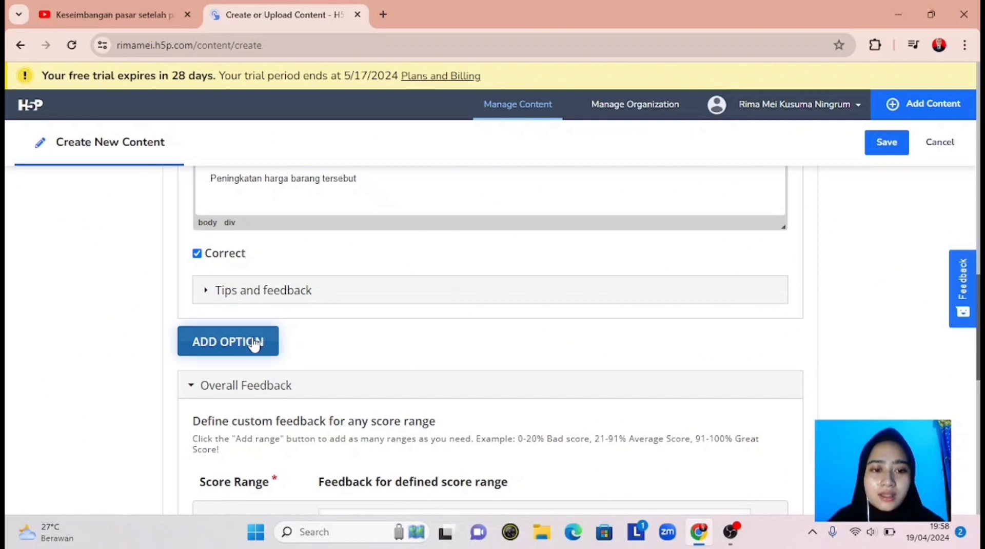
scroll(364, 350, "down", 1)
scroll(365, 348, "down", 1)
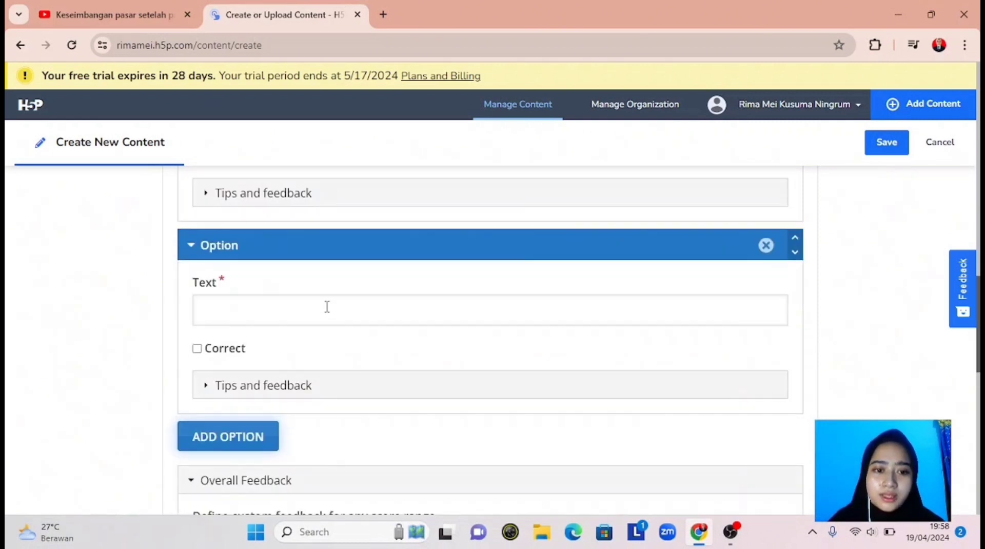
left_click(324, 309)
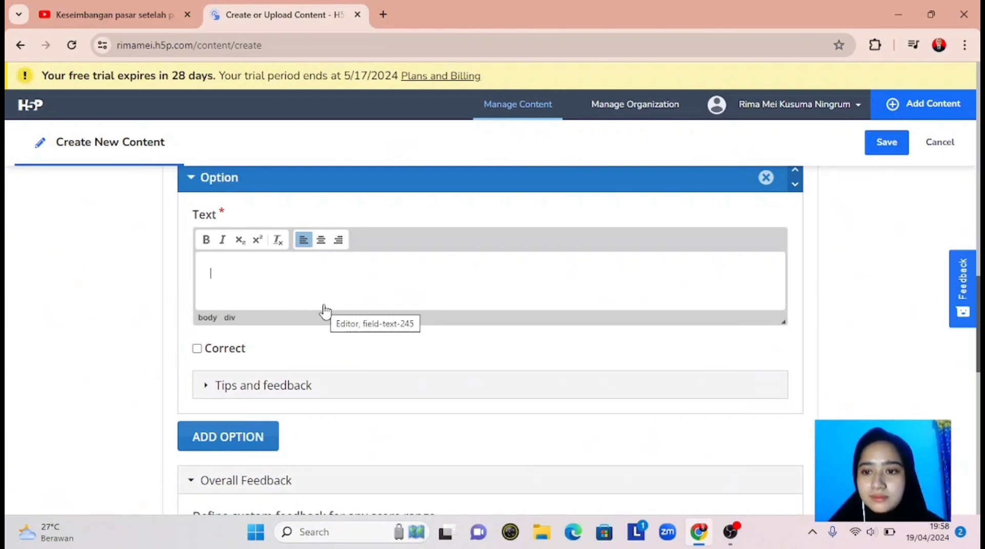
key("Caps_Lock")
key("Caps_Lock")
type("Tidak ada perubahan")
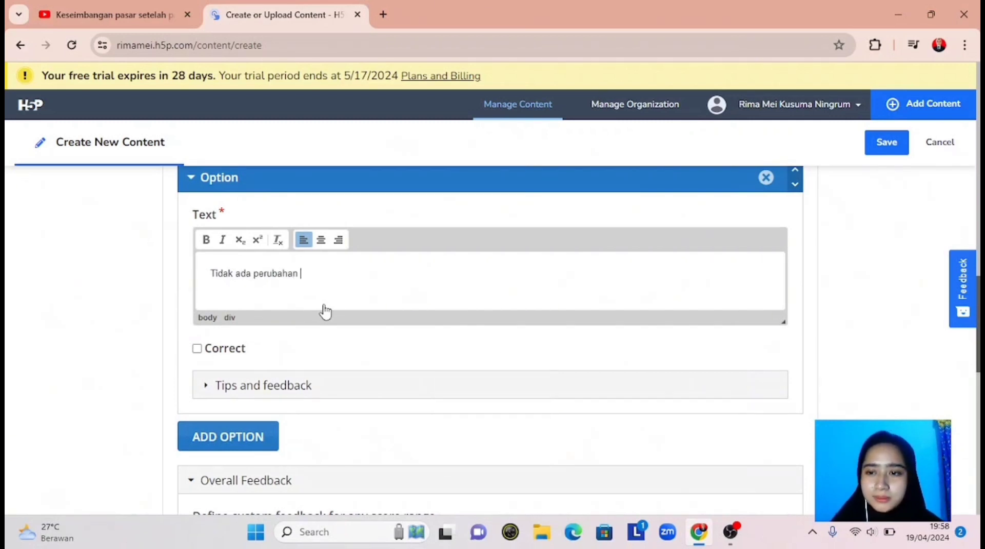
type(" pada harga barang tersebut")
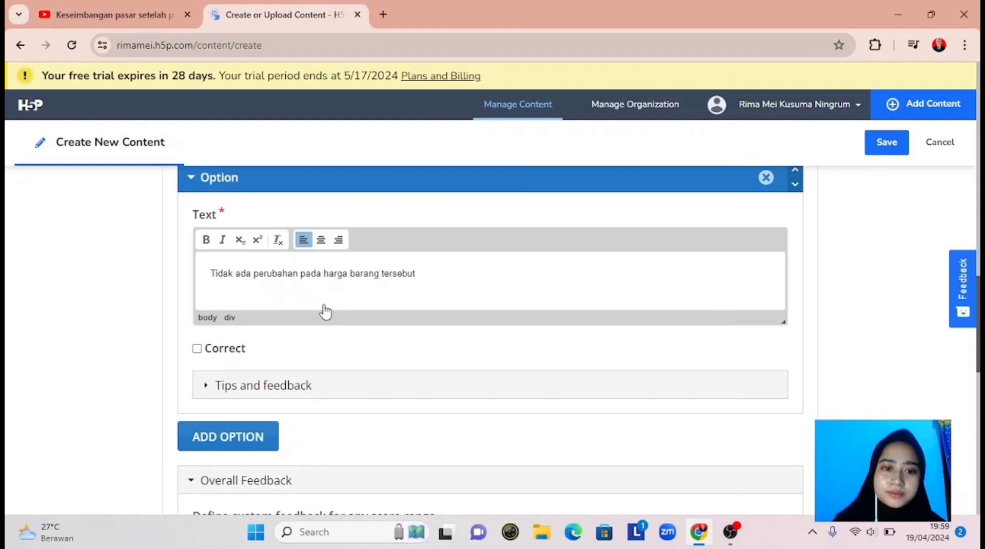
Disable the "Retry" and "Show Solution" buttons in the question's behavioural settings.
scroll(345, 426, "down", 3)
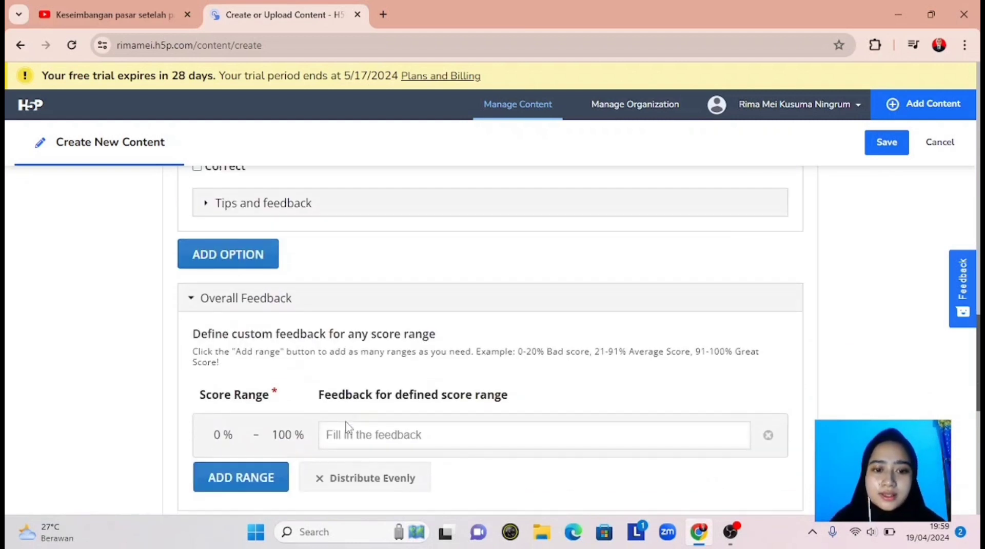
scroll(345, 425, "down", 2)
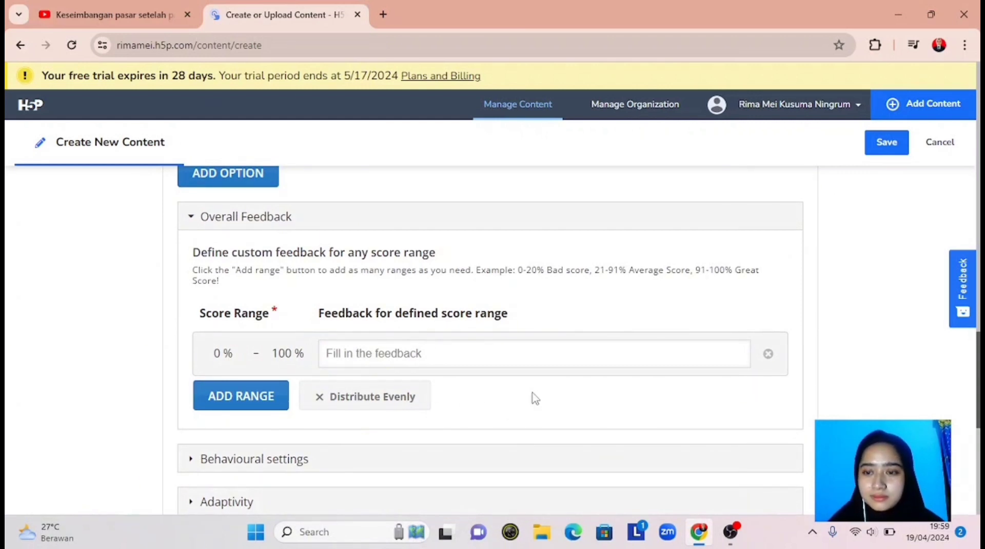
scroll(533, 398, "down", 2)
left_click(327, 381)
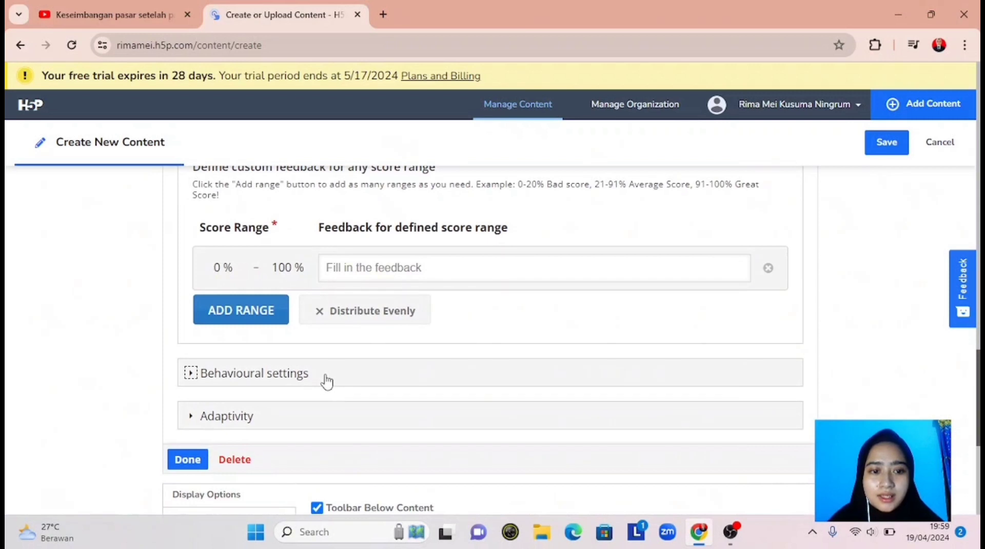
scroll(327, 382, "down", 1)
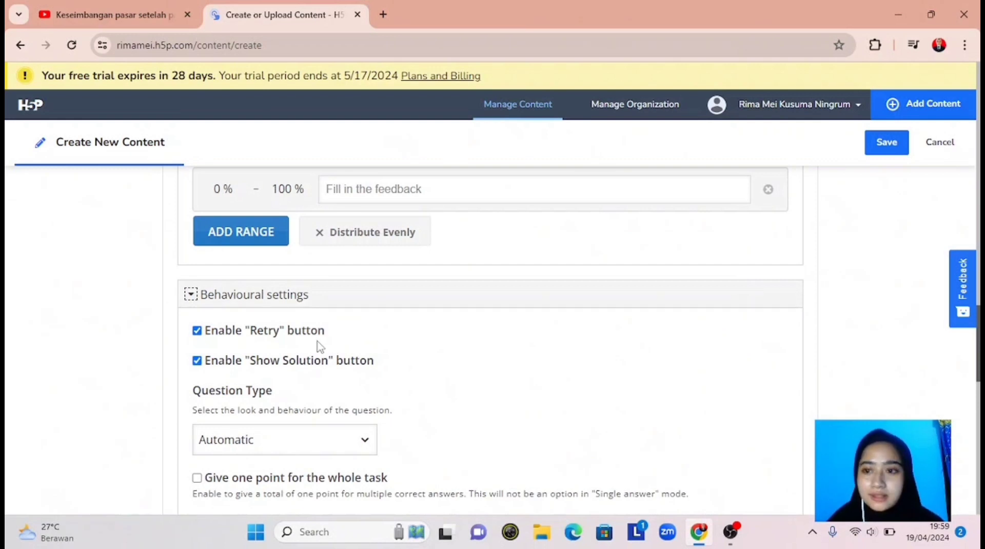
scroll(343, 346, "down", 1)
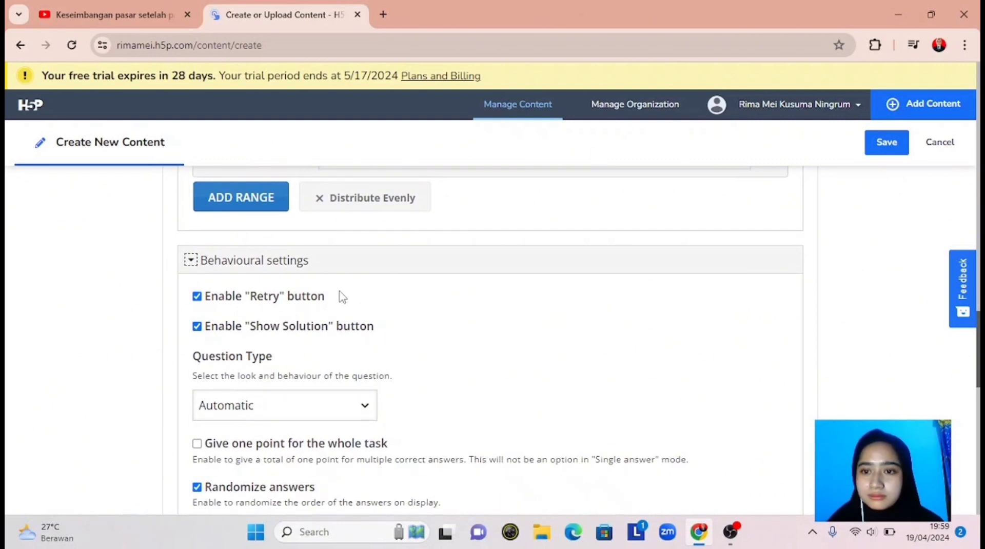
left_click(202, 304)
left_click(199, 299)
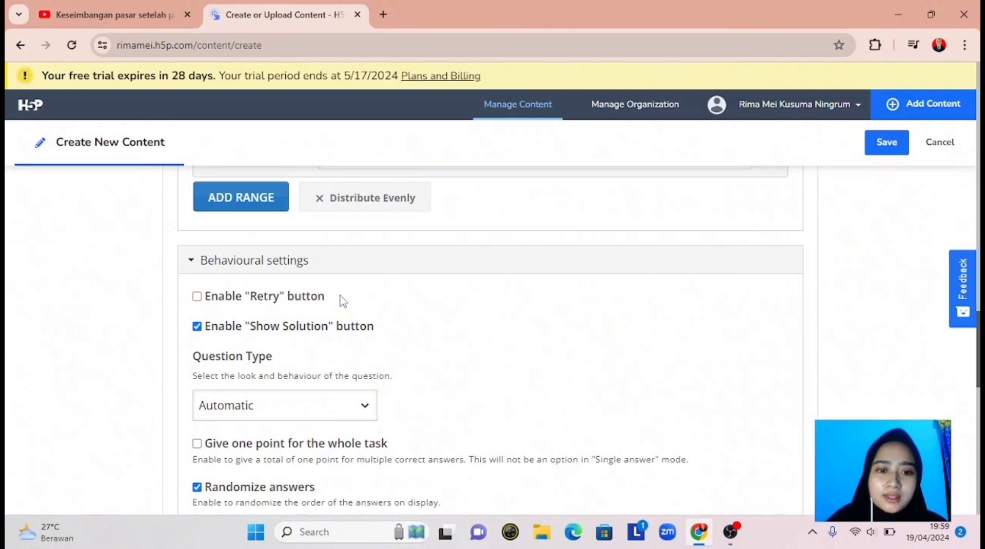
scroll(344, 301, "down", 1)
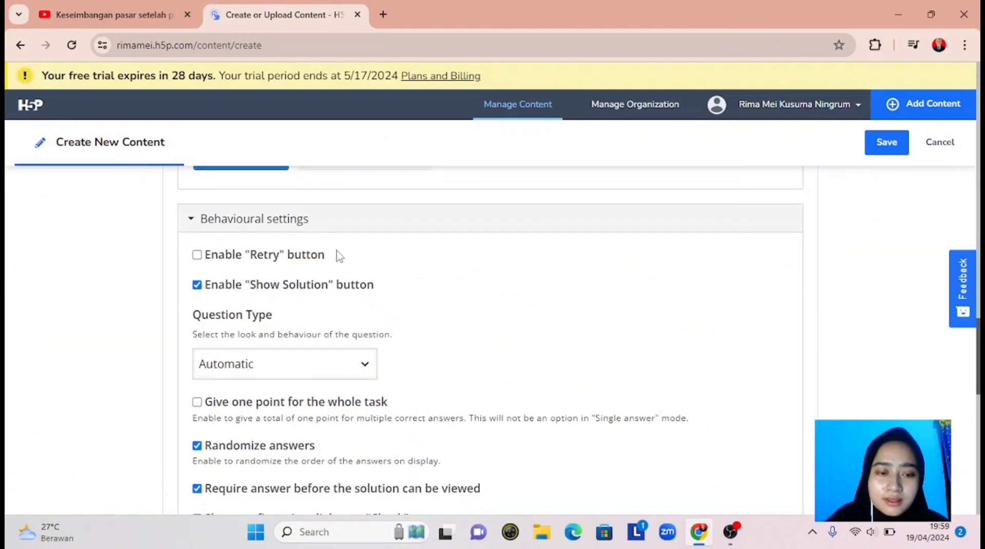
scroll(339, 257, "down", 1)
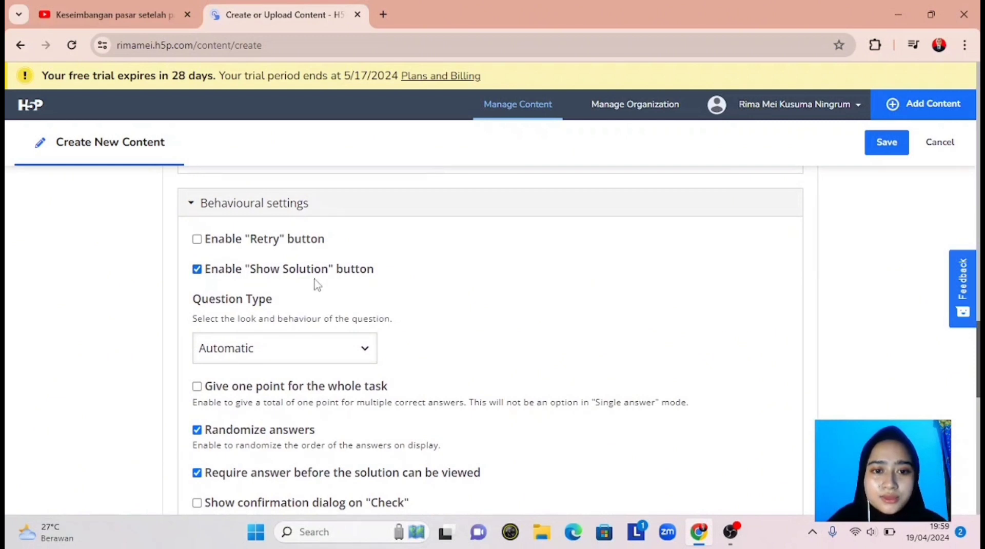
left_click(197, 270)
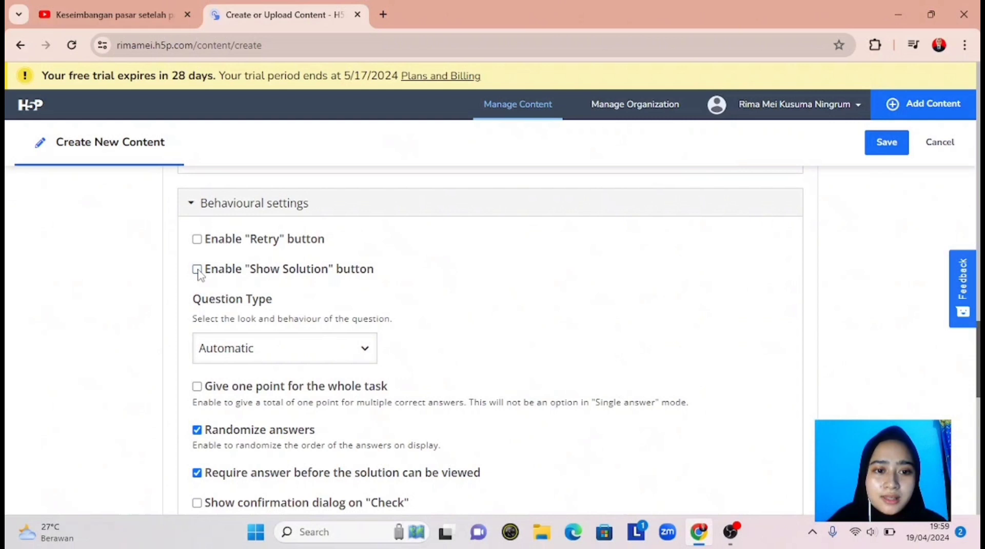
Confirm the "Soal 1" interaction and return to the video's interaction editor.
scroll(419, 278, "down", 1)
scroll(419, 278, "up", 10)
scroll(417, 273, "up", 3)
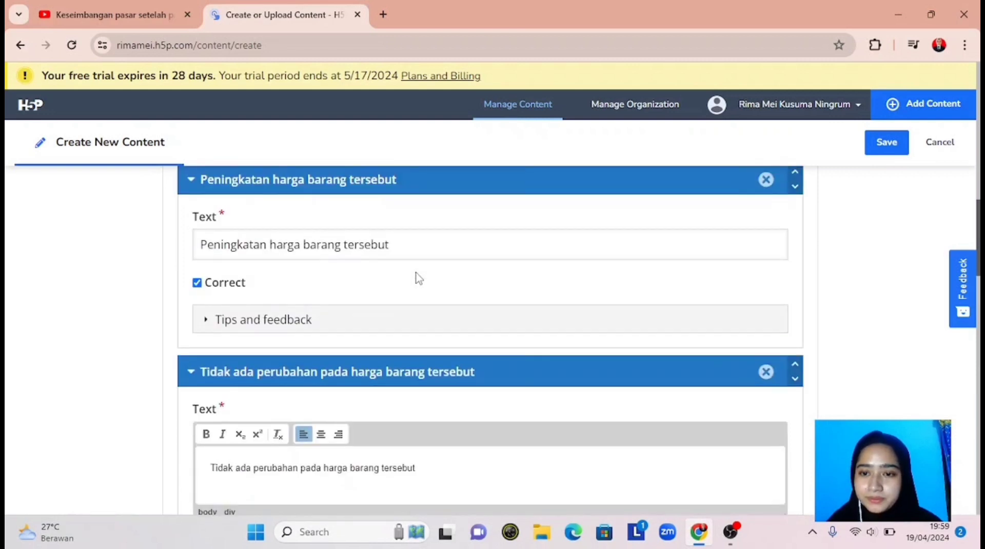
scroll(419, 278, "up", 10)
scroll(419, 278, "up", 6)
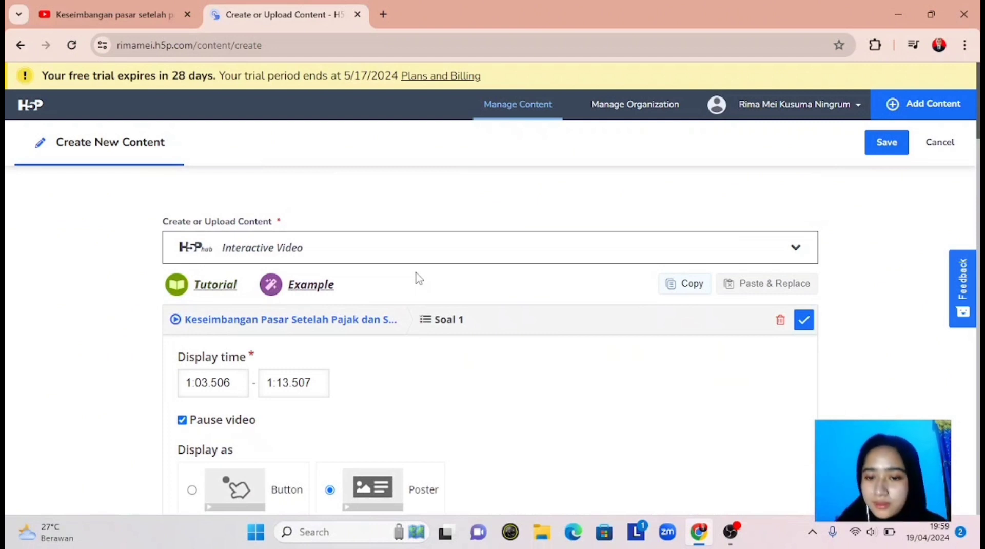
left_click(804, 322)
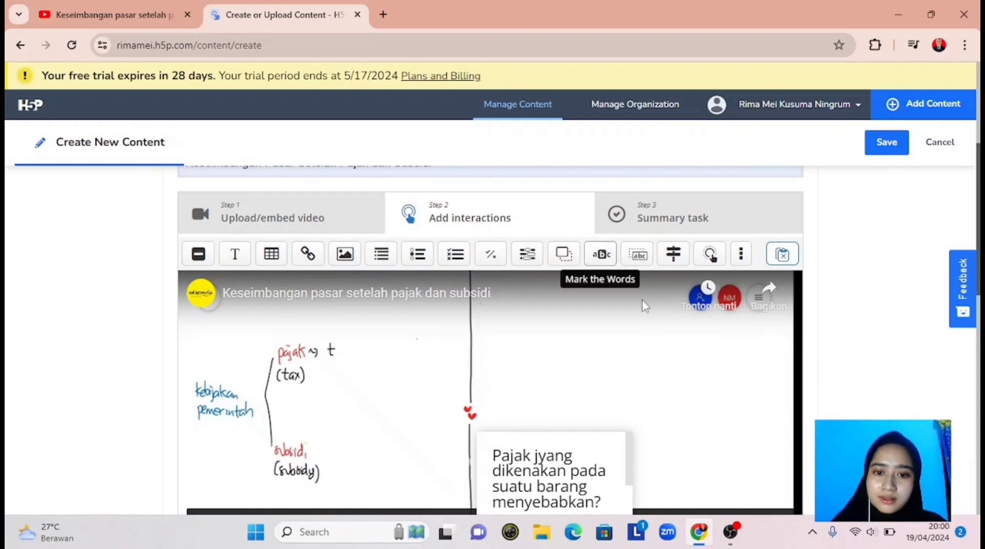
Reposition the question poster near the middle of the video and enlarge it until all three answers and the Check button fit.
scroll(647, 326, "down", 1)
scroll(648, 327, "down", 2)
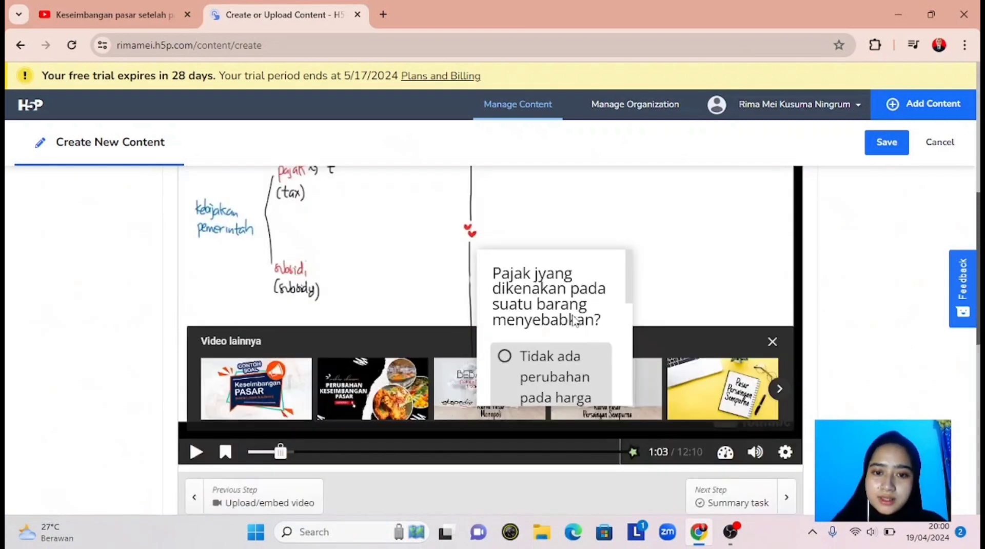
scroll(554, 300, "up", 1)
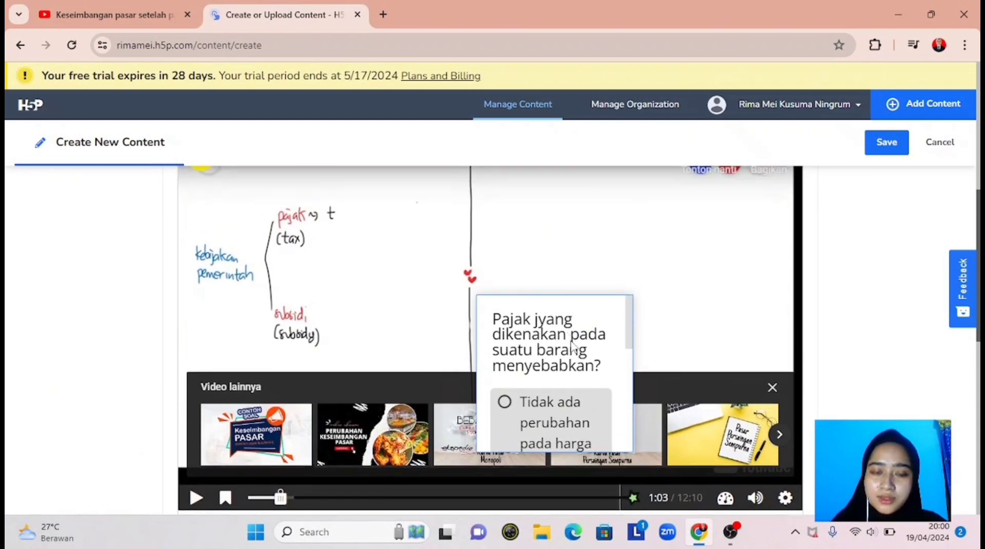
left_click_drag(573, 348, 452, 221)
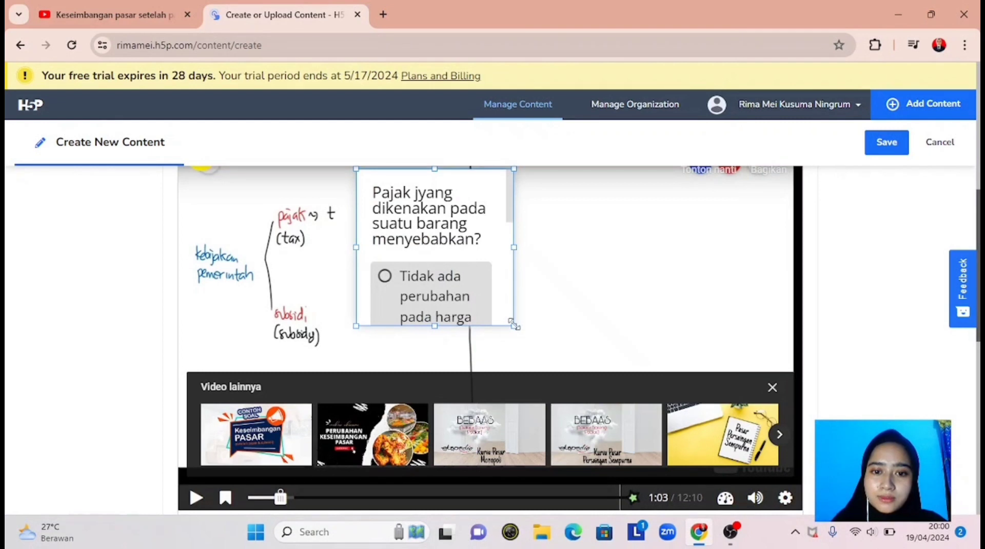
left_click_drag(515, 325, 671, 407)
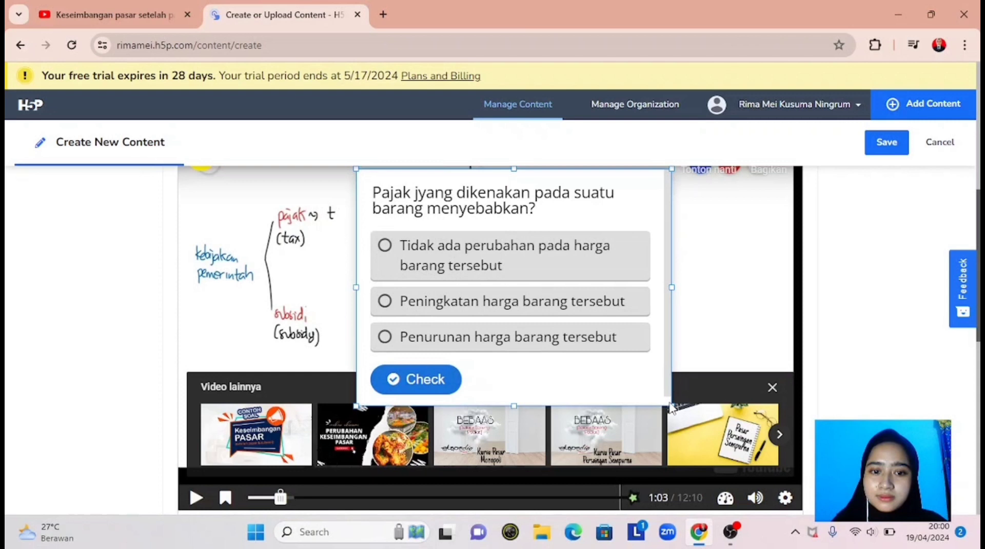
left_click_drag(671, 287, 717, 287)
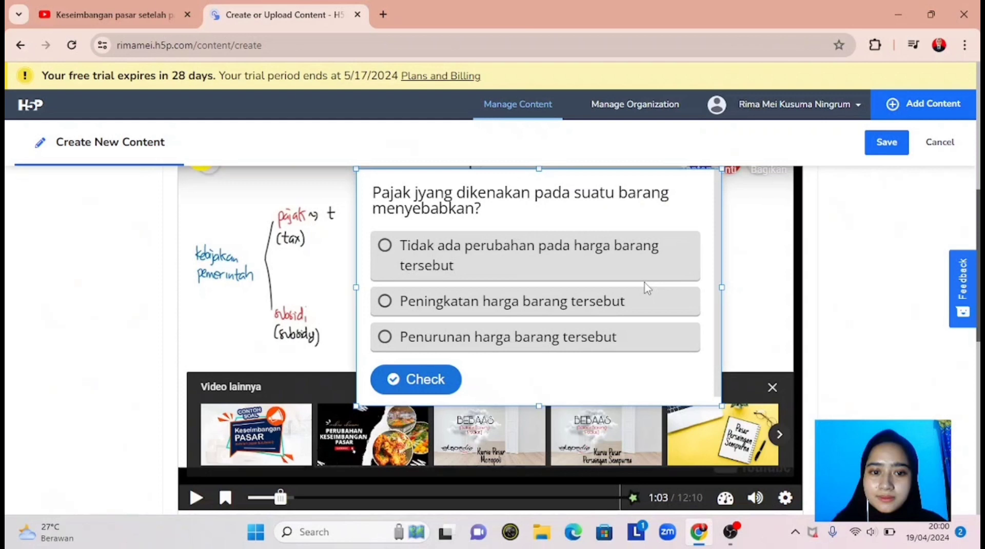
left_click_drag(648, 288, 604, 302)
scroll(603, 302, "up", 1)
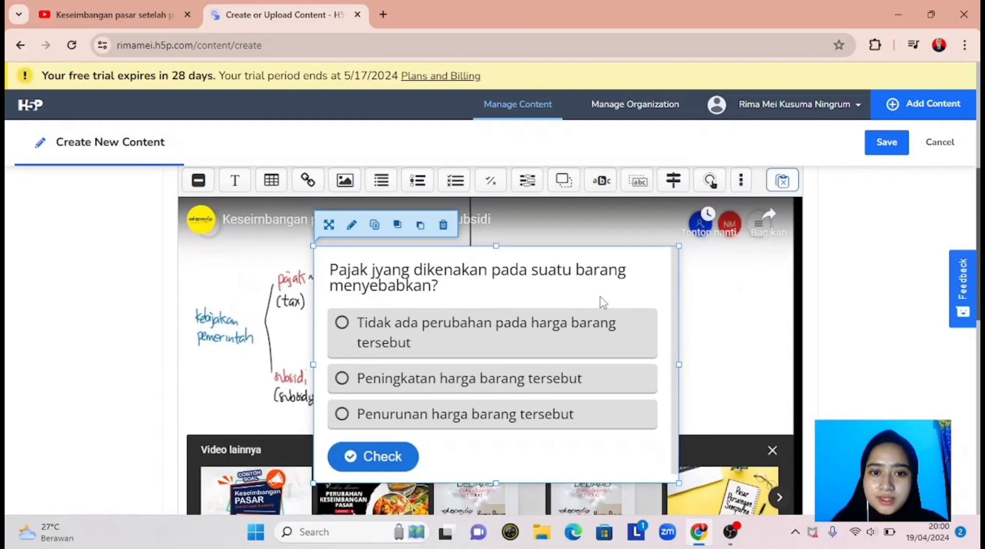
scroll(603, 302, "down", 2)
scroll(603, 302, "up", 1)
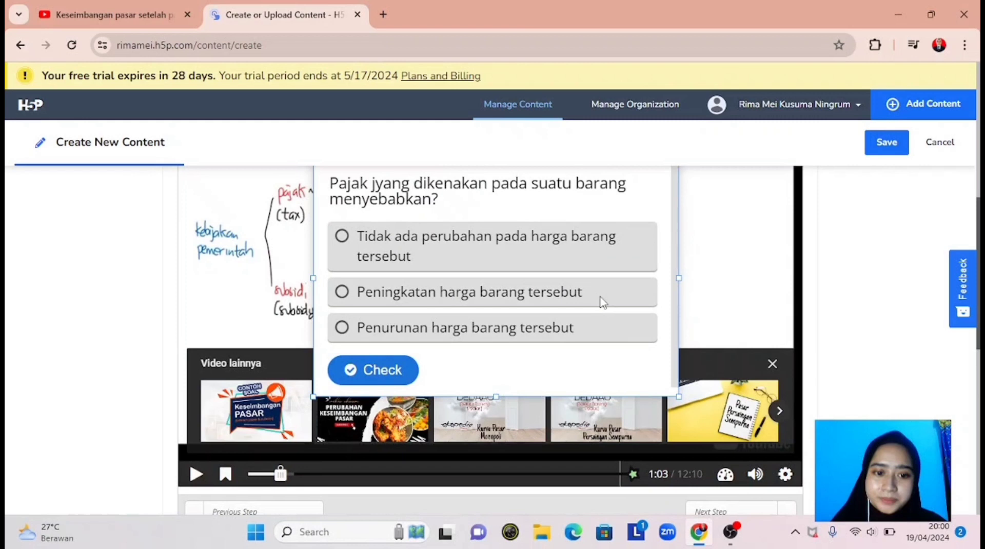
scroll(603, 302, "up", 1)
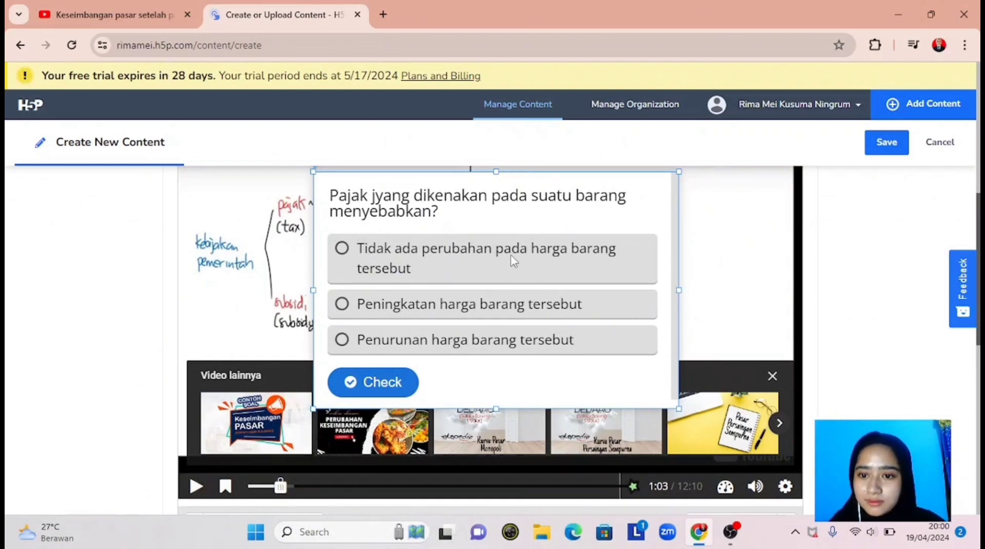
scroll(513, 262, "up", 1)
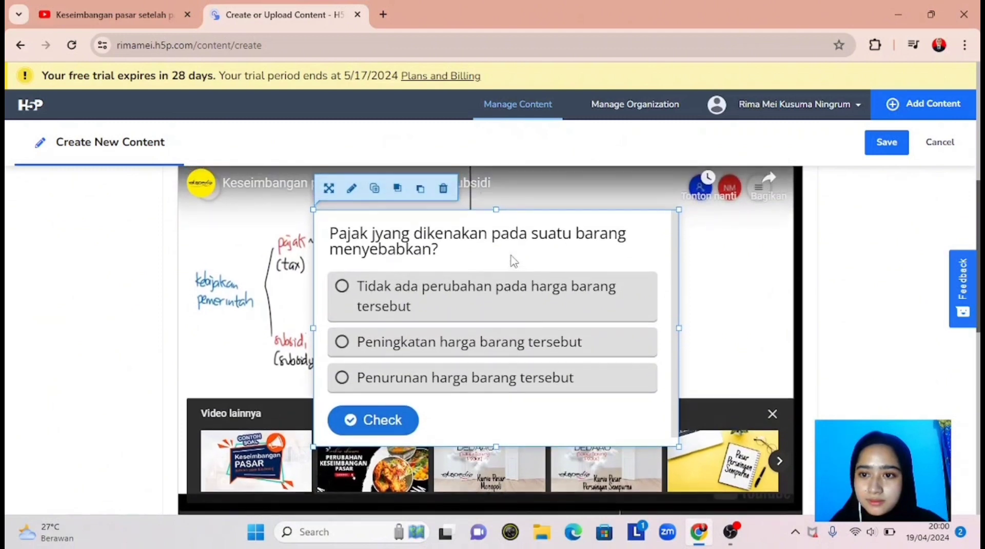
scroll(512, 262, "up", 1)
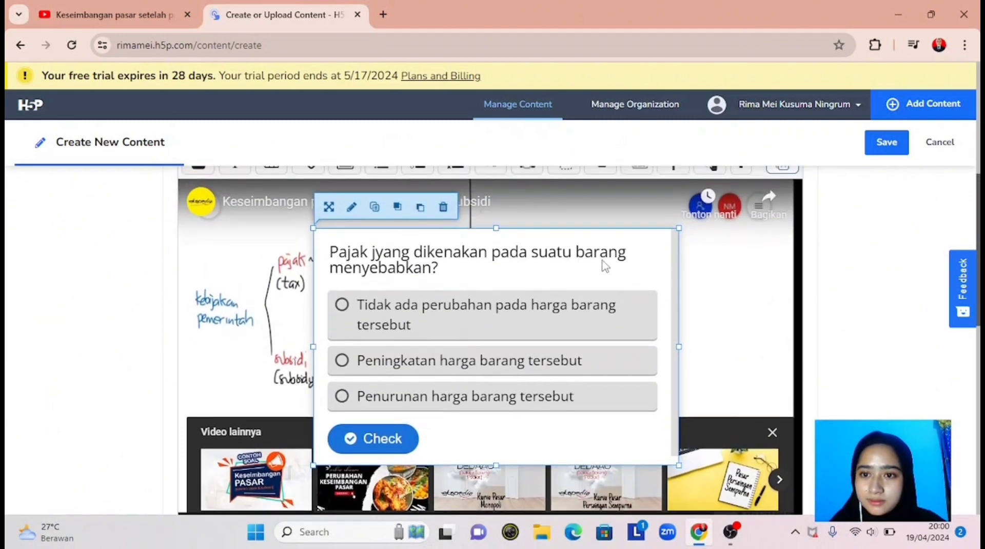
scroll(546, 259, "up", 1)
Move the video playback to about 1:29 and insert a True/False Question interaction at that point.
scroll(545, 258, "down", 3)
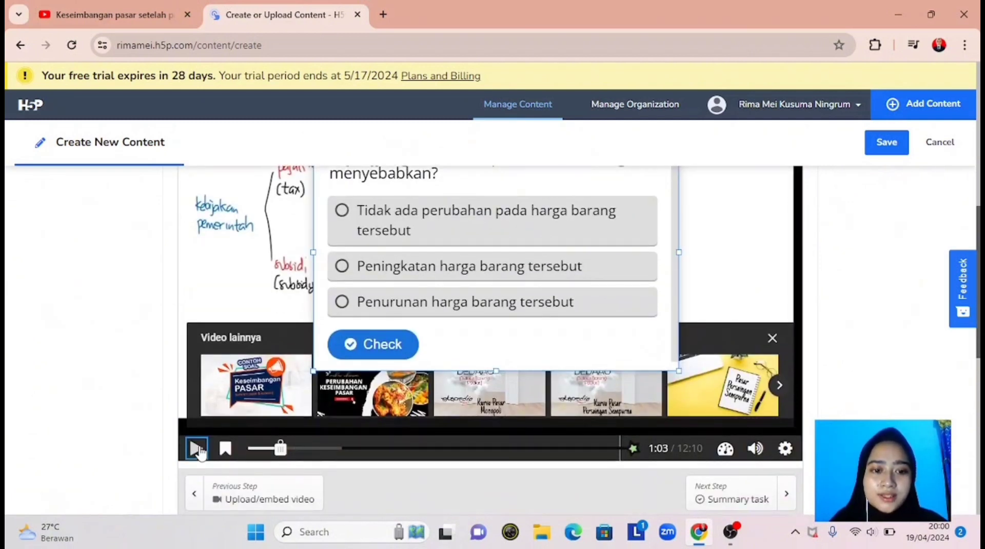
left_click(196, 448)
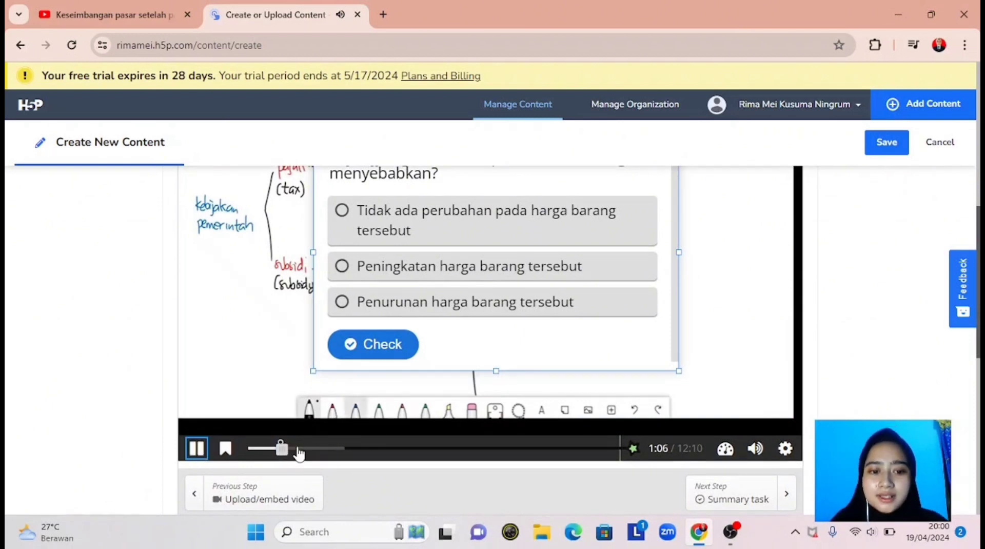
left_click(321, 449)
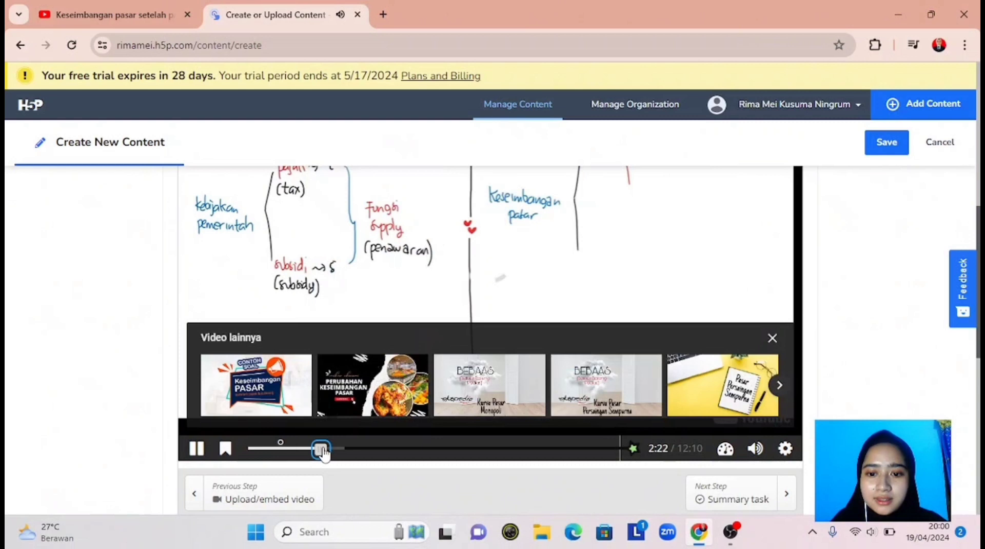
mouse_move(323, 451)
left_mouse_down()
mouse_move(286, 451)
mouse_move(295, 451)
left_mouse_up()
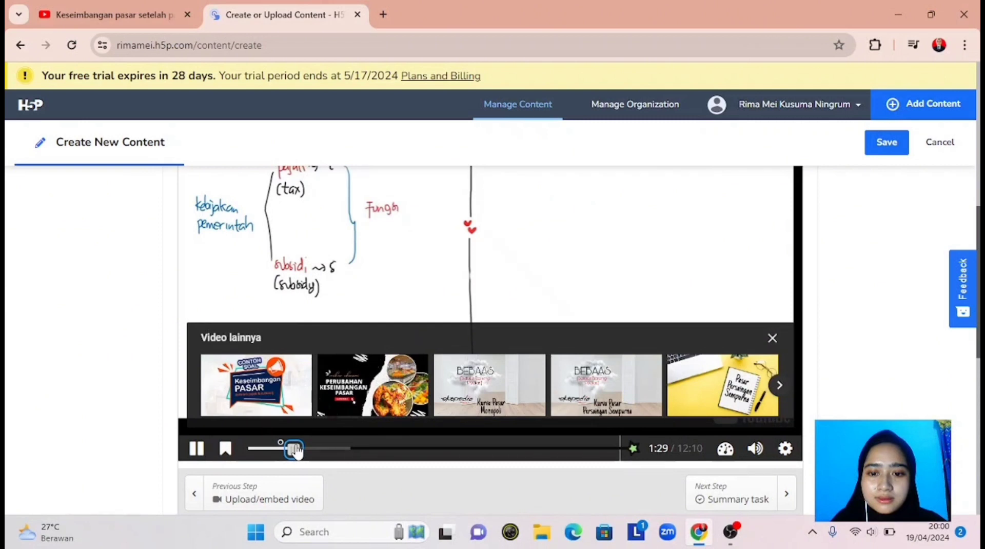
scroll(488, 348, "up", 5)
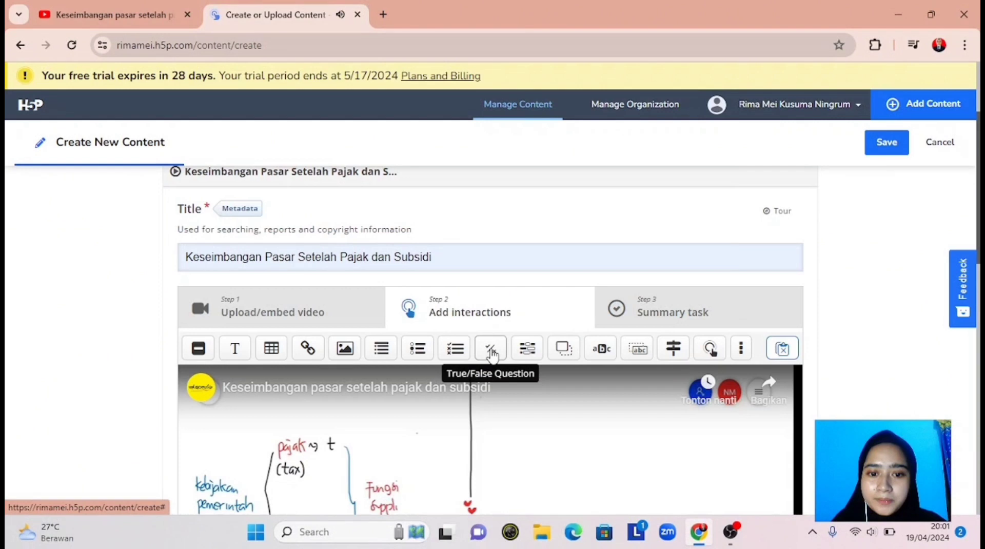
left_click(492, 350)
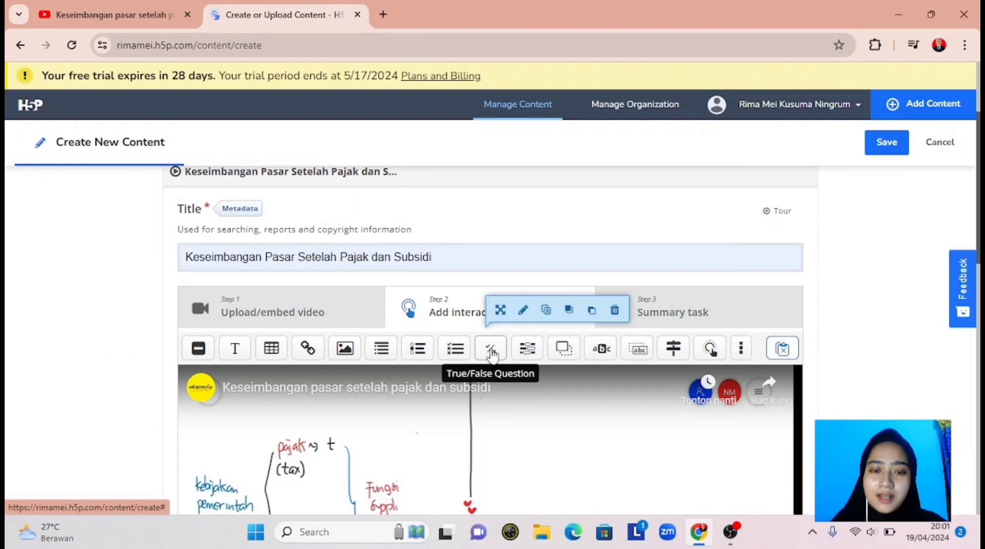
Set the true/false question to pause the video and to display as a poster.
scroll(494, 354, "up", 1)
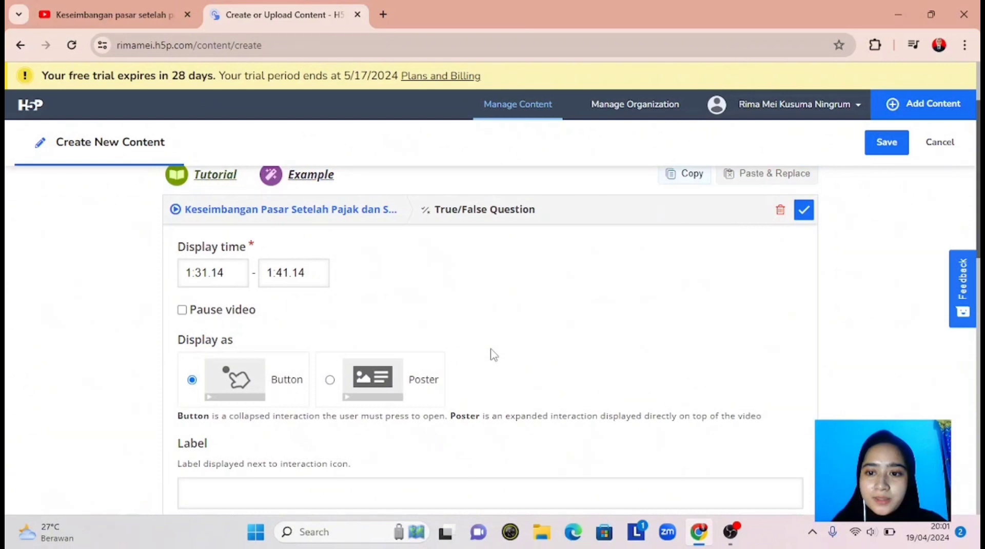
scroll(493, 354, "down", 1)
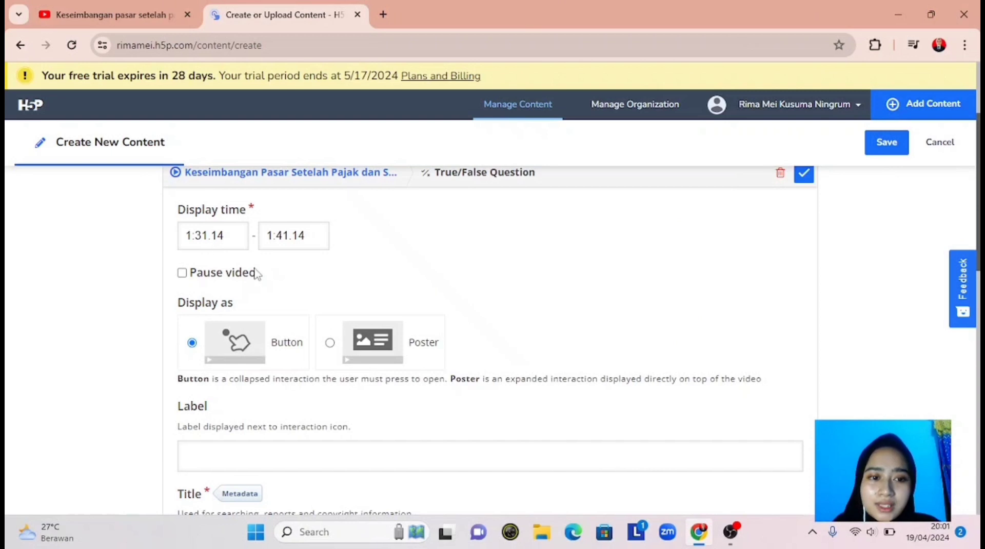
left_click(207, 278)
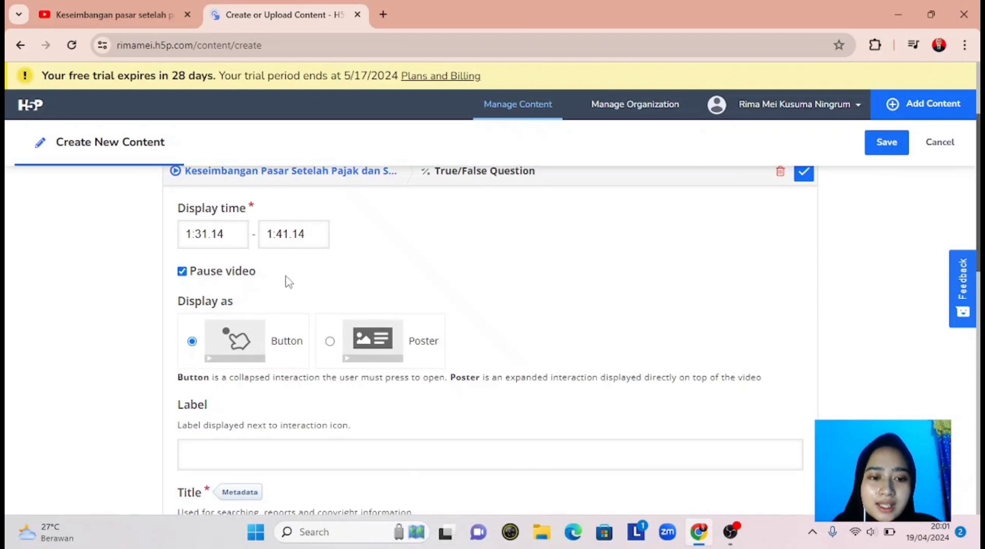
scroll(287, 281, "down", 1)
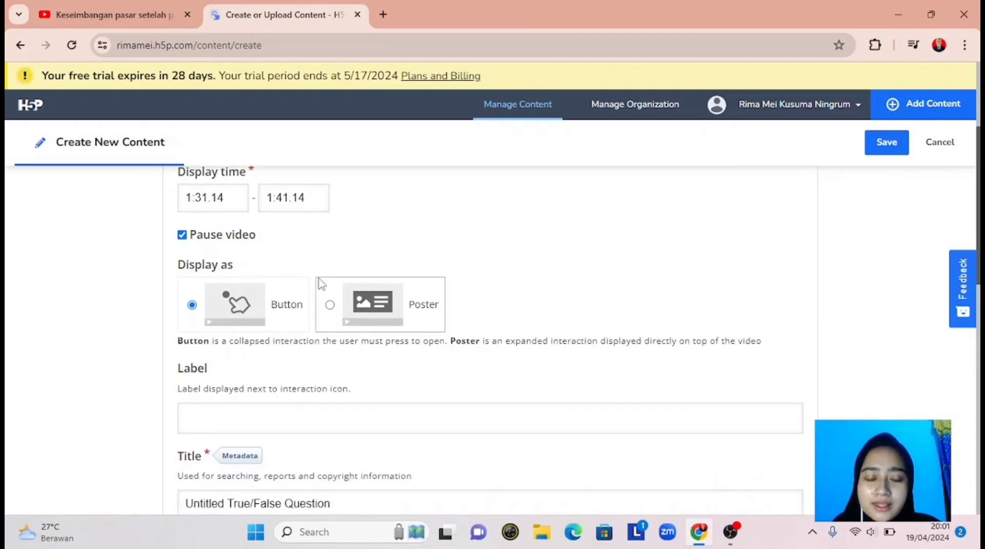
left_click(347, 309)
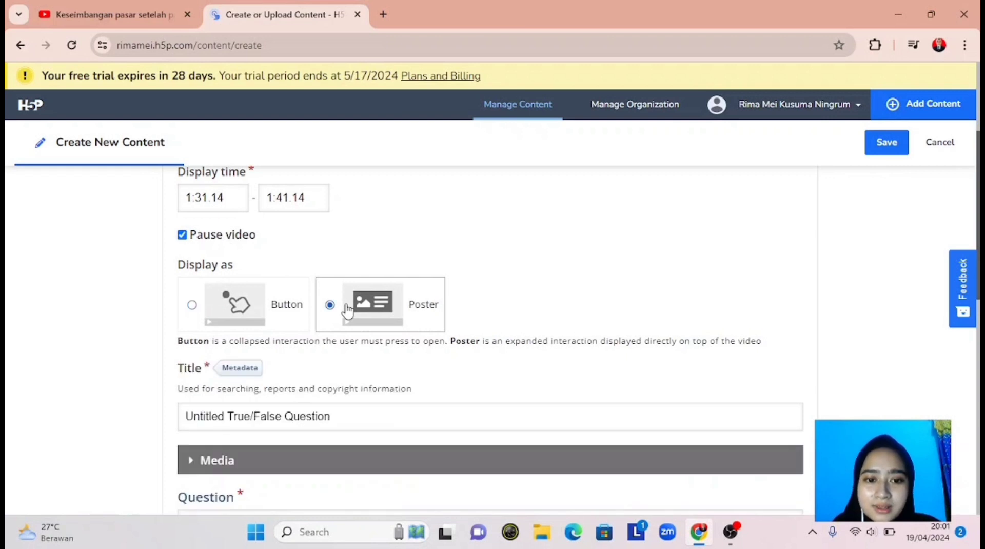
Replace the true/false question's default title with "Soal 2".
scroll(347, 309, "down", 2)
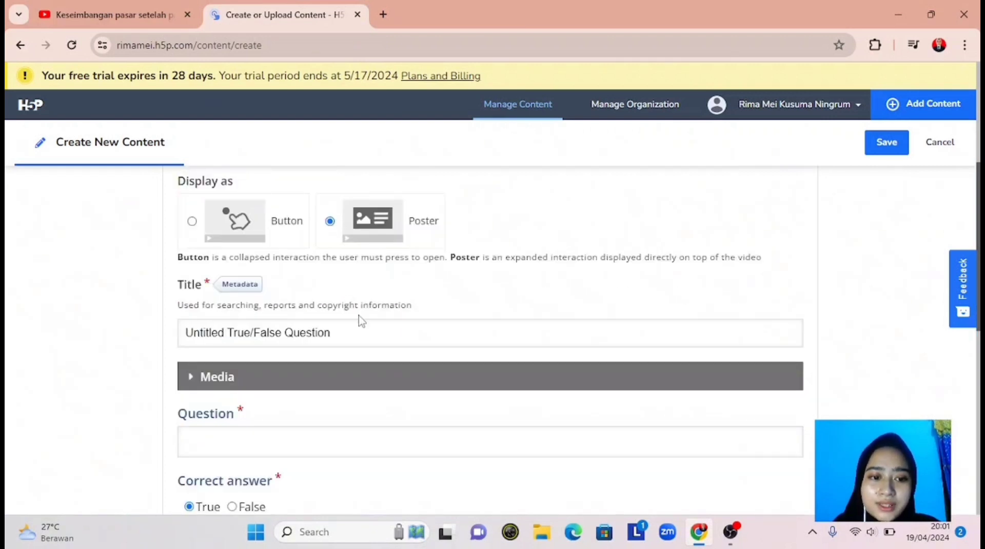
left_click_drag(346, 323, 169, 339)
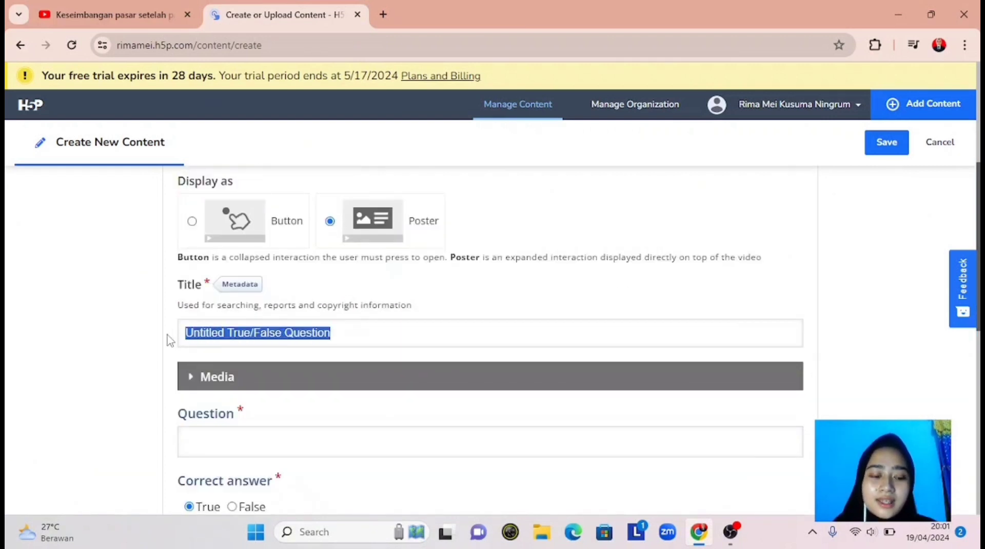
key("Caps_Lock")
type("S")
key("Caps_Lock")
type("oal 2")
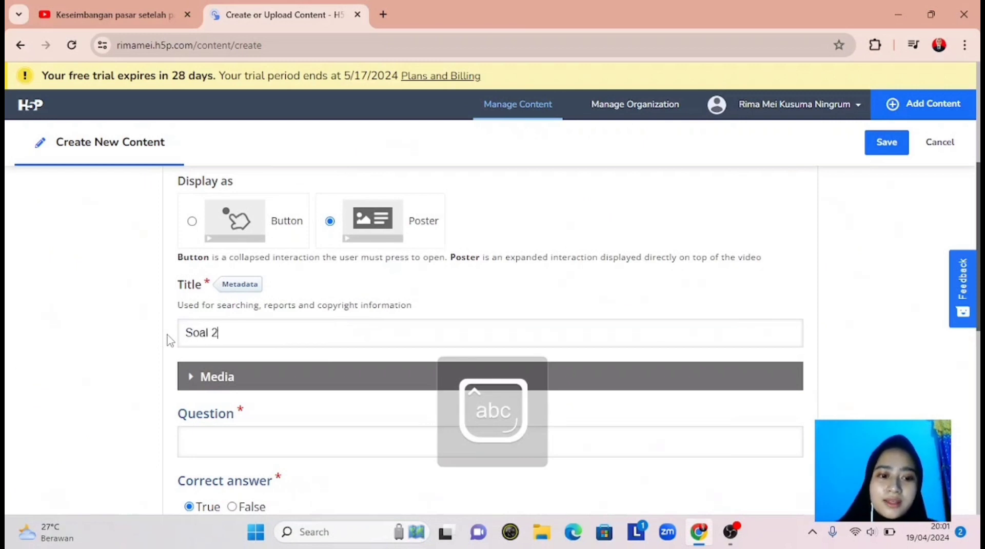
Enter the question text "Subsidi yang diberikan pada suatu barang akan menyebabkan penurunan harga barang tersebut".
scroll(167, 339, "down", 3)
left_click(300, 328)
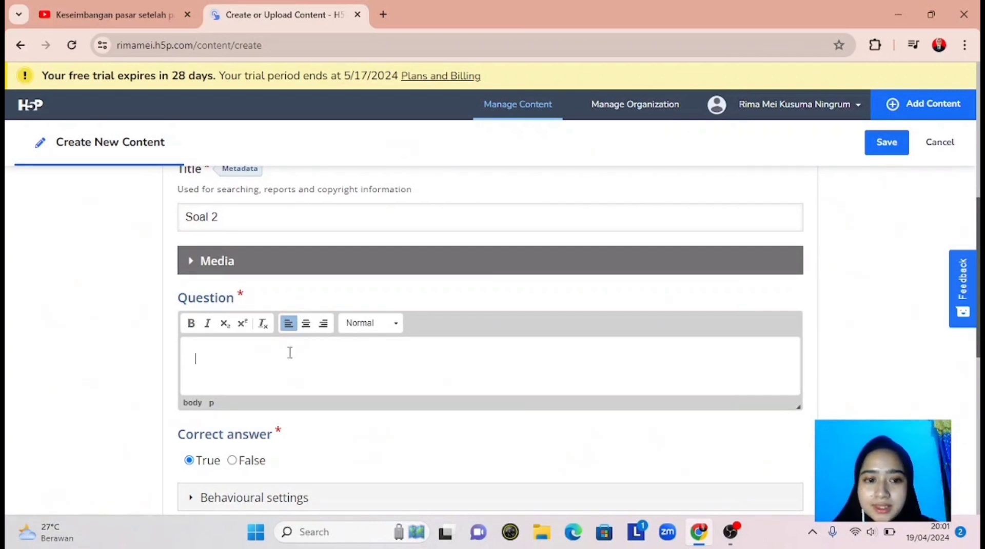
type("Subsidi")
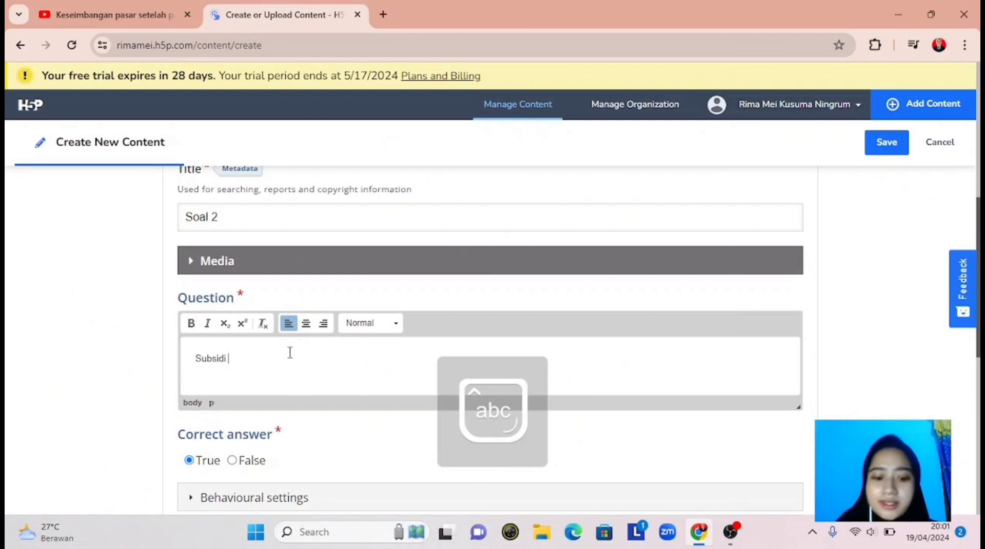
type(" yang diberikan")
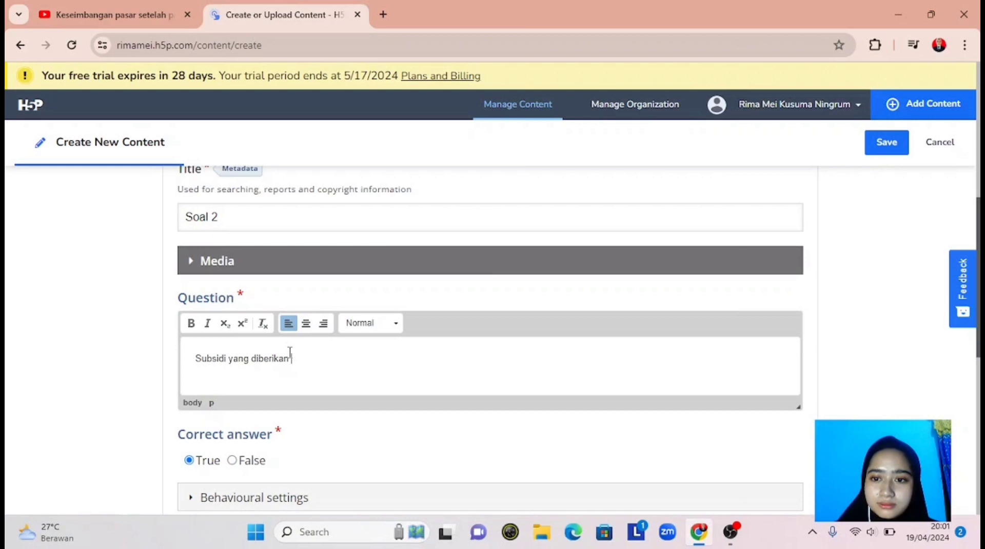
type(" pad")
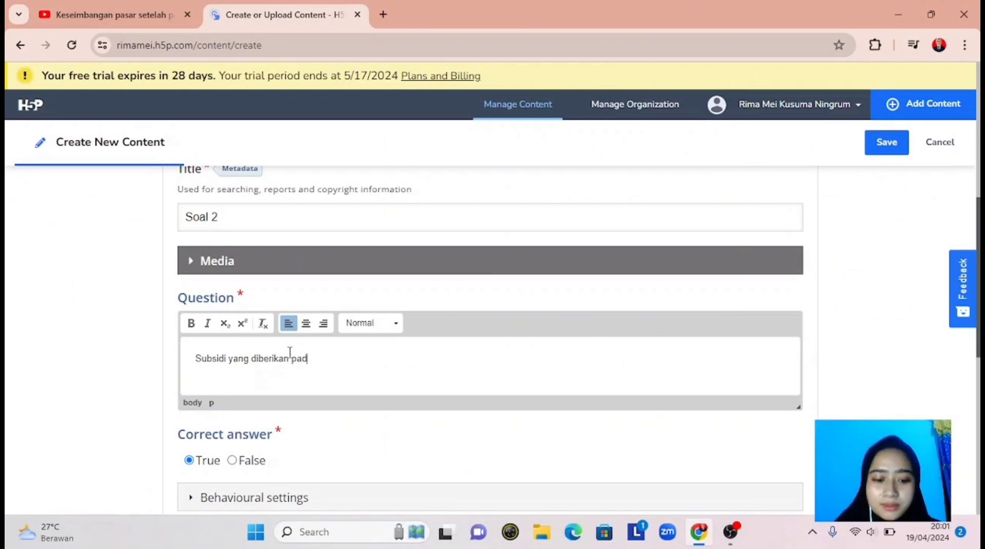
type("a suatu barang")
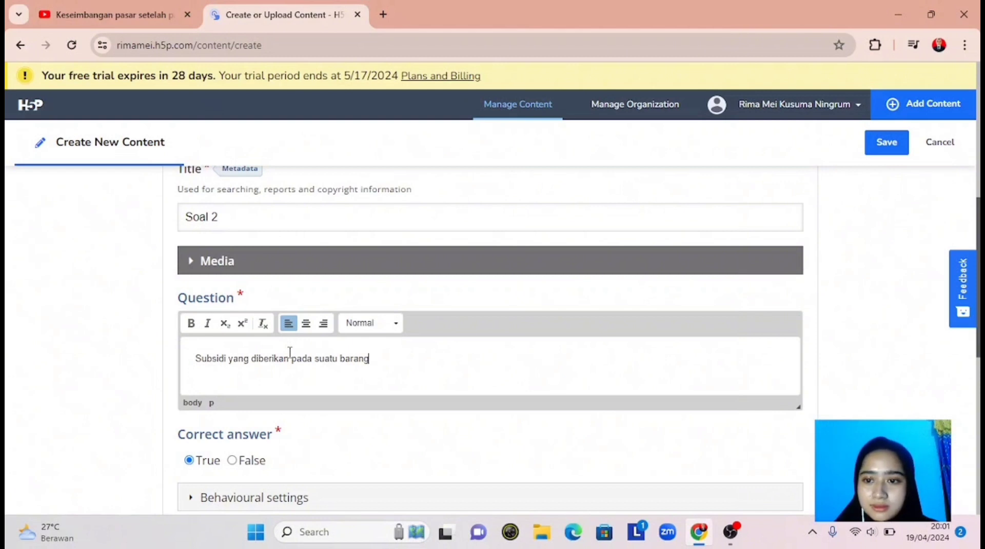
type(" akan m")
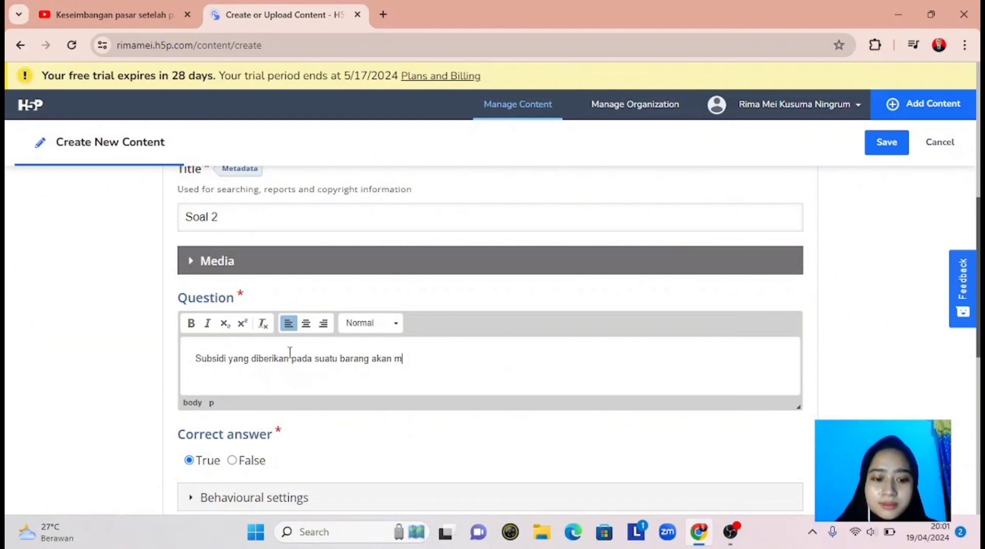
type("enyebabkan")
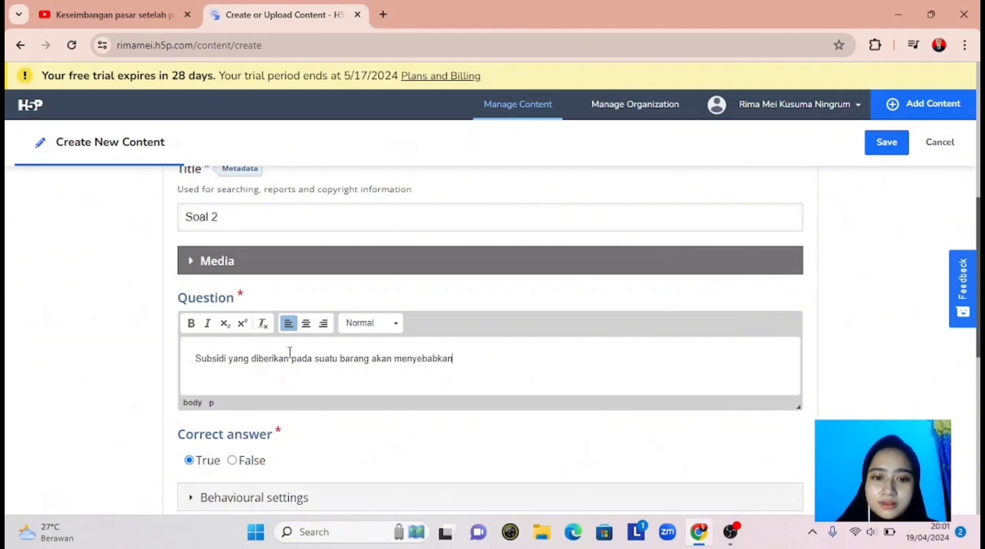
type(" penurun")
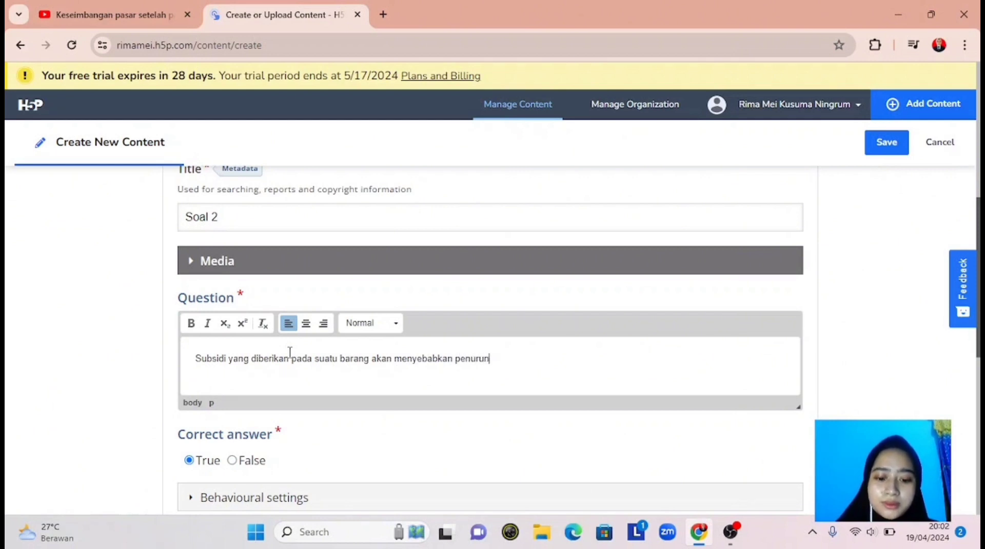
type("an ha")
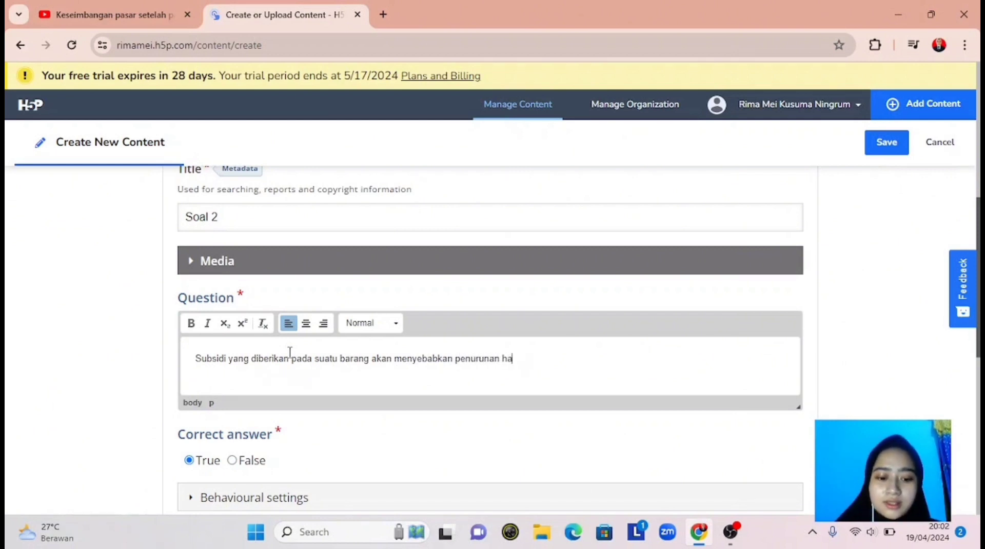
type("rga baran")
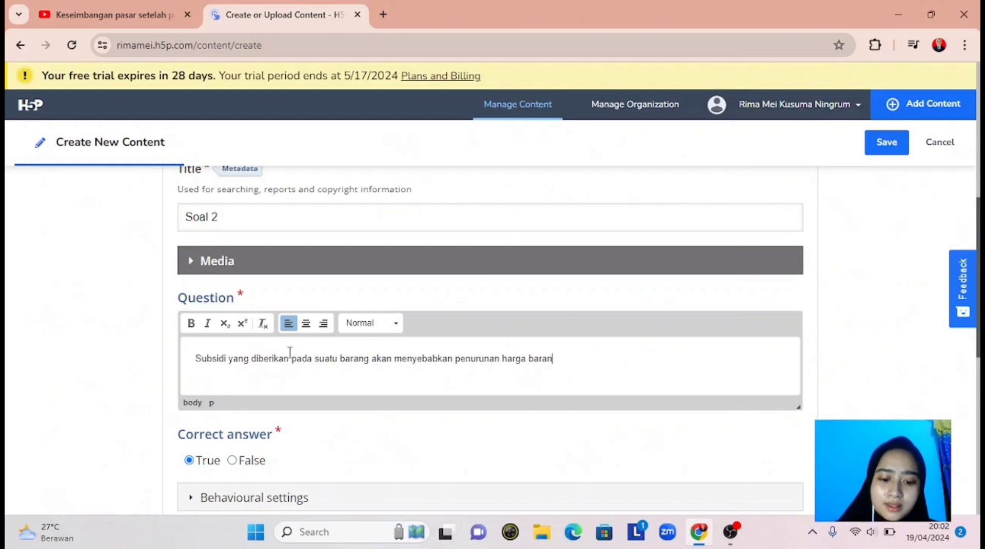
type("g tersebut")
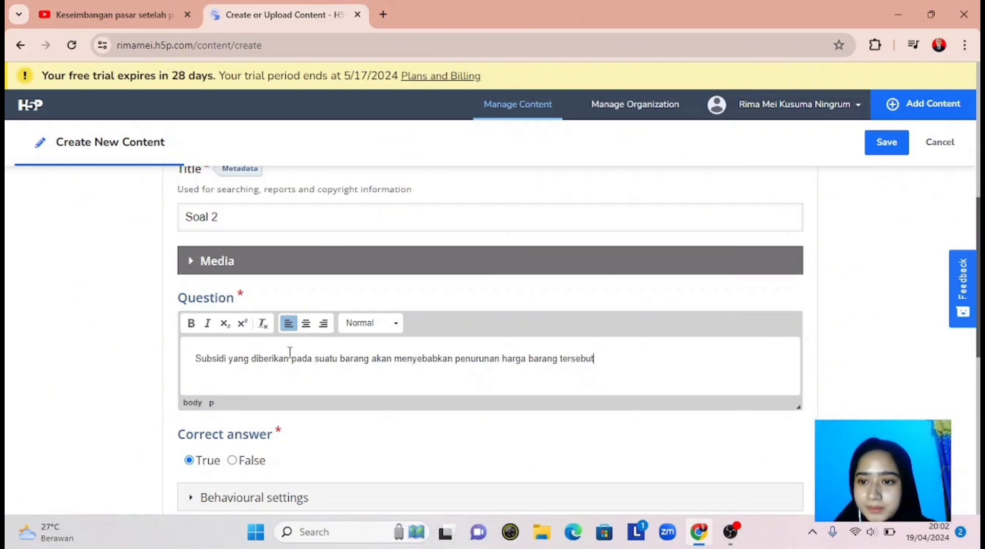
Set False as the correct answer for the "Soal 2" question.
scroll(290, 352, "down", 3)
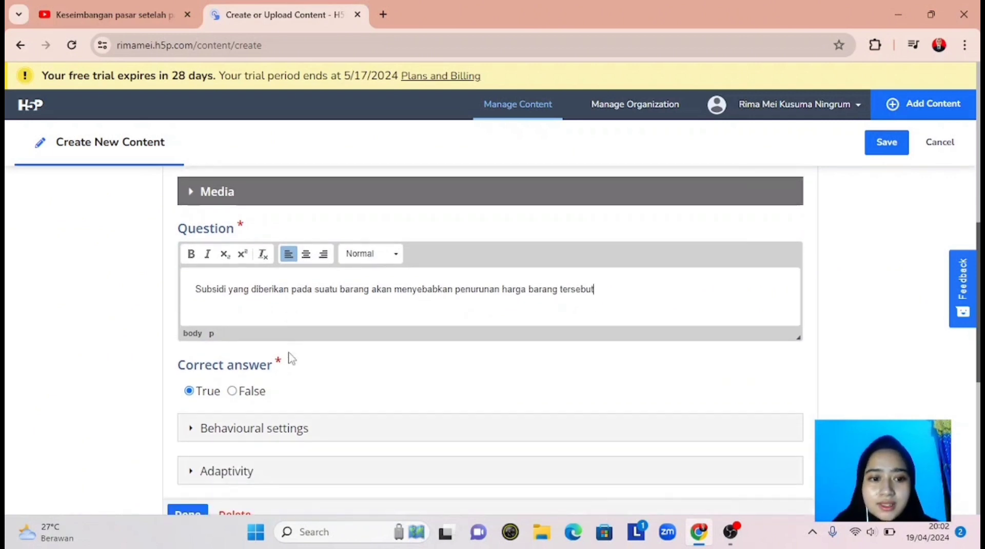
scroll(289, 356, "down", 2)
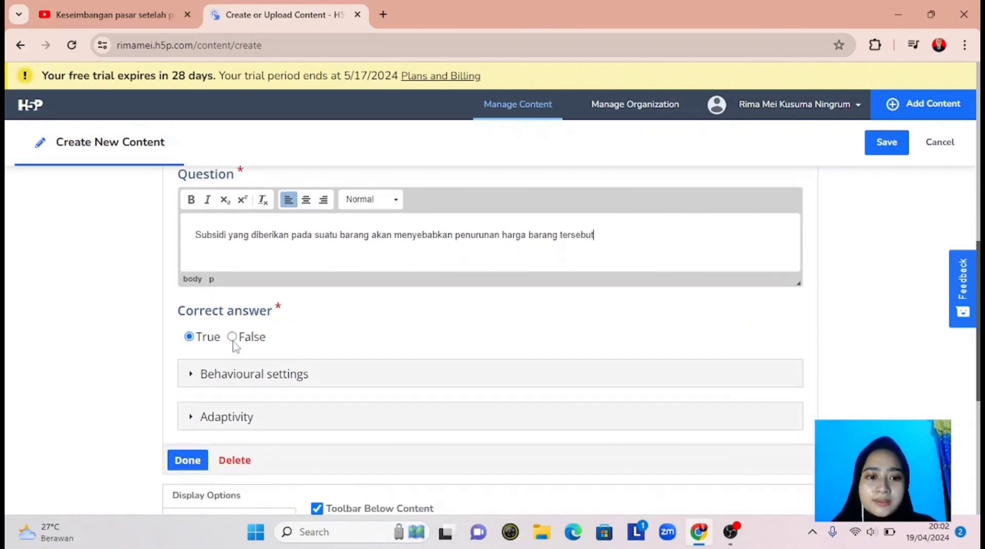
left_click(234, 338)
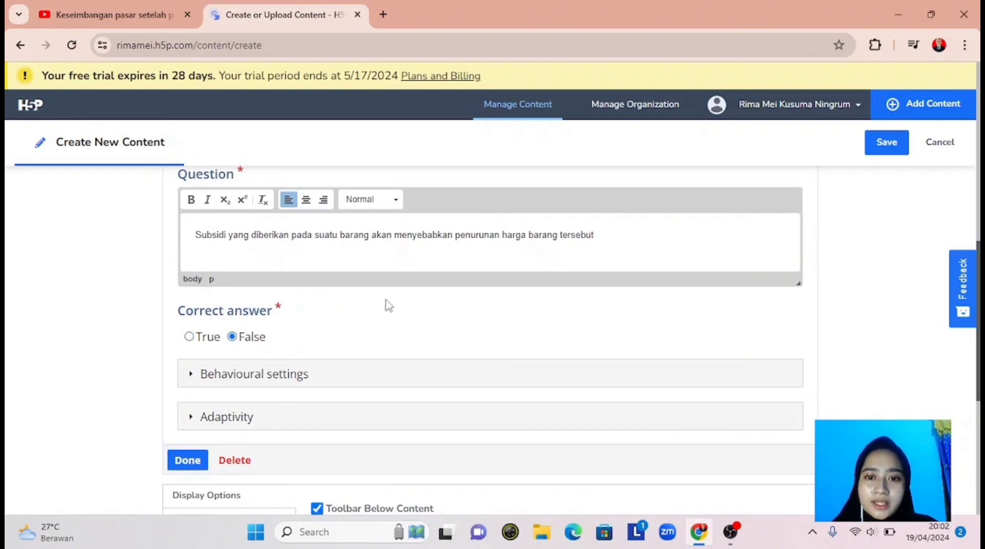
scroll(316, 353, "down", 1)
scroll(263, 346, "up", 1)
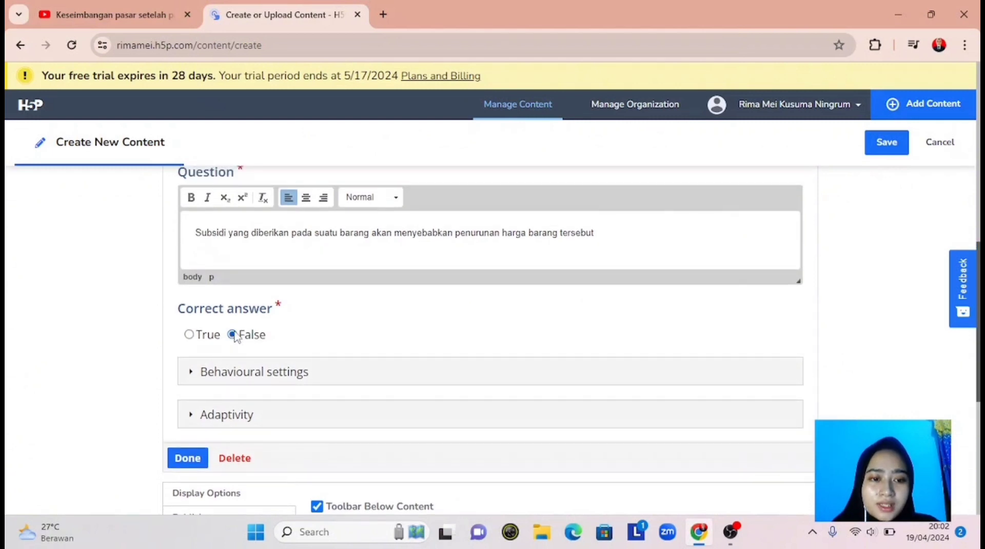
Disable the "Retry" and "Show Solution" buttons in the behavioural settings of "Soal 2".
left_click(277, 372)
scroll(278, 375, "down", 1)
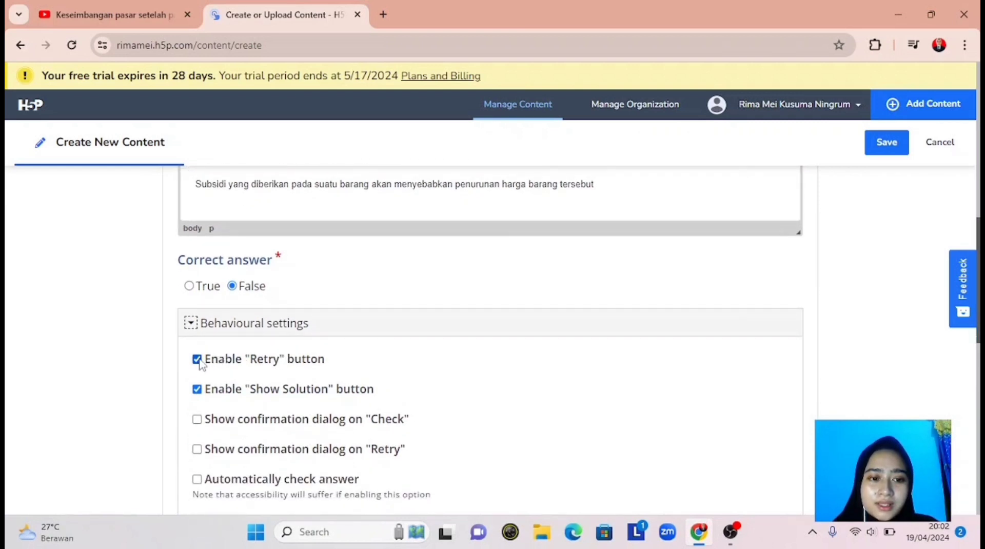
left_click(198, 360)
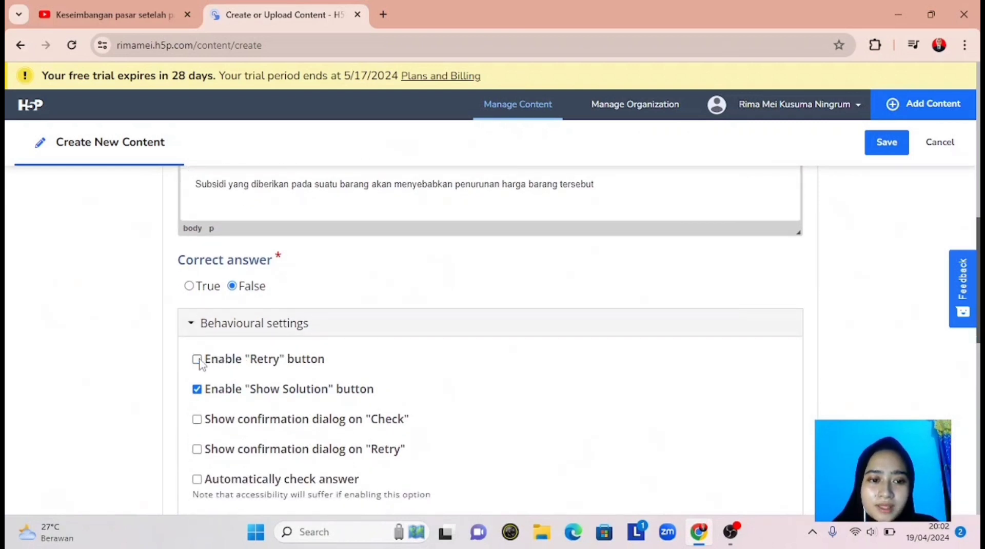
left_click(215, 392)
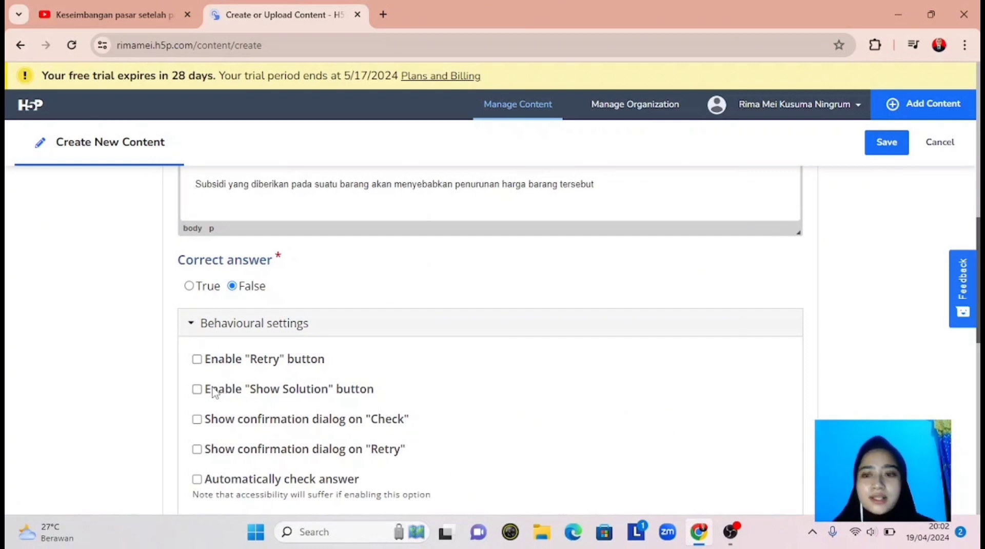
scroll(215, 392, "down", 7)
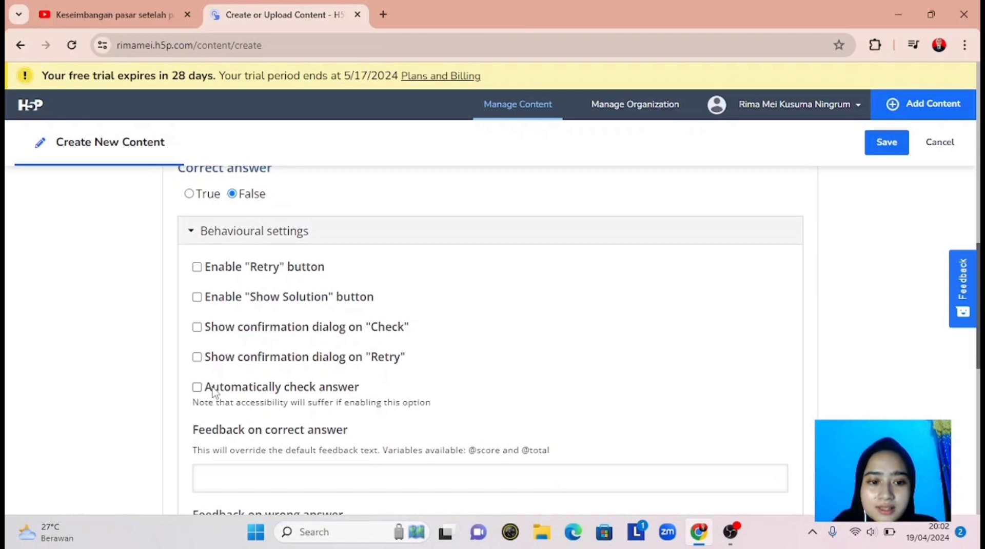
scroll(215, 392, "up", 10)
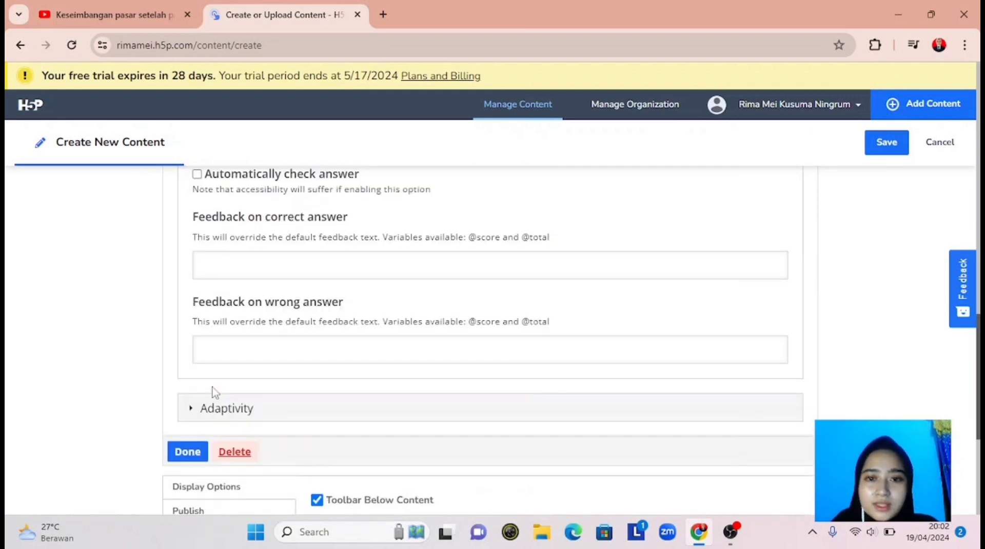
scroll(215, 392, "up", 3)
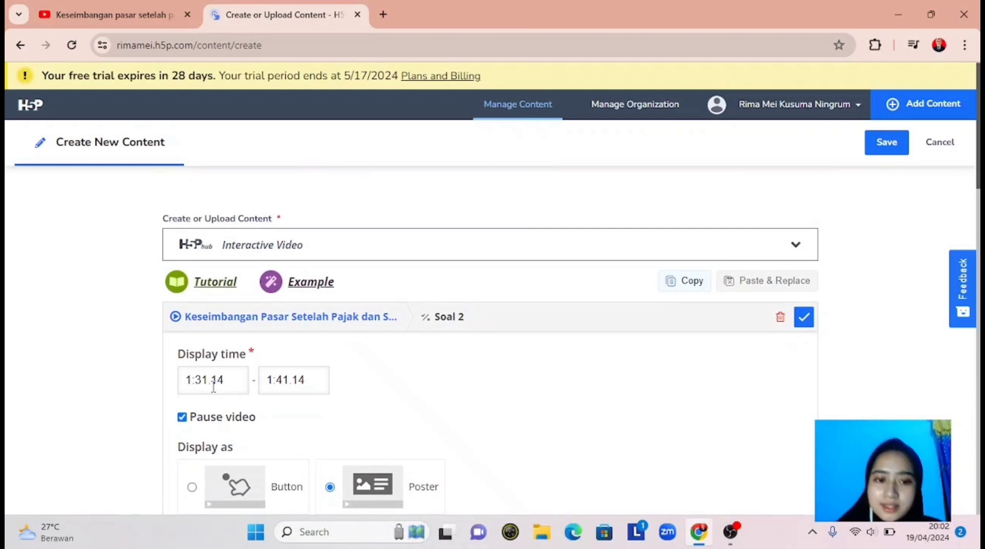
Confirm the "Soal 2" interaction, then move and enlarge its poster on the video so the question, both answers and Check button fit.
left_click(803, 317)
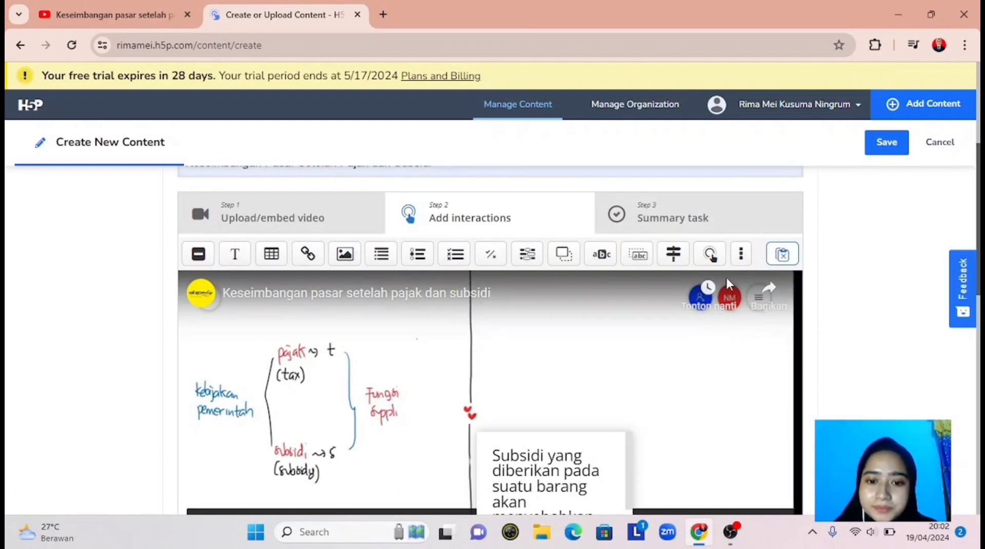
left_click_drag(584, 491, 450, 351)
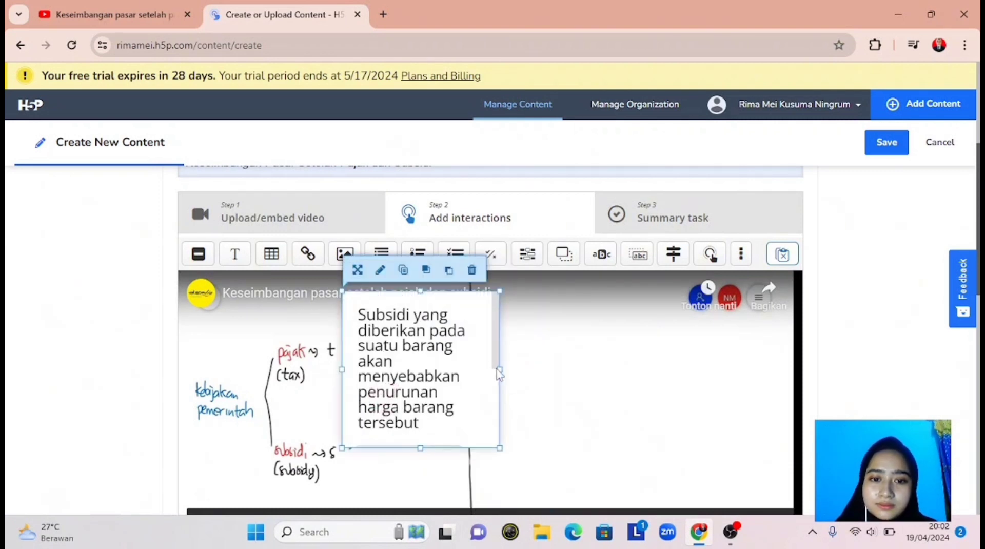
left_click_drag(502, 367, 650, 373)
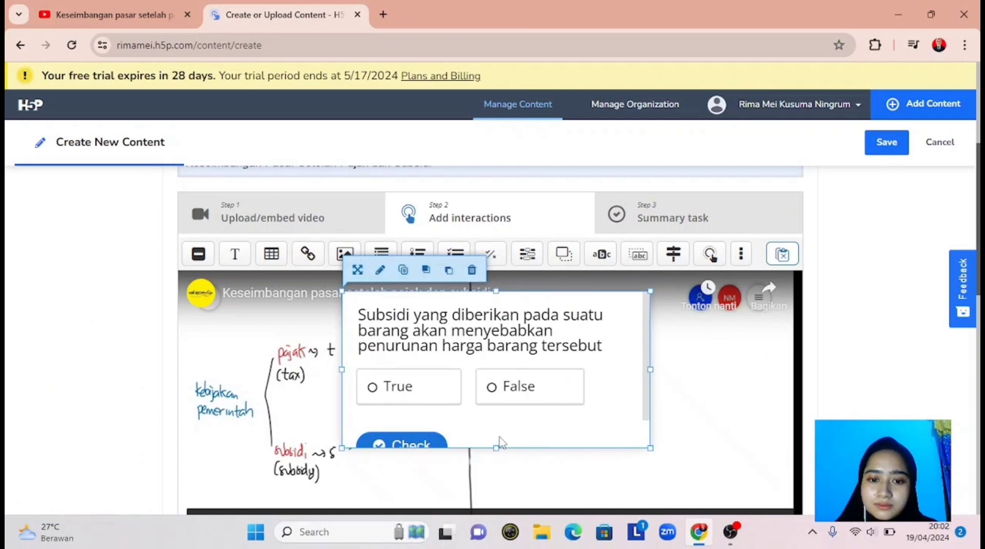
left_click_drag(495, 445, 495, 464)
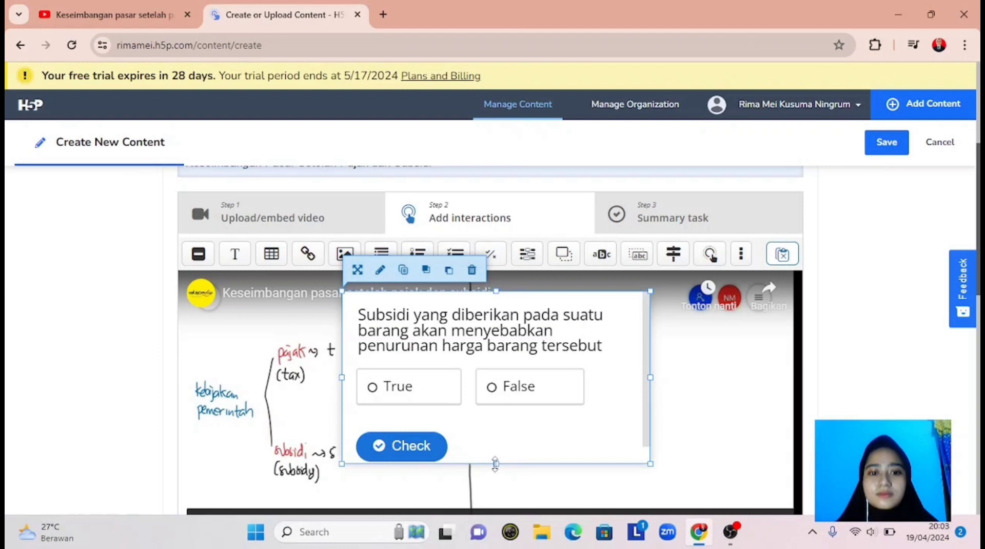
Proceed from the interactions to the Summary task step of the interactive video.
scroll(494, 462, "down", 3)
scroll(494, 462, "down", 1)
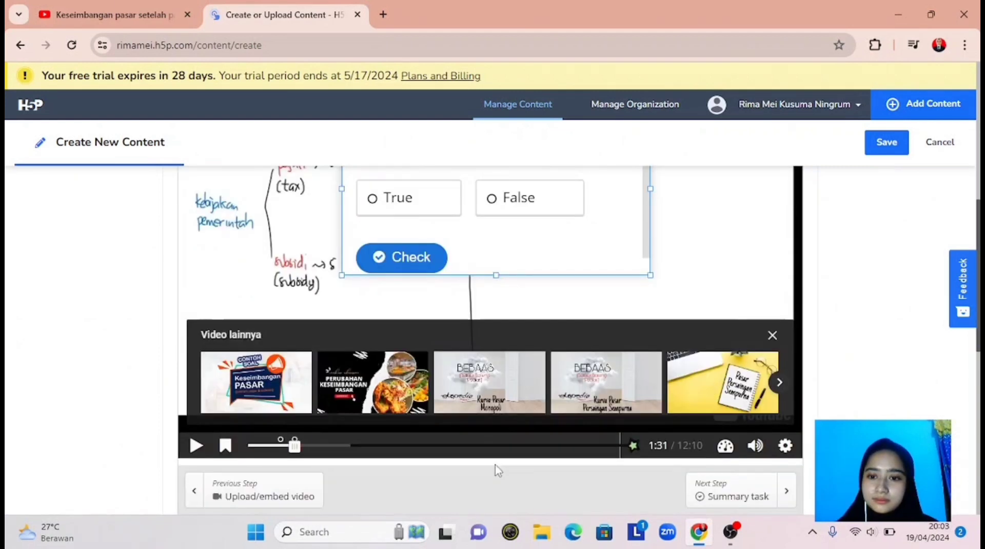
scroll(495, 470, "down", 1)
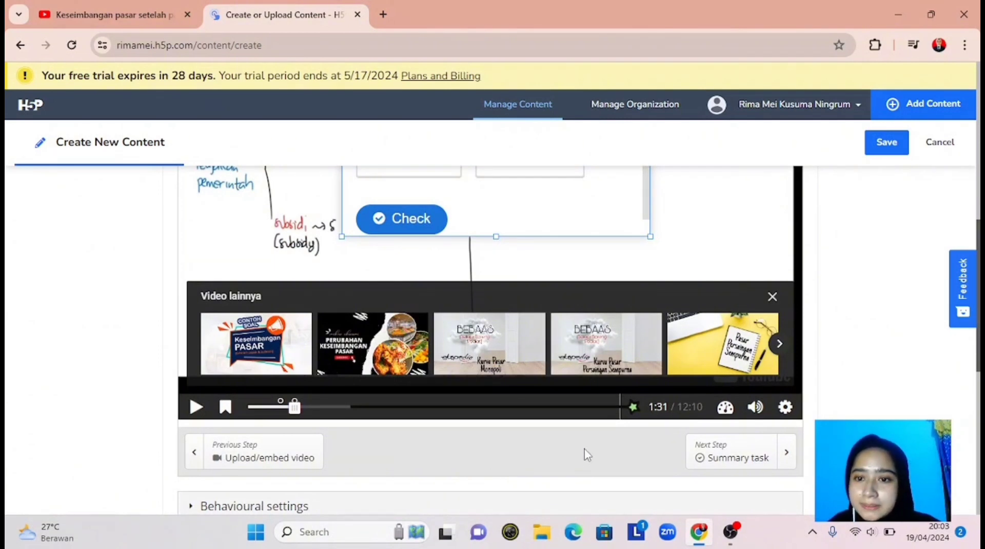
scroll(585, 455, "down", 1)
scroll(584, 455, "down", 3)
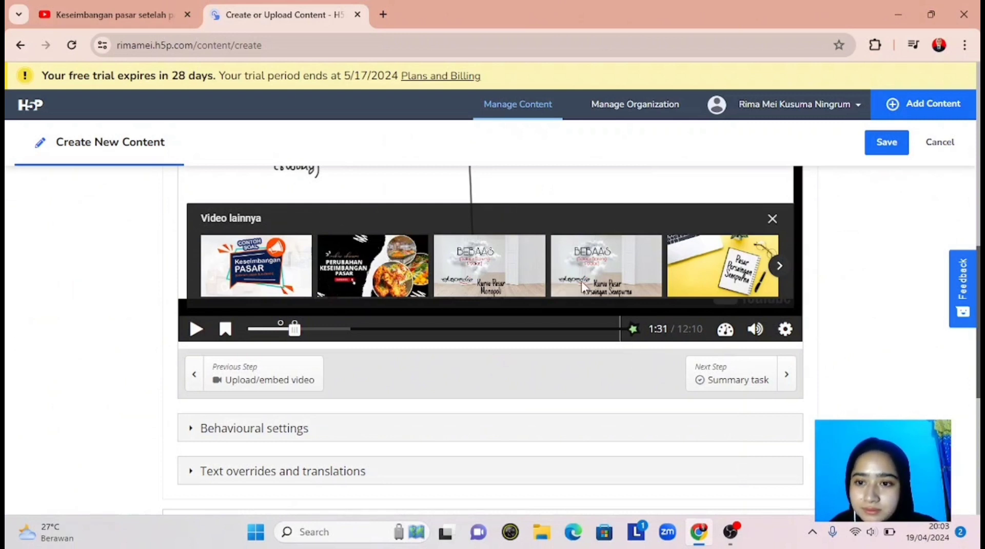
scroll(581, 281, "up", 2)
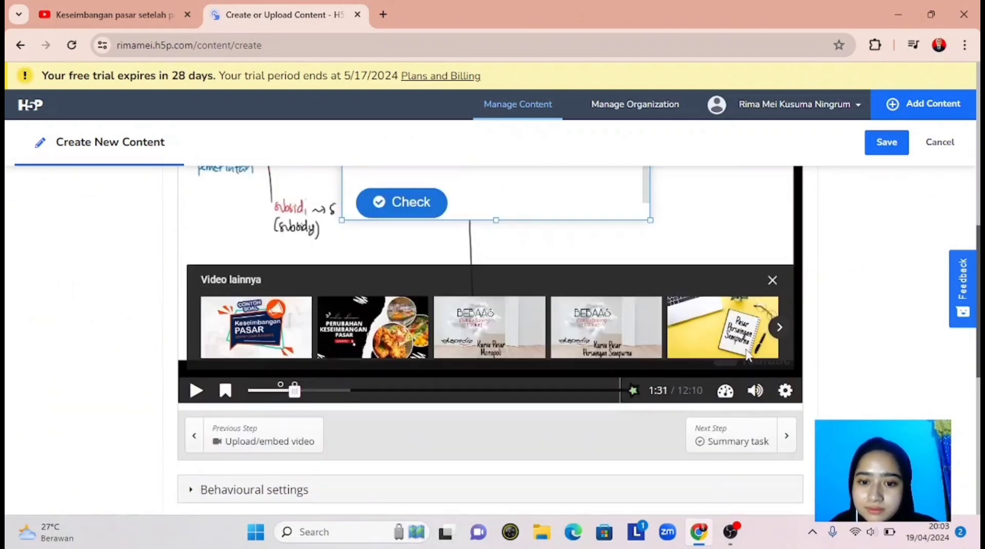
left_click(701, 428)
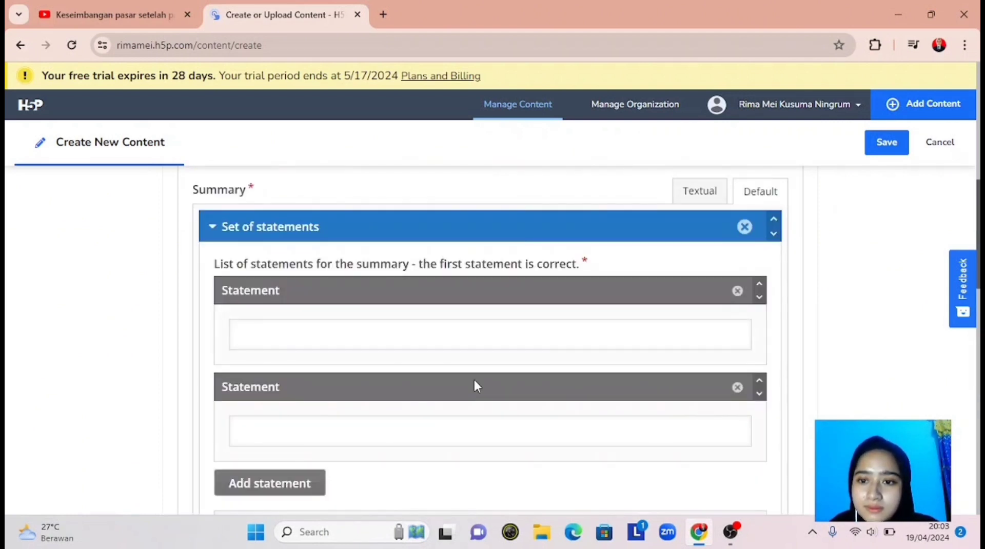
Replace the summary task's default title with "Petunjuk".
scroll(474, 385, "up", 1)
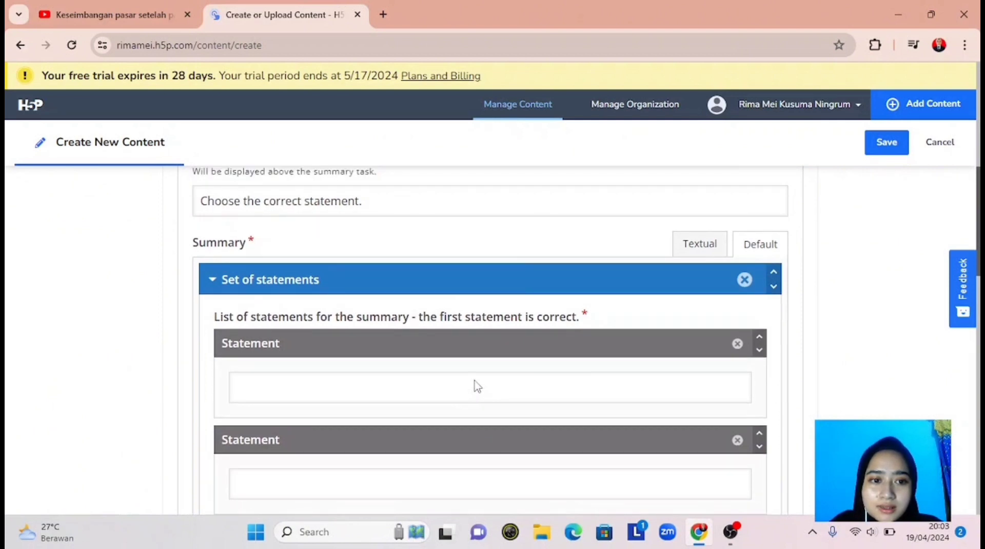
scroll(476, 386, "up", 8)
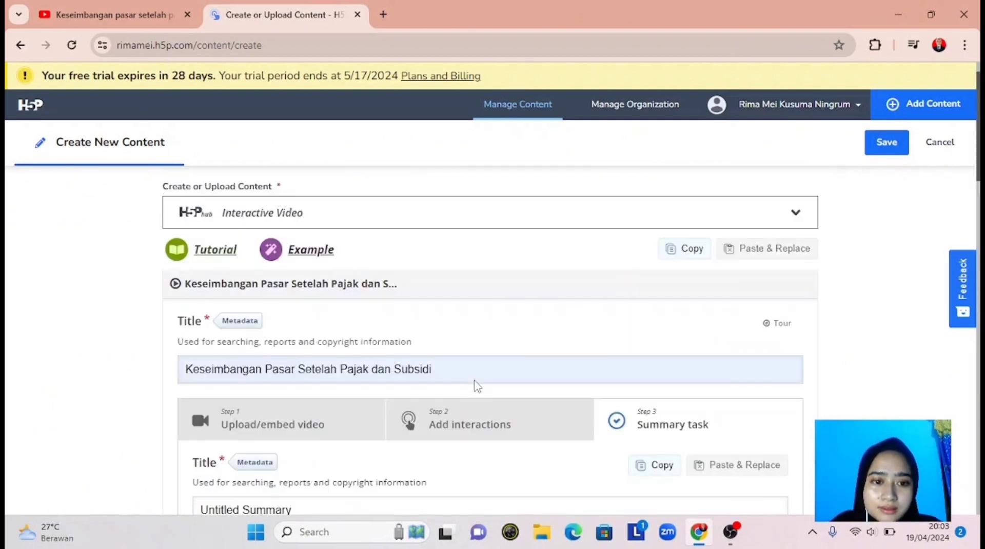
scroll(477, 386, "down", 3)
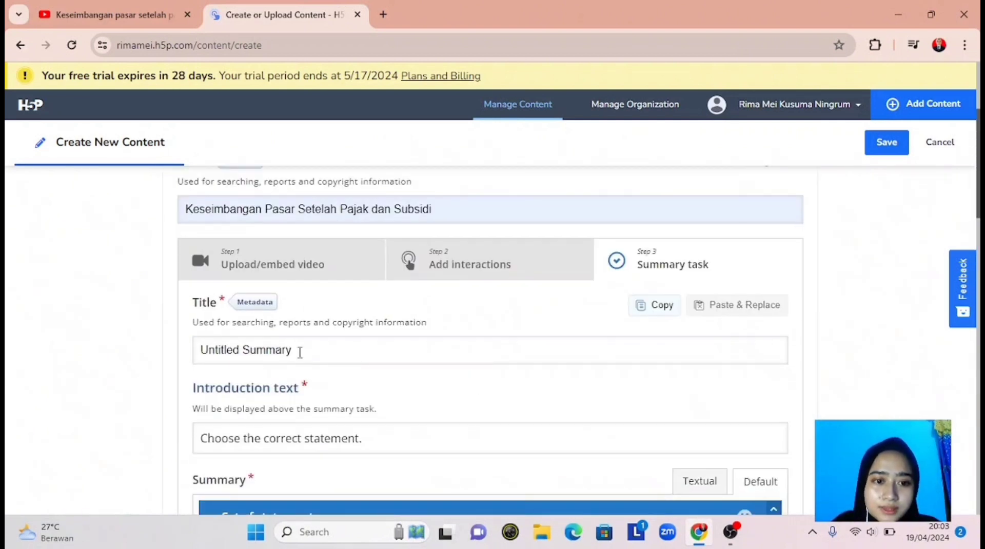
left_click_drag(291, 350, 199, 349)
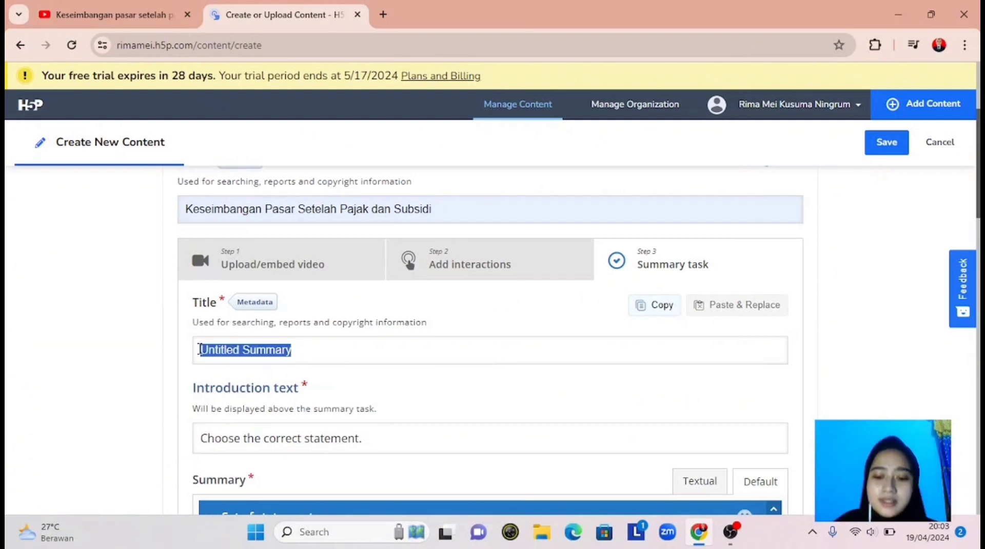
type("Petun")
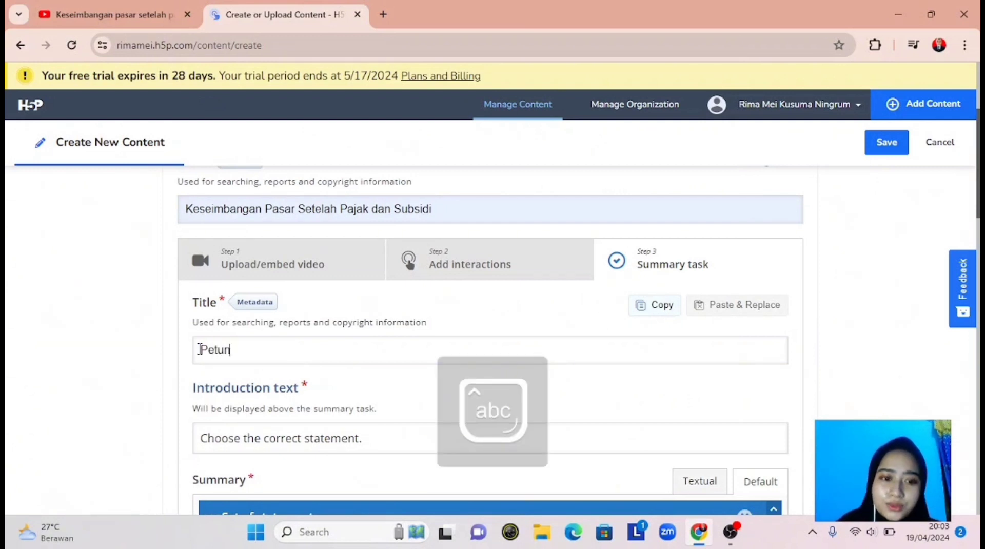
type("juk")
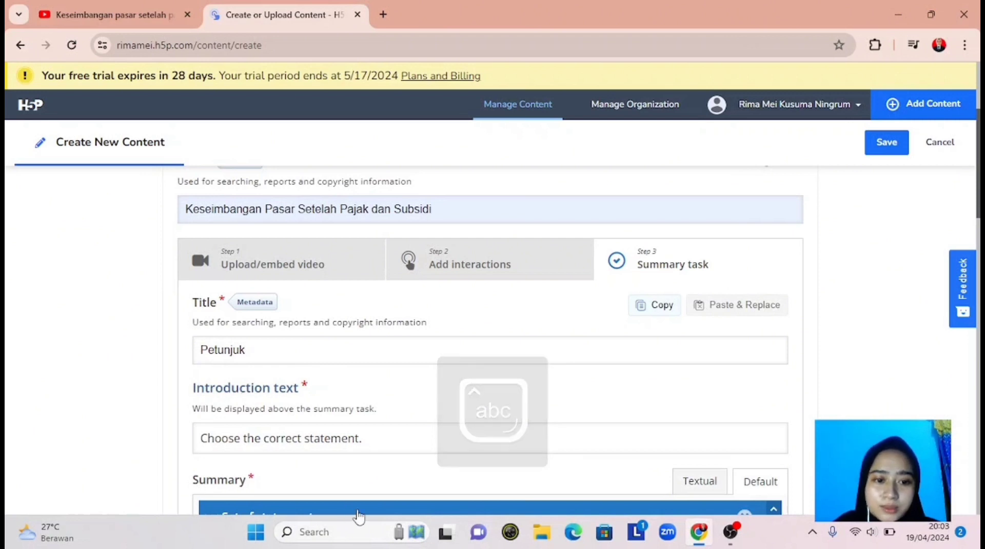
Replace the summary's introduction text with "Silahkan tonton video ini dengan seksama kemudian jawablah soal yang ditampilkan".
left_click(369, 440)
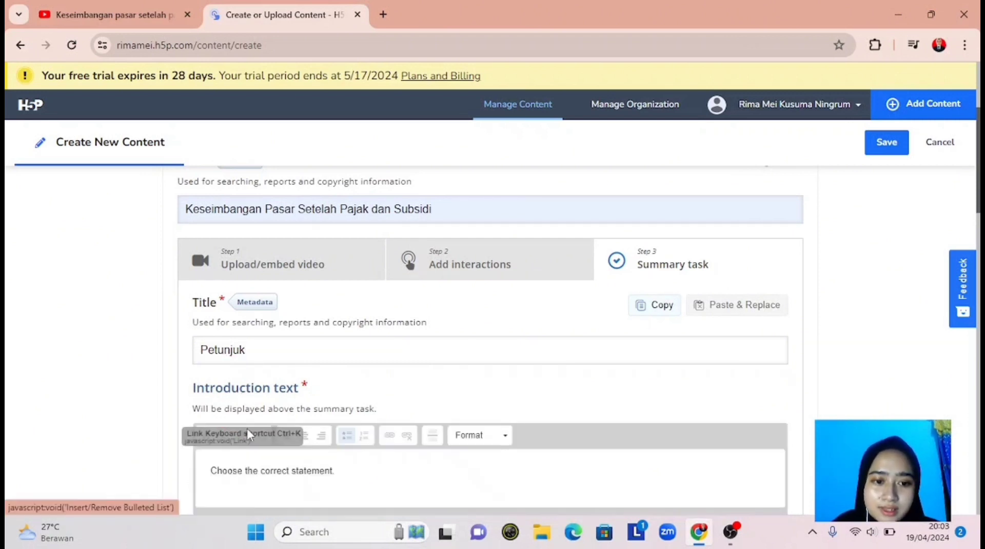
left_click(354, 471)
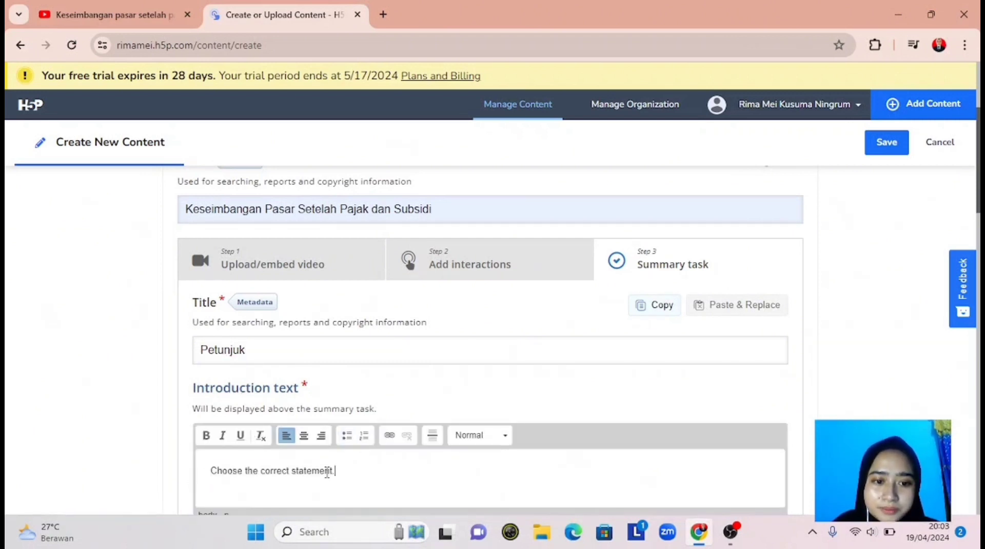
left_click_drag(335, 472, 200, 470)
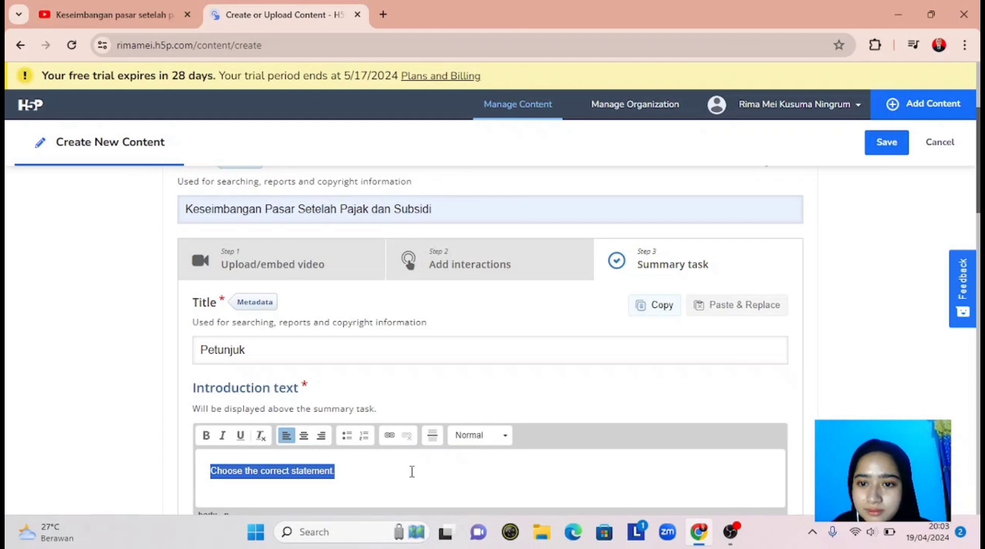
scroll(412, 471, "down", 3)
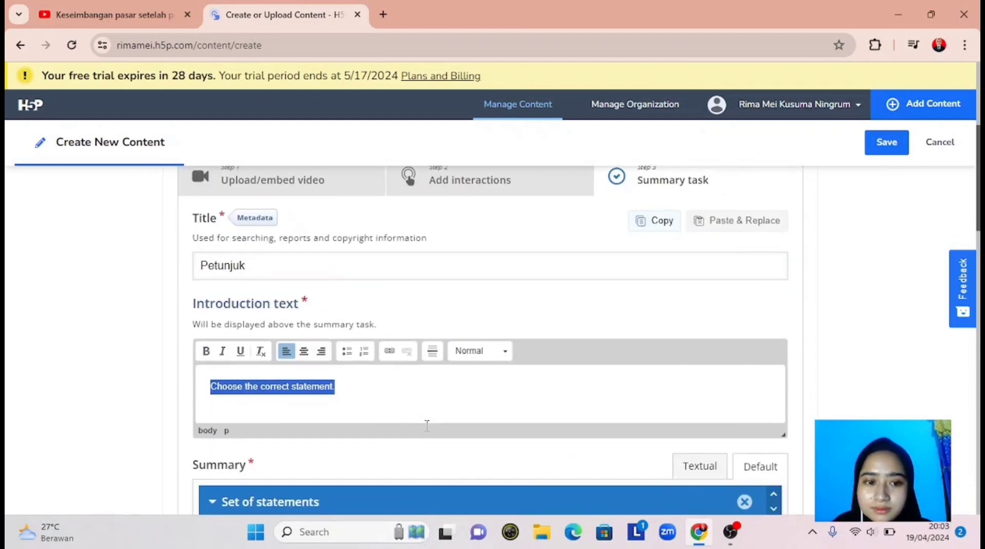
scroll(427, 425, "down", 1)
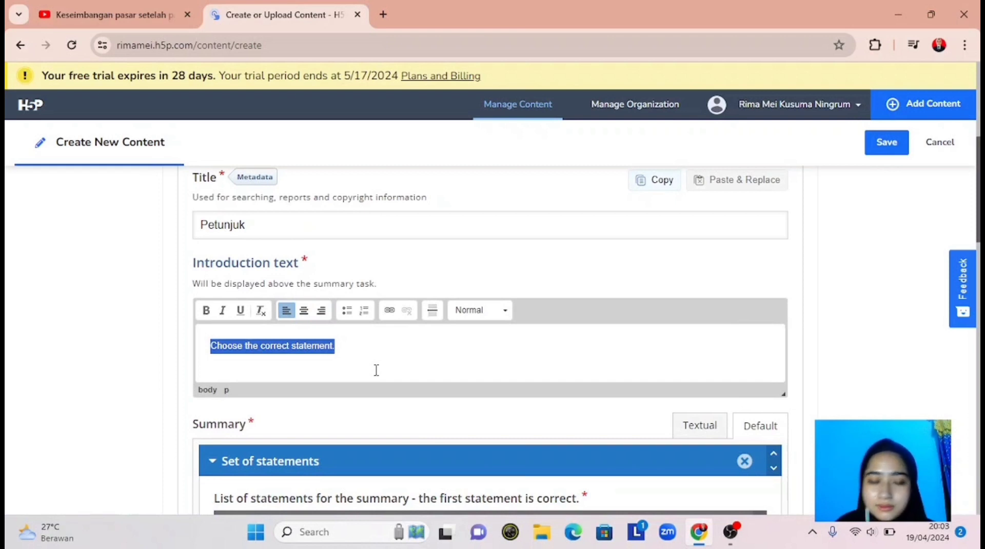
key("Caps_Lock")
type("S")
key("Caps_Lock")
type("ilak")
key("BackSpace")
type("j")
key("BackSpace")
type("h")
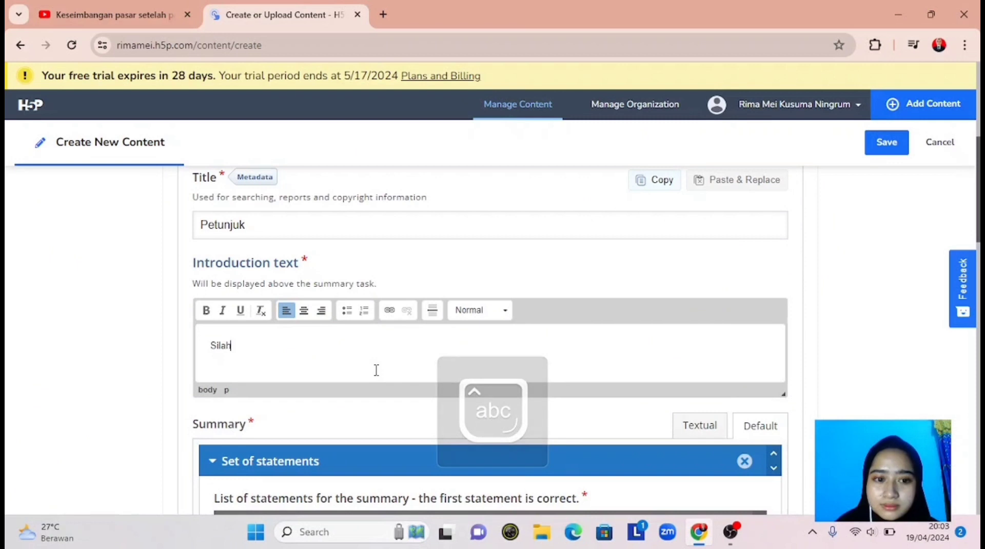
type("kan")
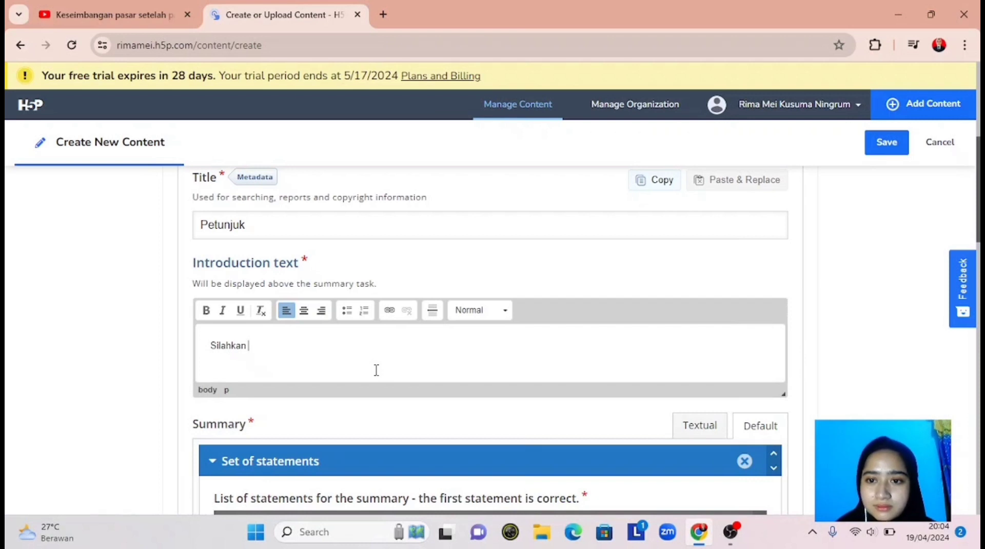
type("tonton")
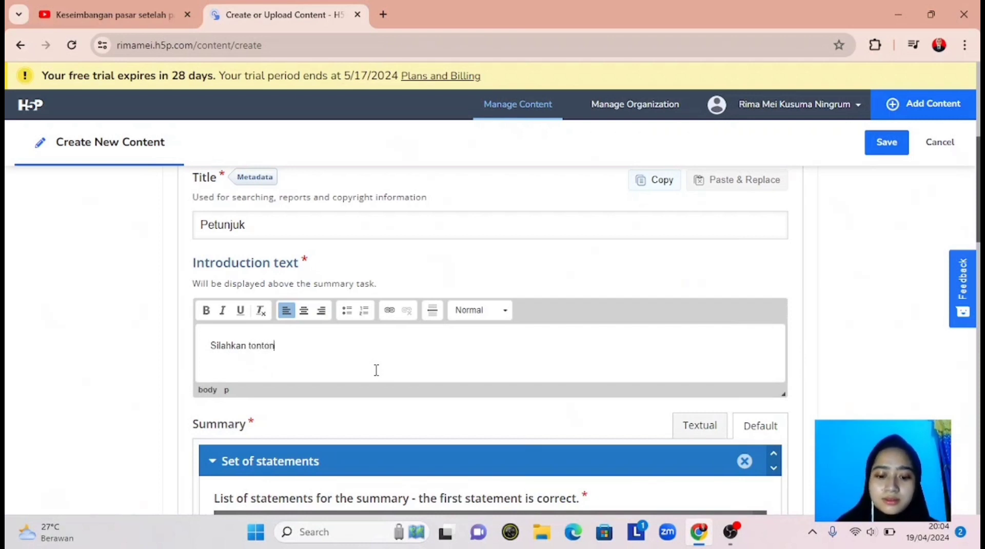
type(" video in")
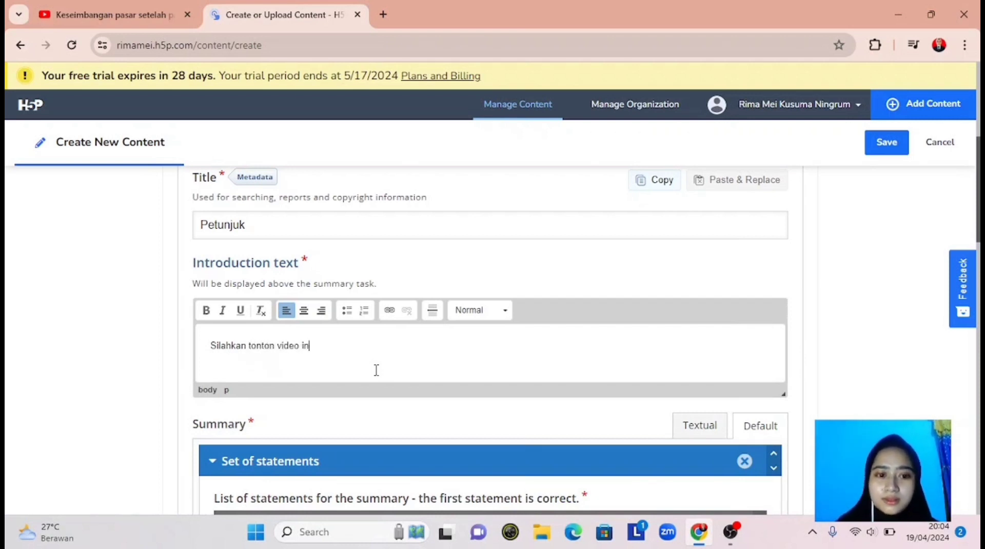
type("i d")
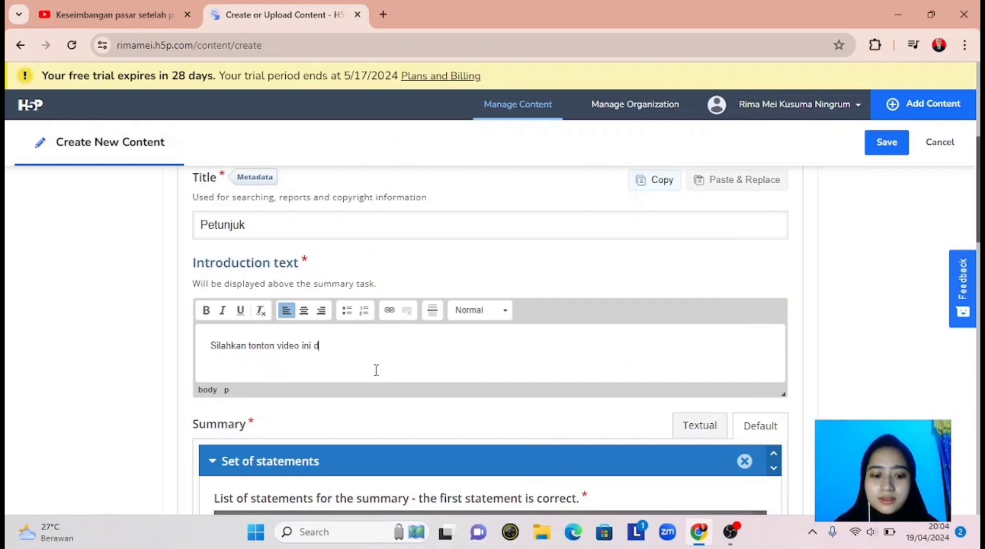
type("engan seksama")
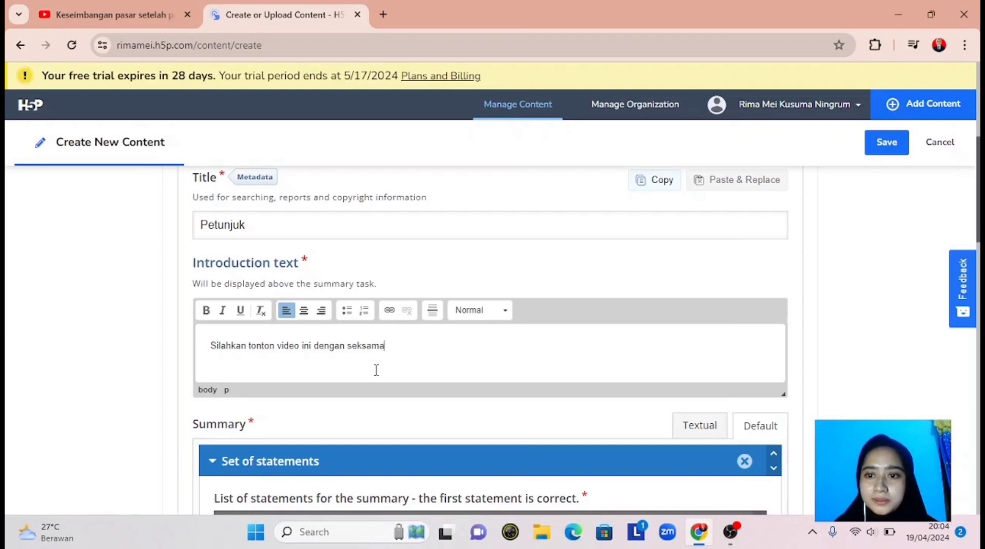
type(" kem")
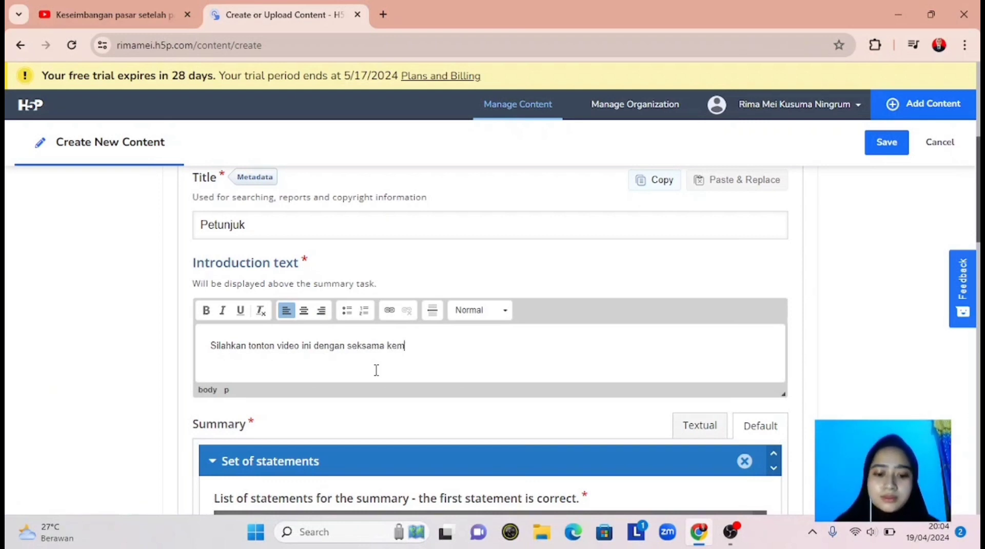
type("udian jawa")
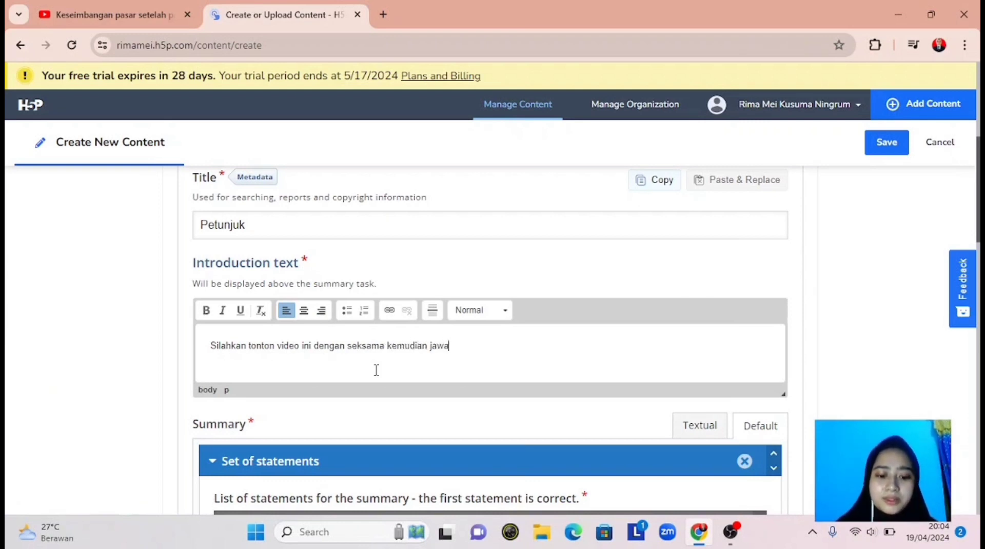
type("blah")
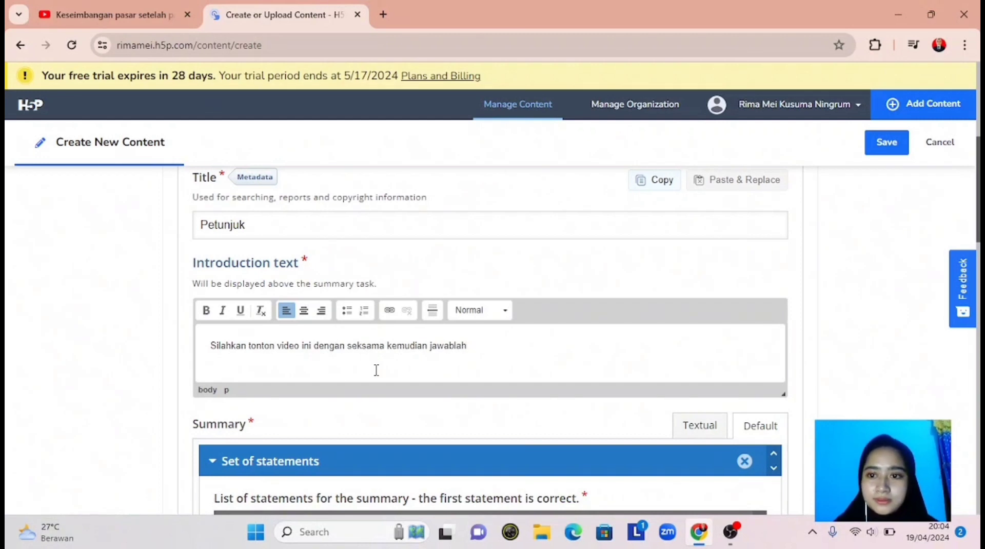
type(" soal ya")
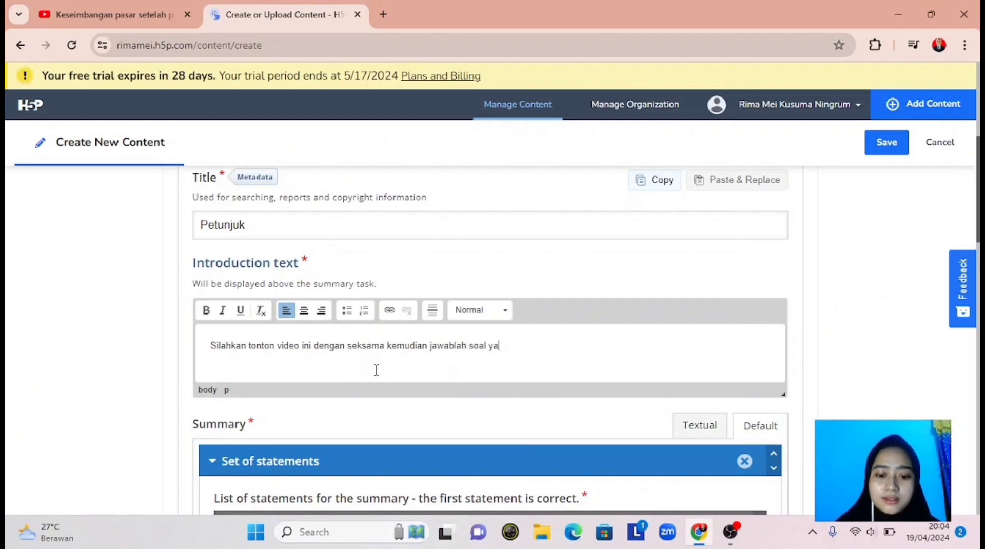
type("ng ditampilkan")
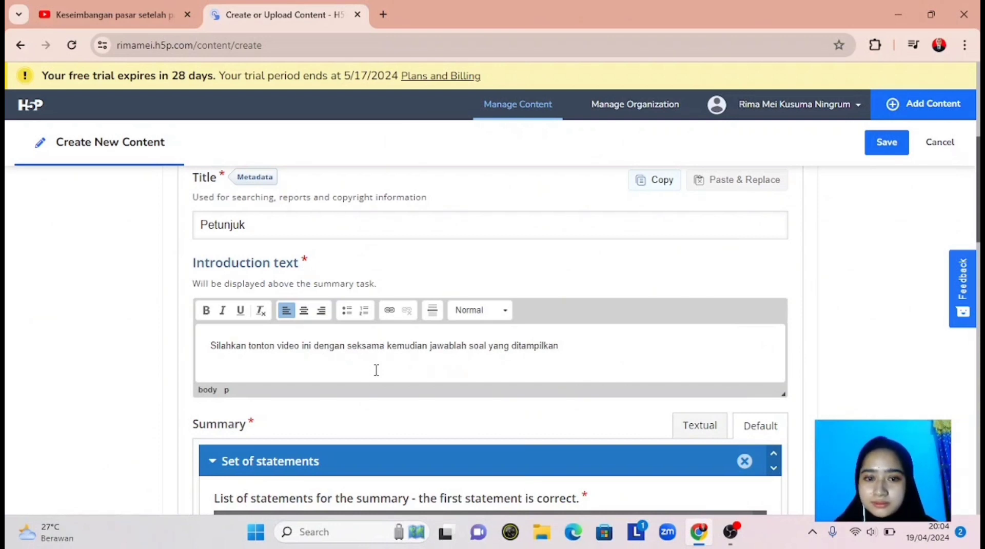
Review the summary task's remaining settings, from the set of statements to the overall feedback score ranges.
scroll(375, 370, "down", 1)
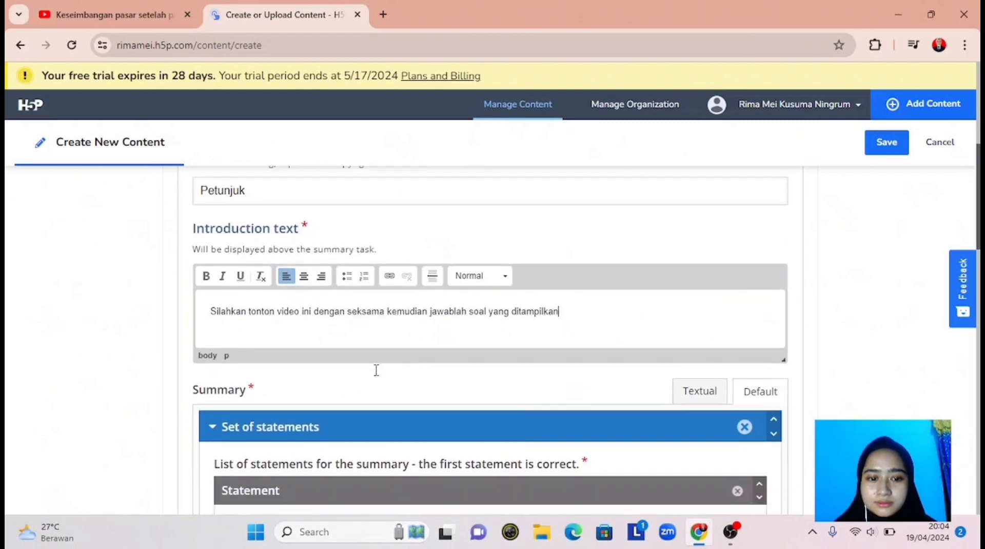
scroll(376, 370, "down", 3)
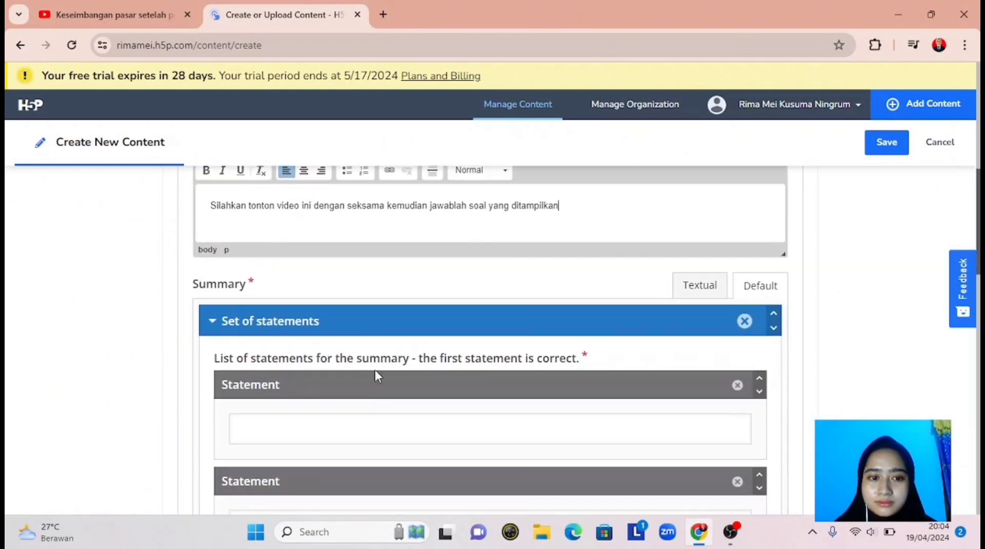
scroll(375, 371, "down", 4)
scroll(378, 376, "down", 6)
scroll(378, 376, "up", 12)
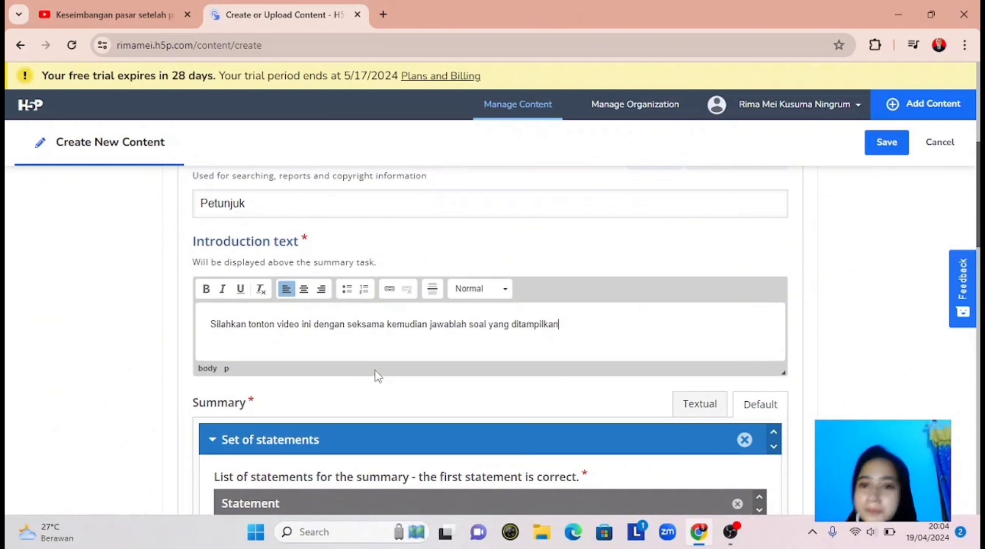
scroll(378, 376, "down", 12)
scroll(377, 377, "down", 2)
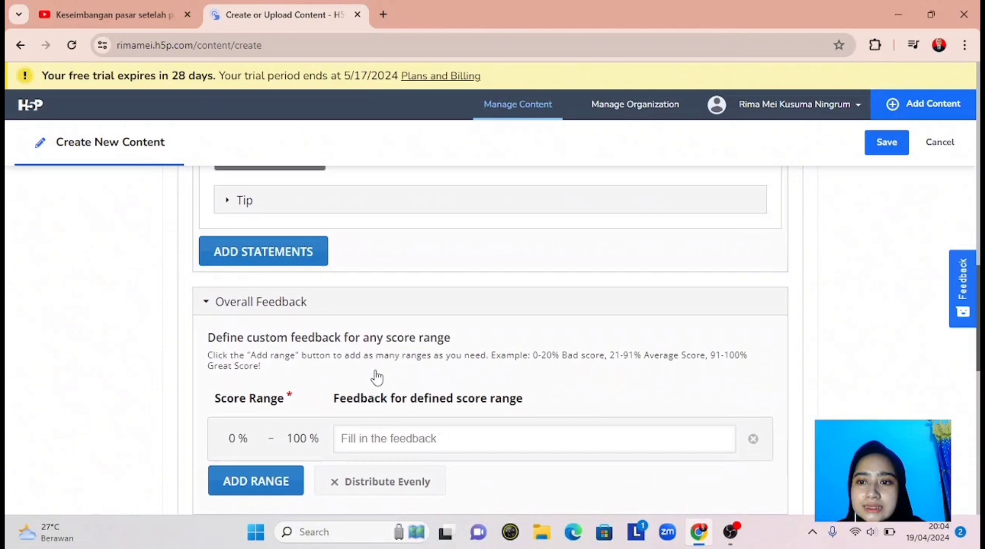
Expand the interactive video's behavioural settings and enable looping of the video.
scroll(377, 377, "down", 1)
scroll(377, 376, "down", 1)
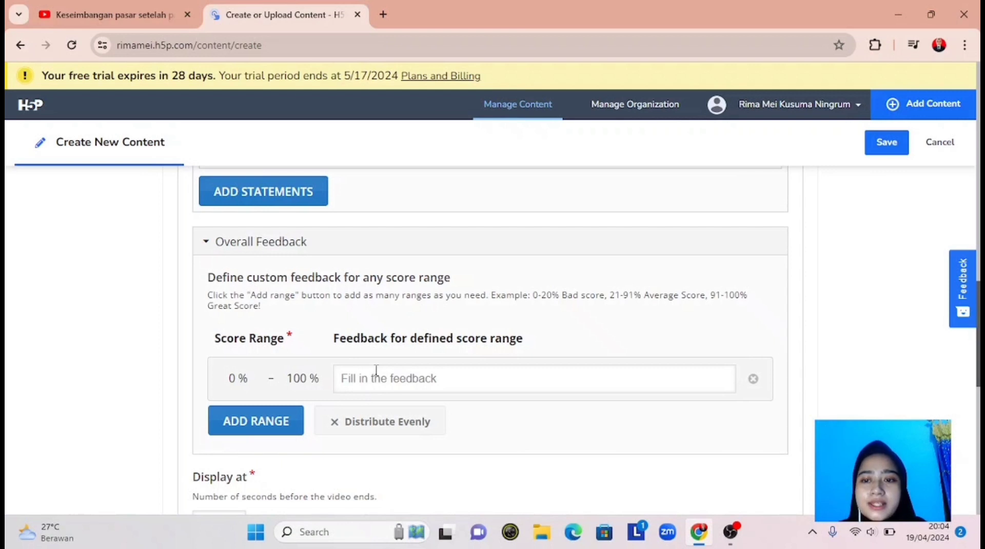
scroll(376, 370, "down", 4)
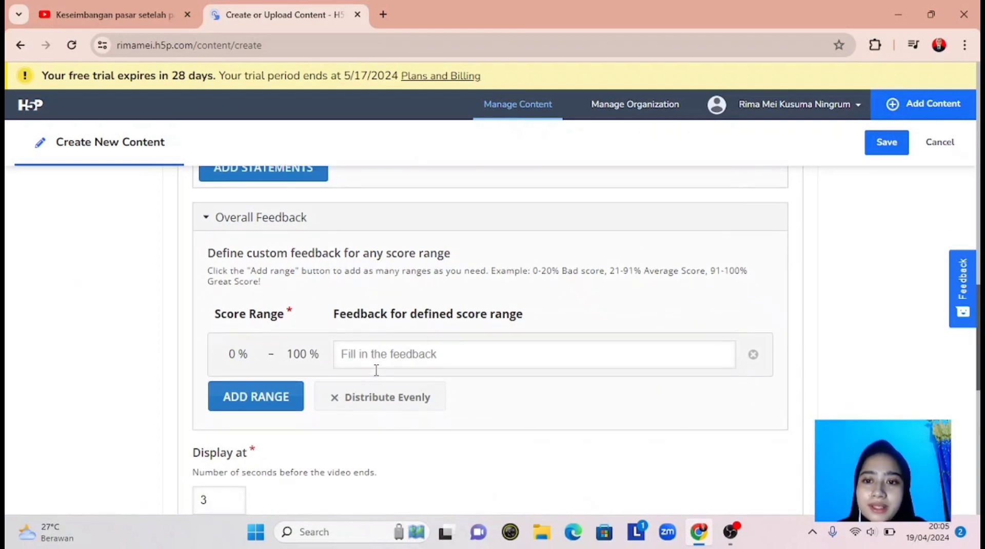
scroll(376, 369, "down", 1)
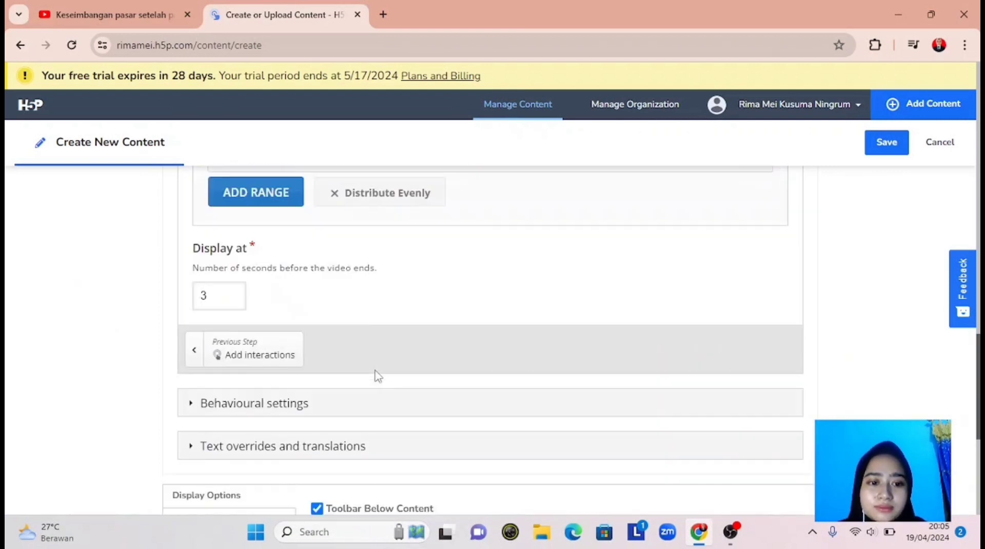
left_click(298, 404)
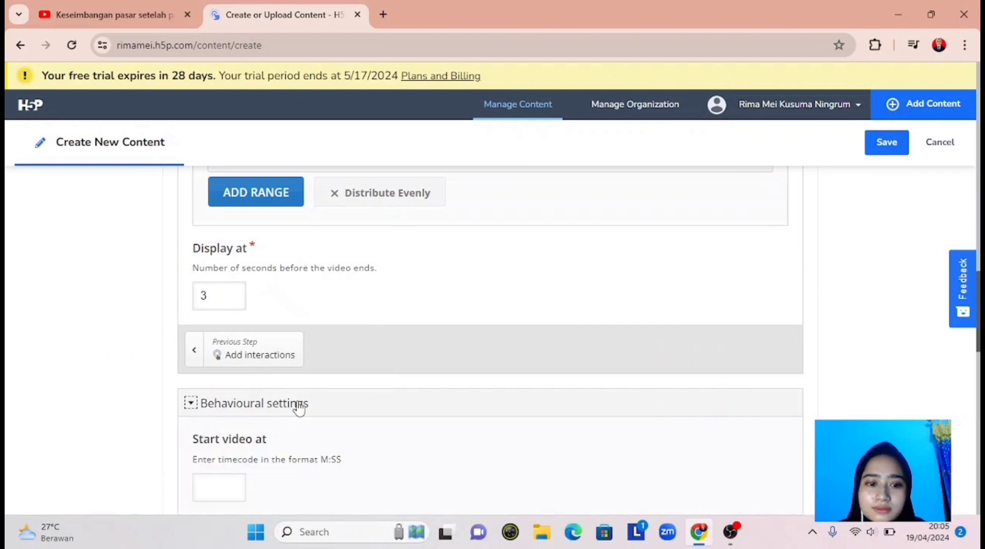
scroll(297, 405, "down", 4)
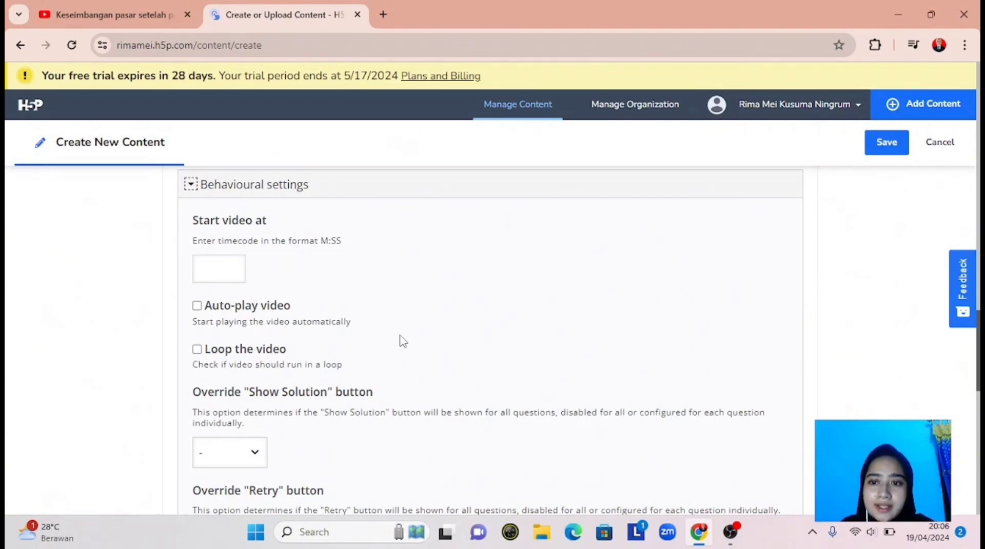
scroll(402, 340, "down", 1)
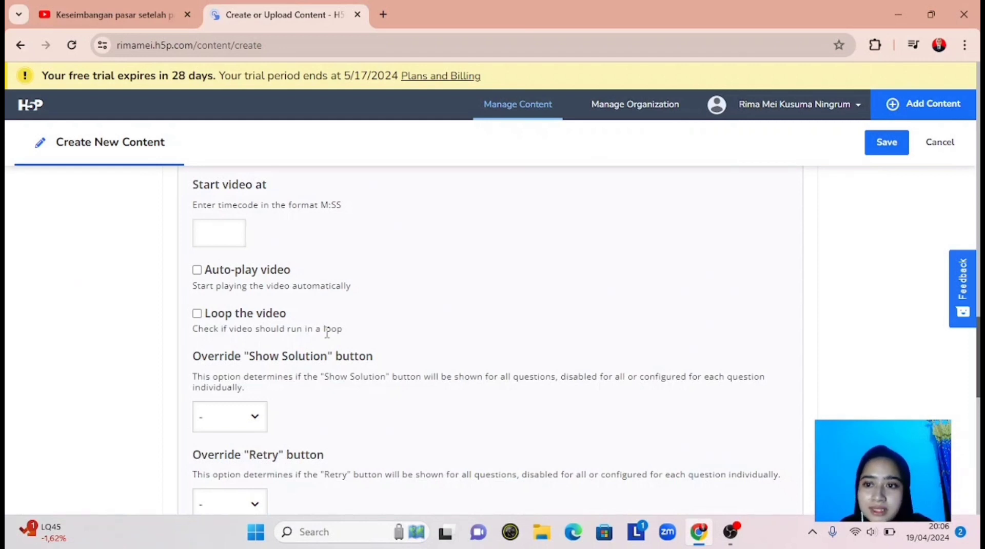
left_click(198, 315)
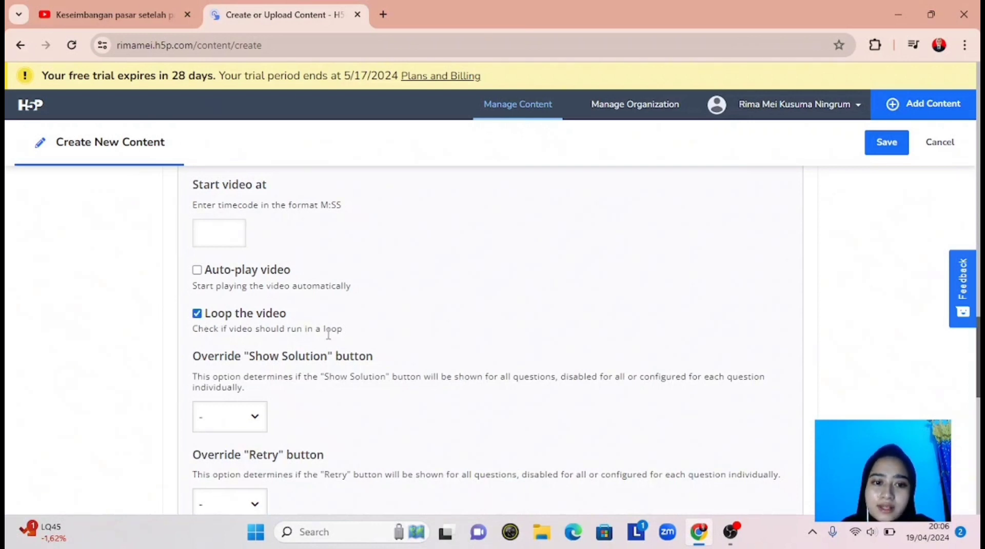
Set the overrides for both the "Show Solution" and "Retry" buttons to Disabled.
scroll(328, 333, "down", 1)
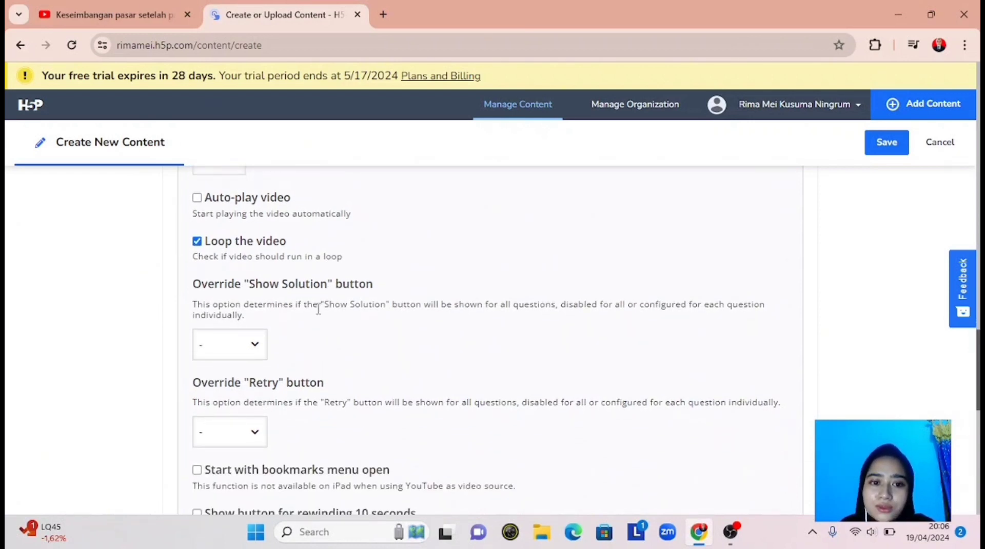
left_click(260, 351)
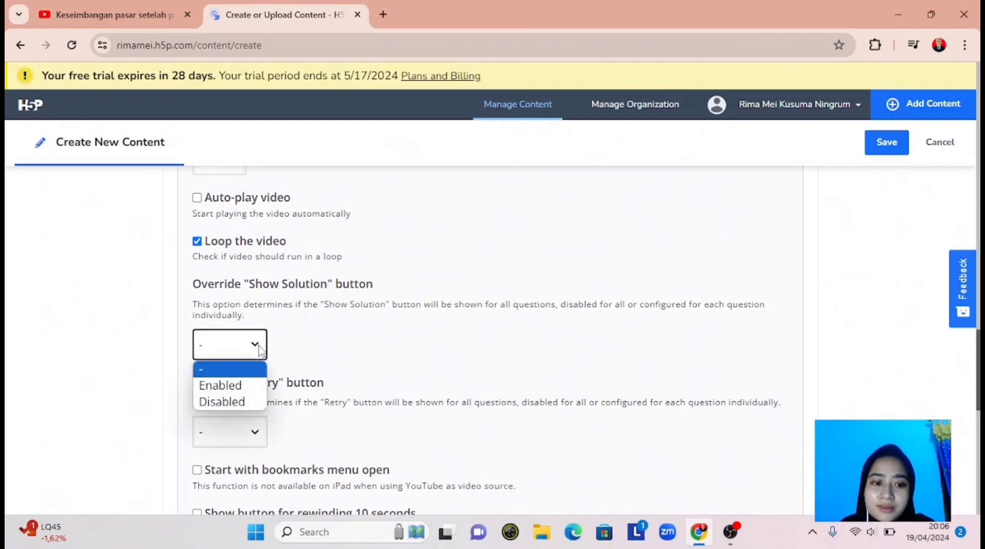
left_click(252, 404)
scroll(246, 308, "down", 2)
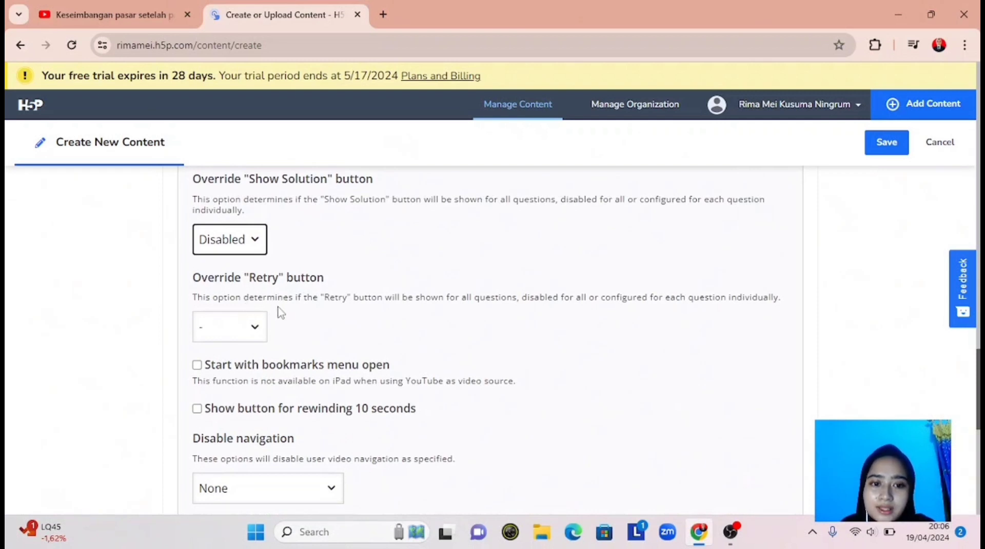
left_click(257, 328)
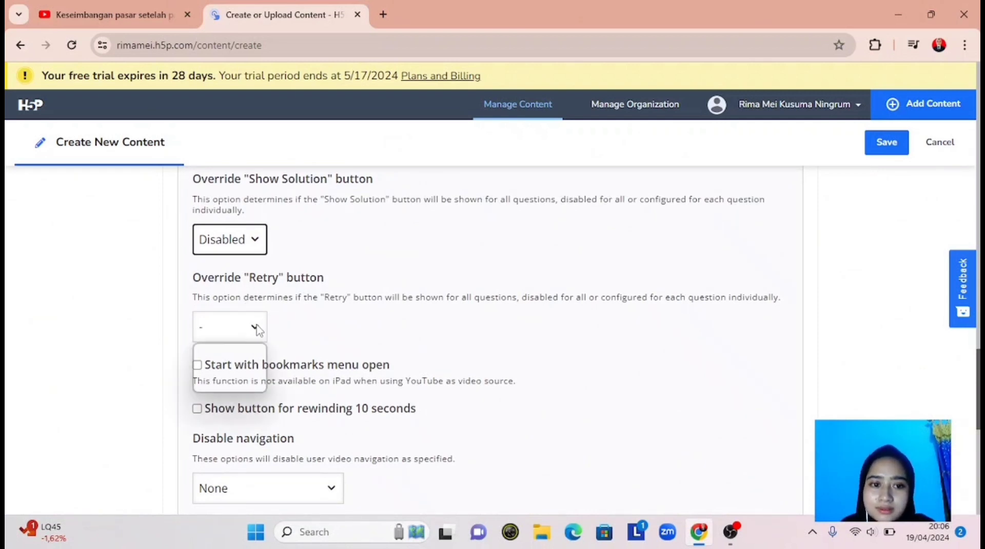
left_click(253, 384)
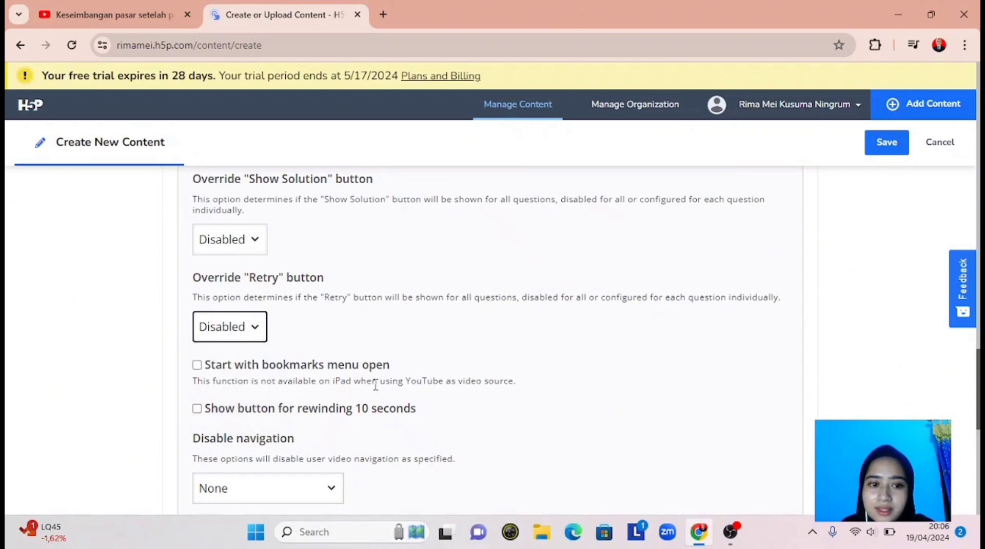
Check the remaining settings back up to the content title and save the interactive video.
scroll(375, 384, "down", 4)
scroll(375, 390, "down", 2)
scroll(377, 389, "up", 15)
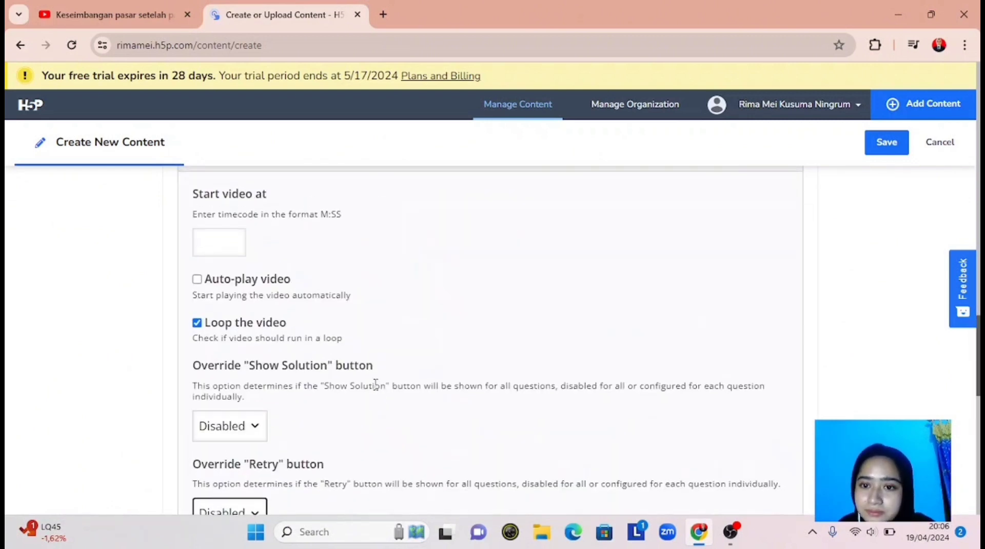
scroll(376, 385, "up", 3)
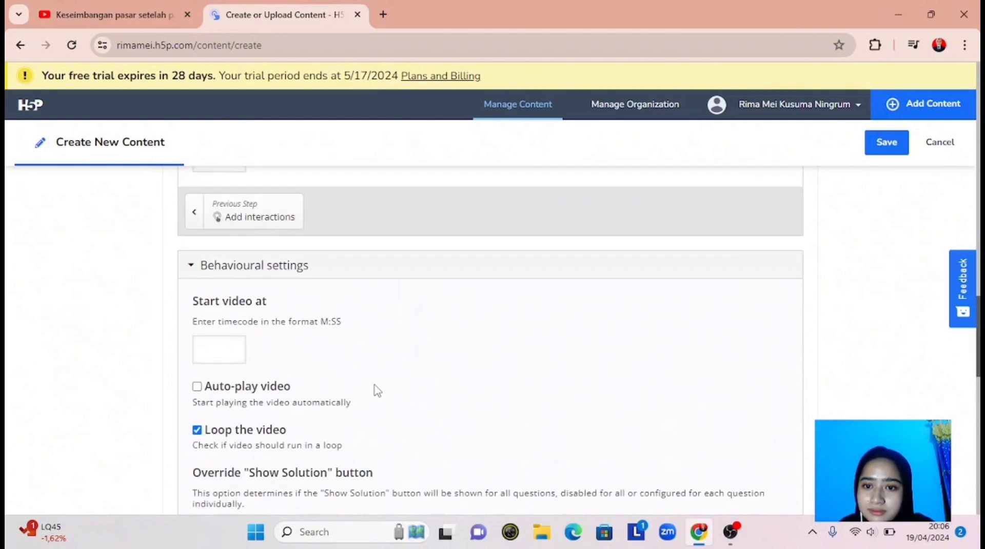
scroll(377, 390, "up", 2)
scroll(377, 390, "up", 20)
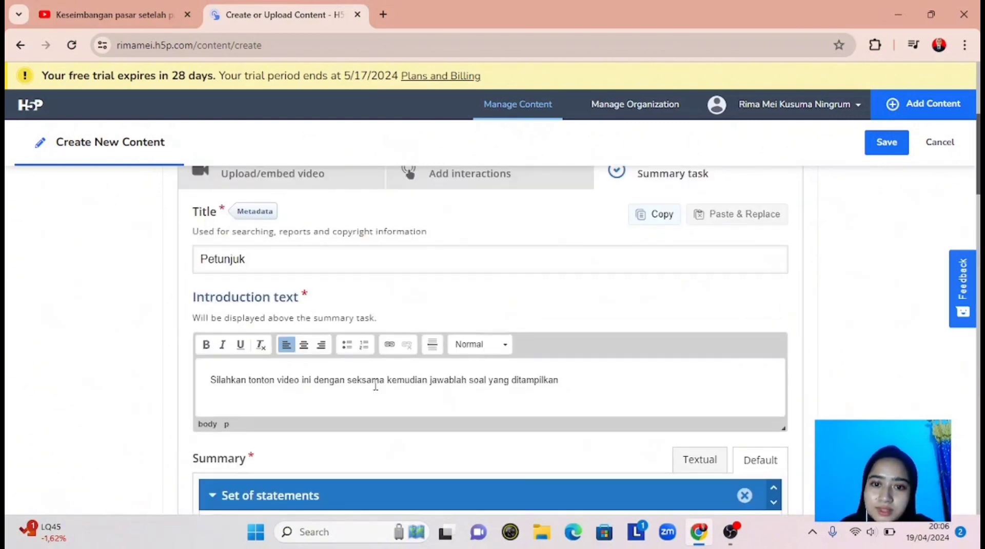
scroll(376, 386, "up", 1)
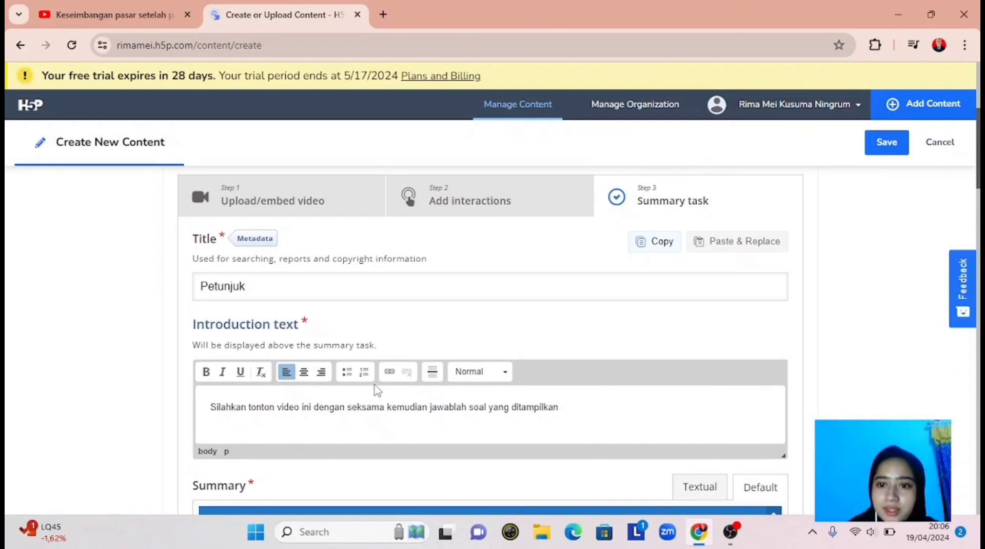
scroll(376, 390, "up", 4)
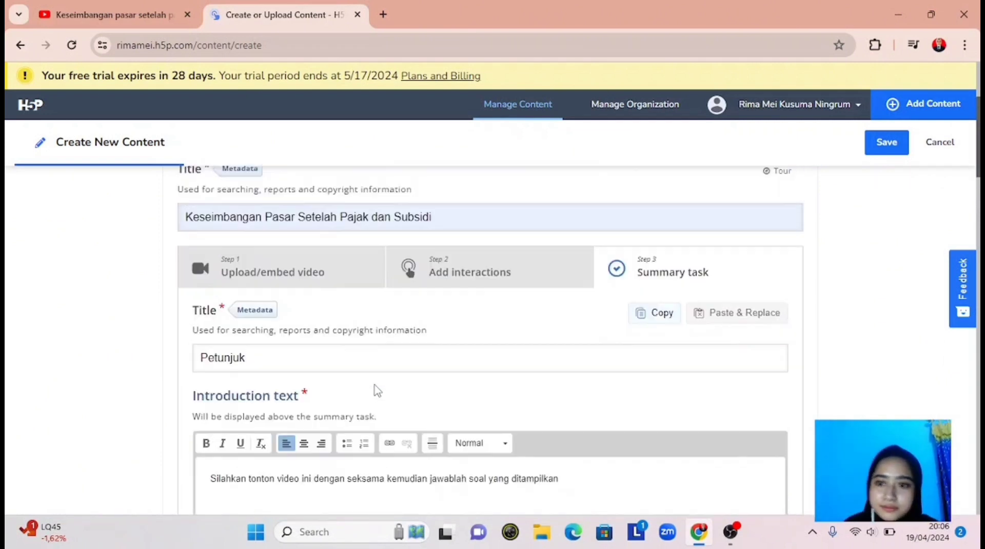
left_click(892, 142)
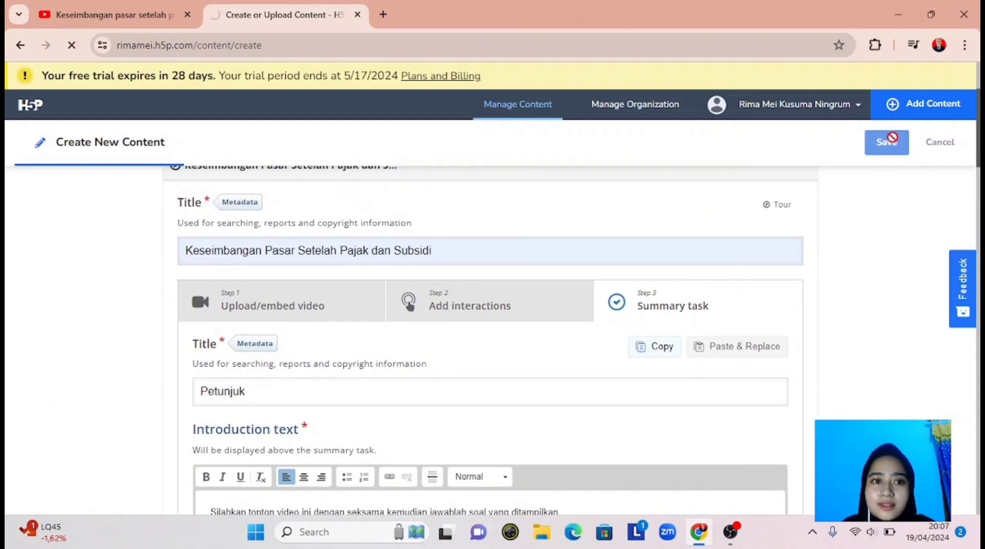